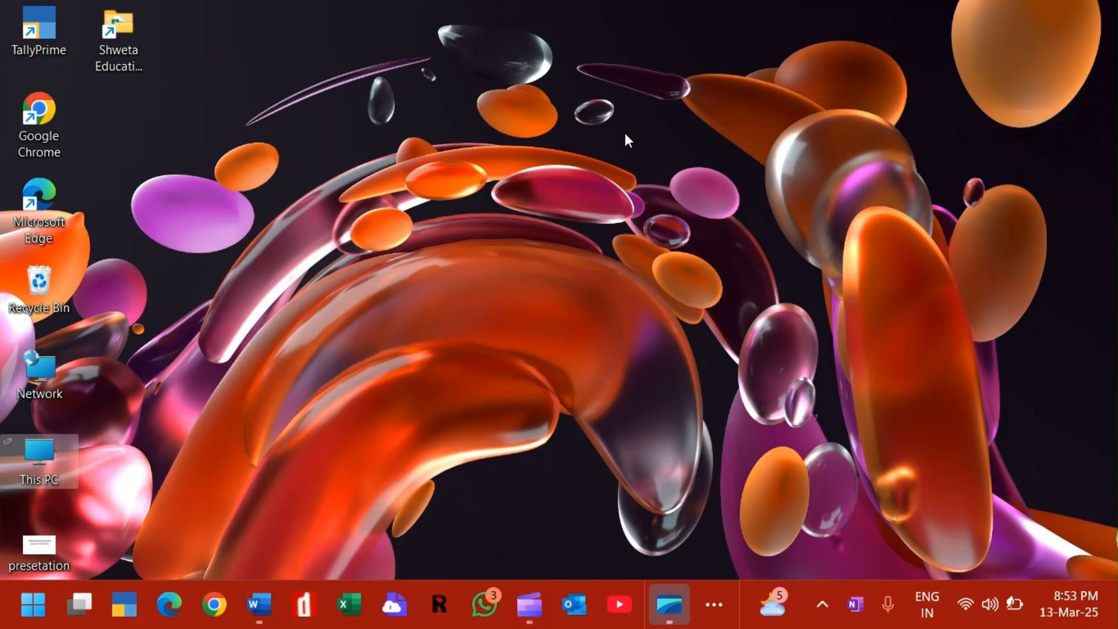
# Bring the 'topic - Word' document back to the front
pyautogui.hotkey('alt', 'Tab')
pyautogui.hotkey('alt', 'Tab')
pyautogui.hotkey('alt', 'Tab')
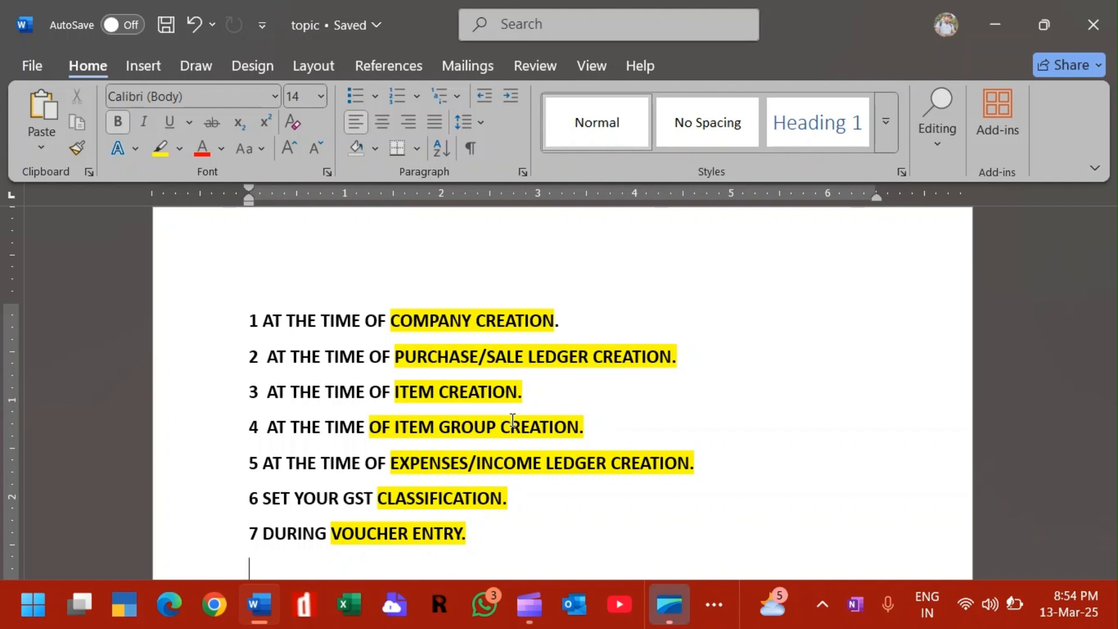
# Minimize the Word document to reveal the Windows desktop
pyautogui.press('super+d')
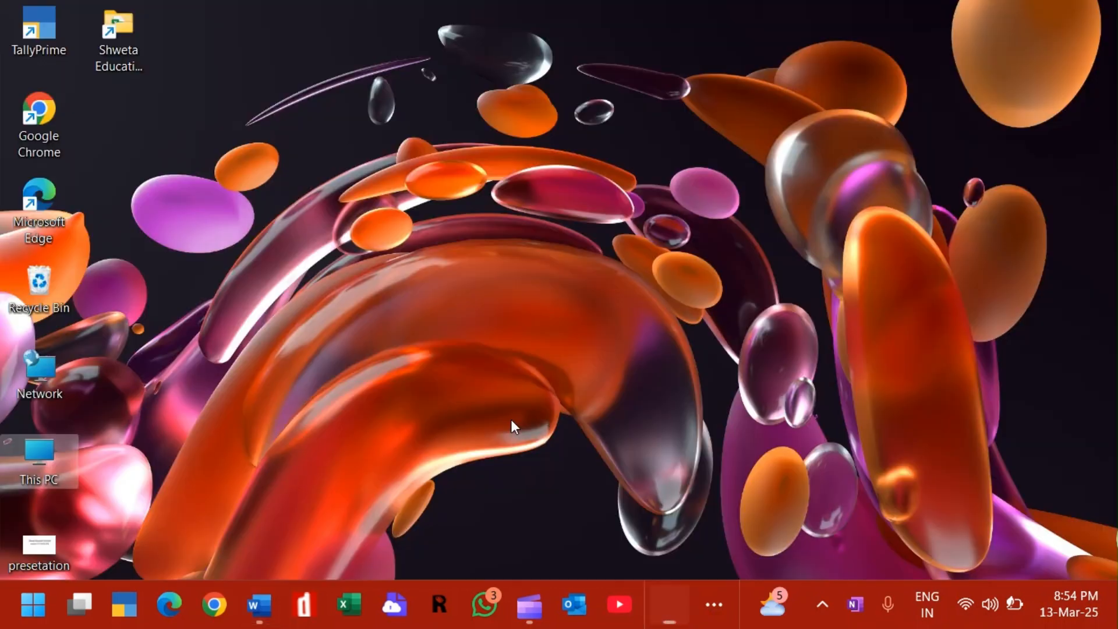
# Open YouTube, search 'sh' and go to the Tally tutorial channel from the suggestions
pyautogui.click(620, 606)
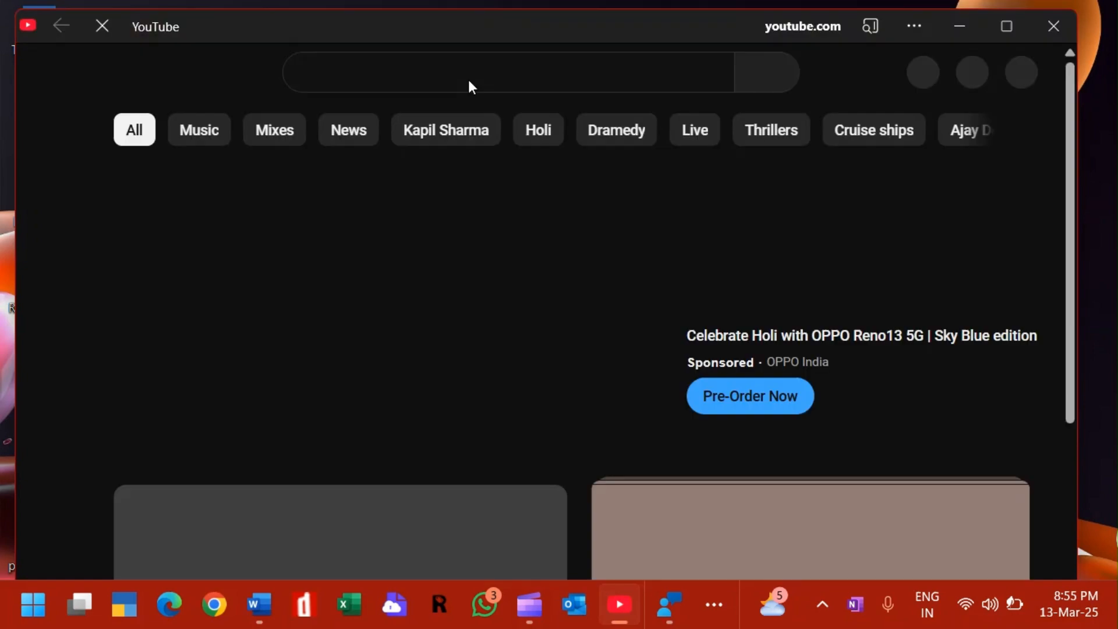
pyautogui.click(329, 72)
pyautogui.write('s')
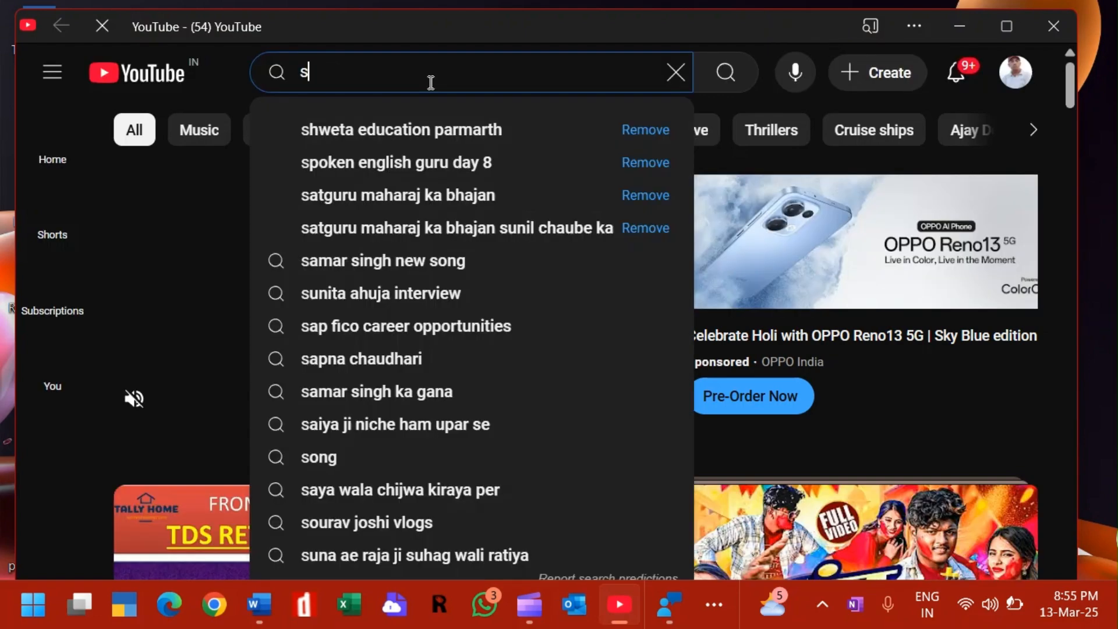
pyautogui.write('h')
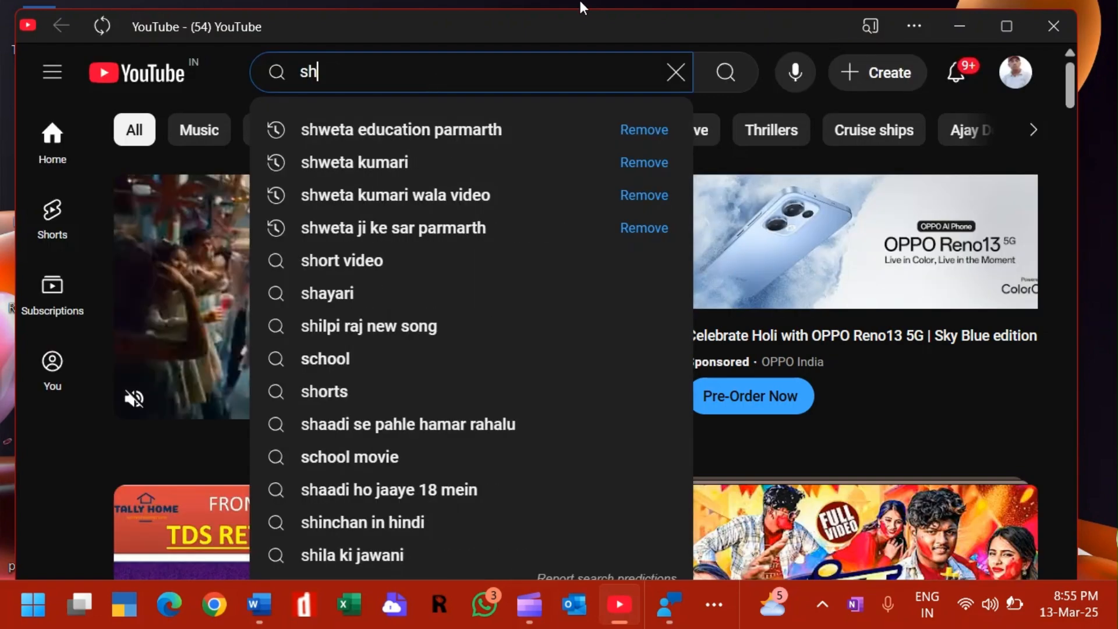
pyautogui.click(469, 129)
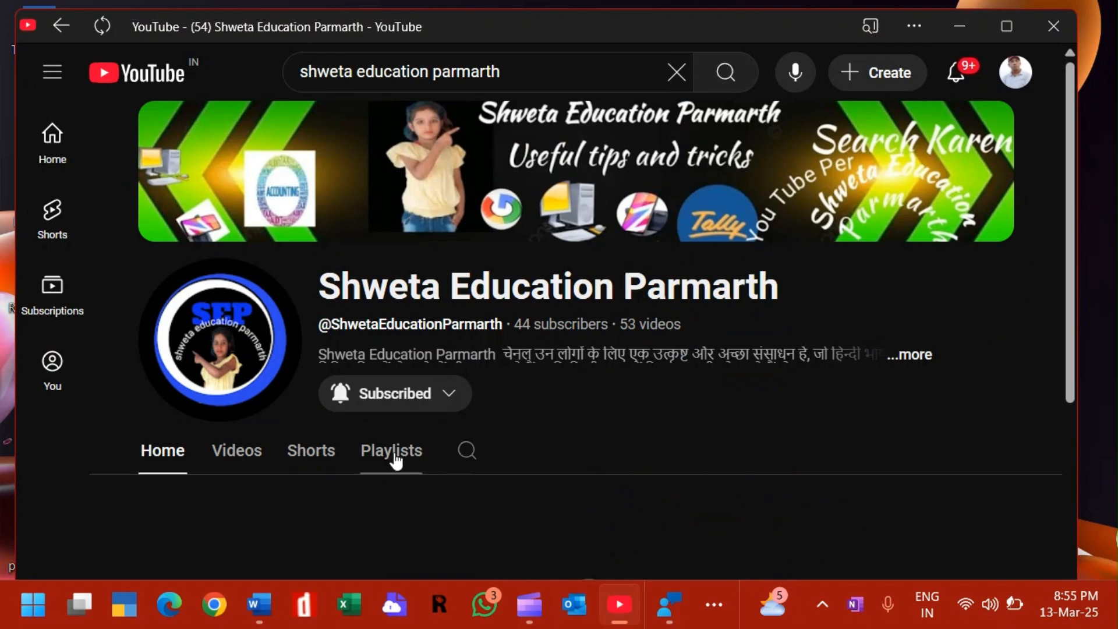
# Open the channel's '7 ways To set GST rate' playlist and browse its three videos
pyautogui.click(397, 462)
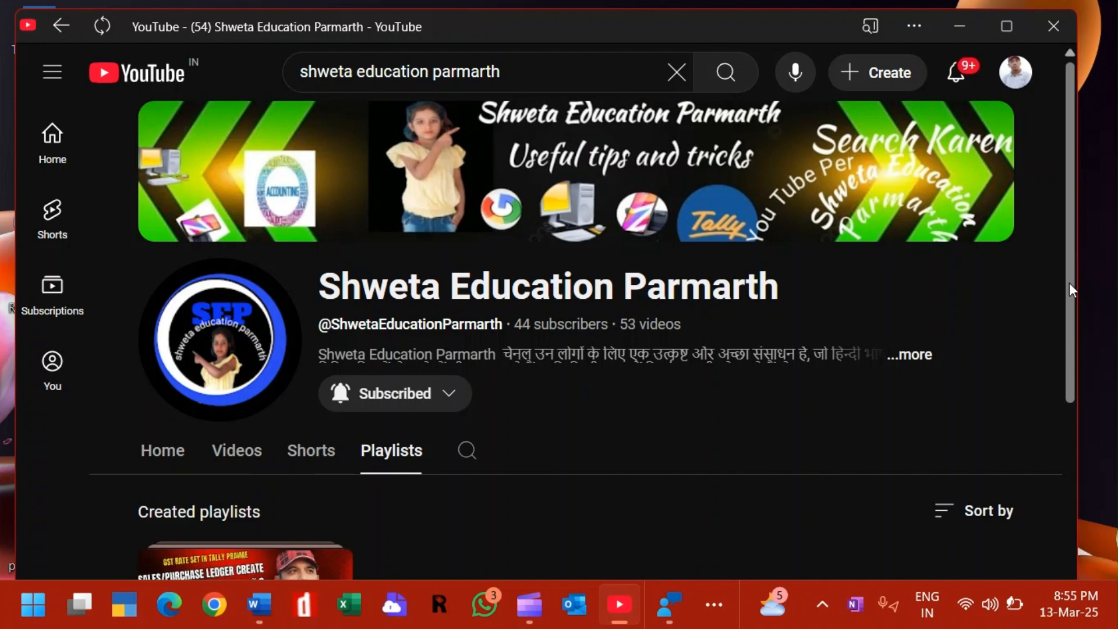
pyautogui.moveTo(1070, 282); pyautogui.dragTo(1071, 385)
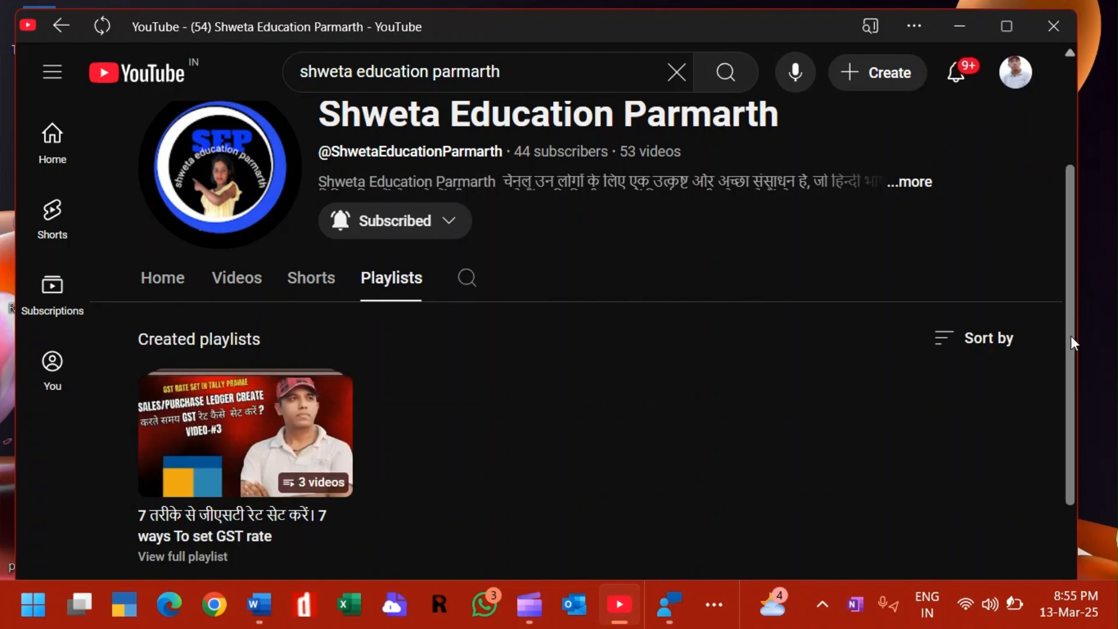
pyautogui.moveTo(1071, 337); pyautogui.dragTo(1075, 395)
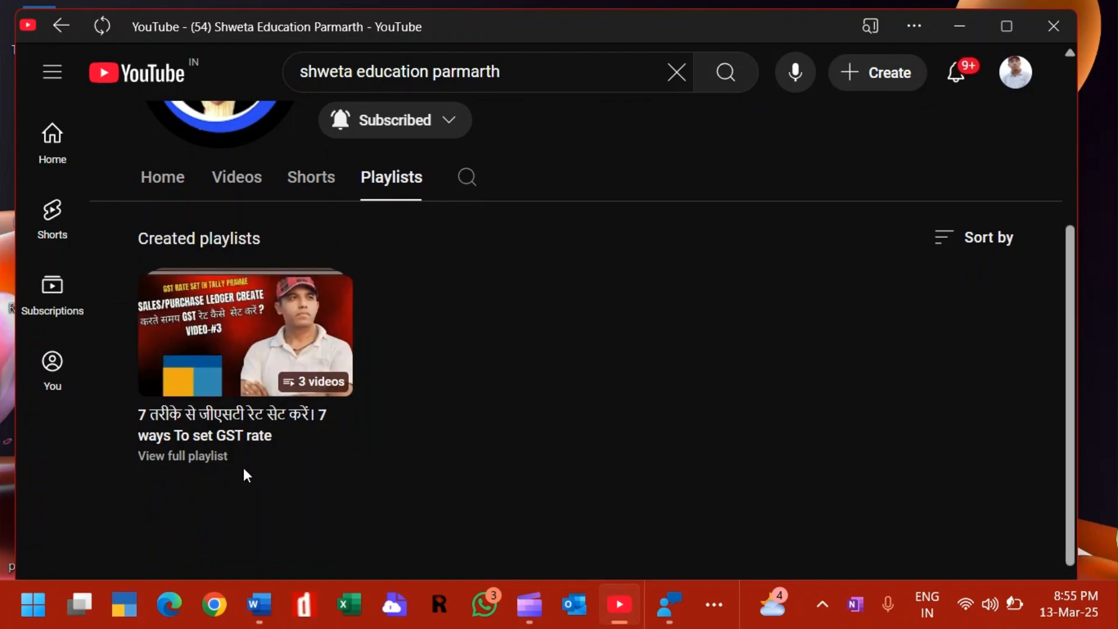
pyautogui.click(169, 457)
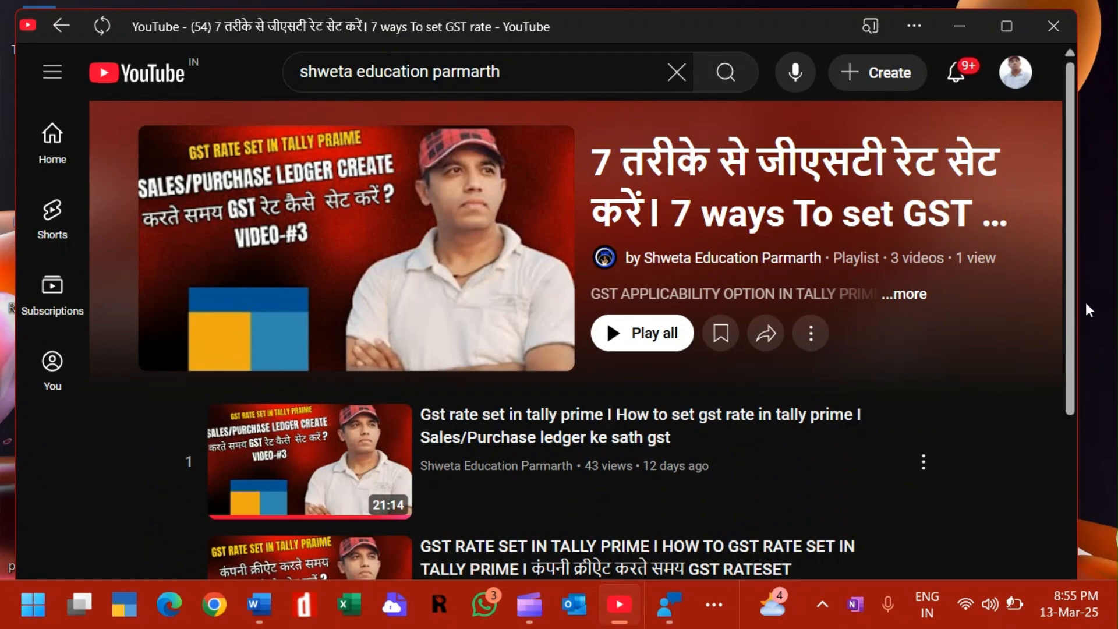
pyautogui.moveTo(1071, 286); pyautogui.dragTo(1095, 329)
pyautogui.moveTo(1092, 277); pyautogui.dragTo(1117, 471)
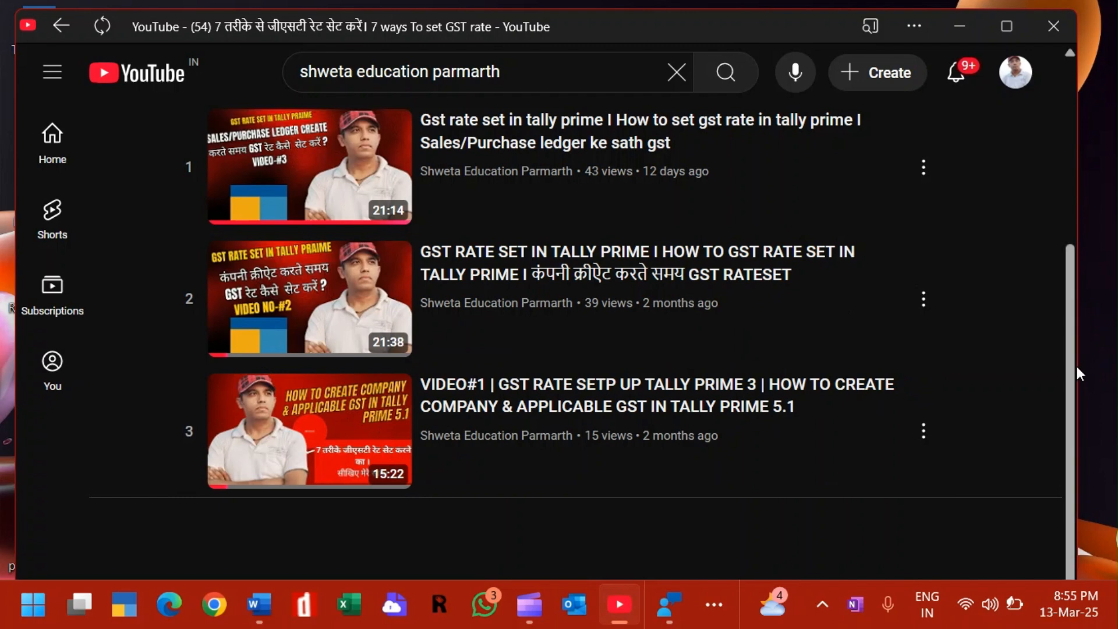
pyautogui.moveTo(1070, 365); pyautogui.dragTo(1067, 320)
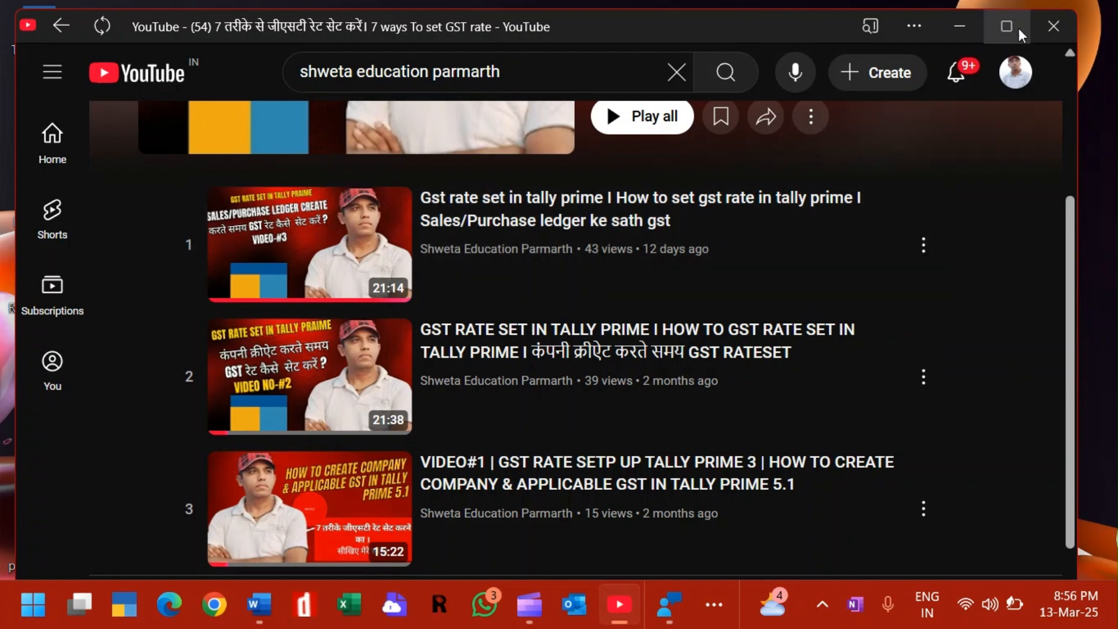
# Close YouTube and Feedback Hub, returning to the 'topic' Word document
pyautogui.click(1056, 26)
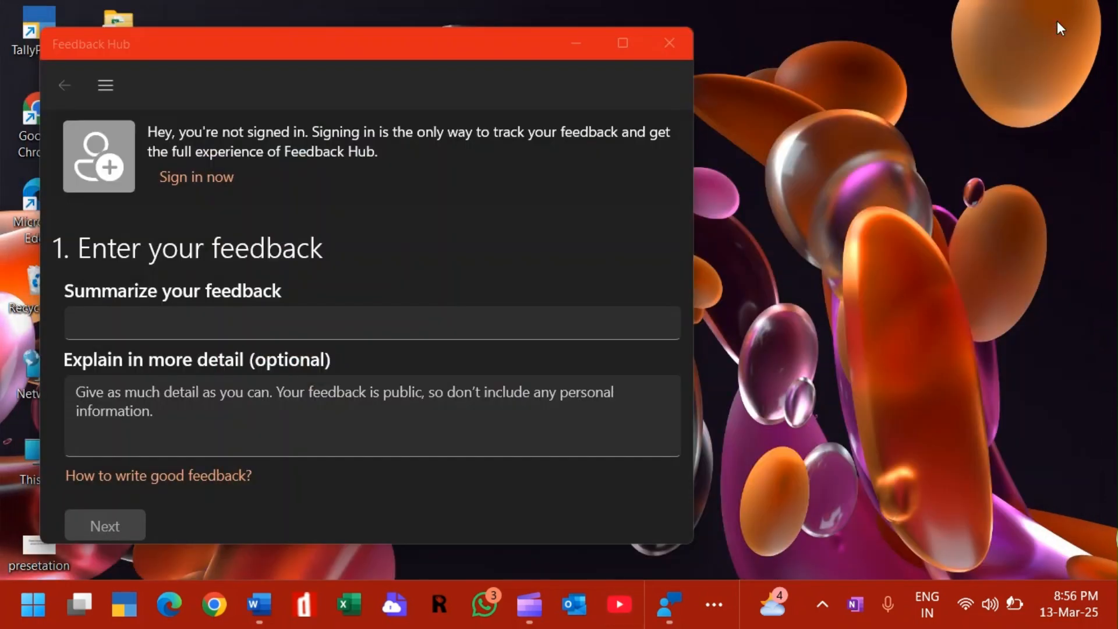
pyautogui.click(680, 36)
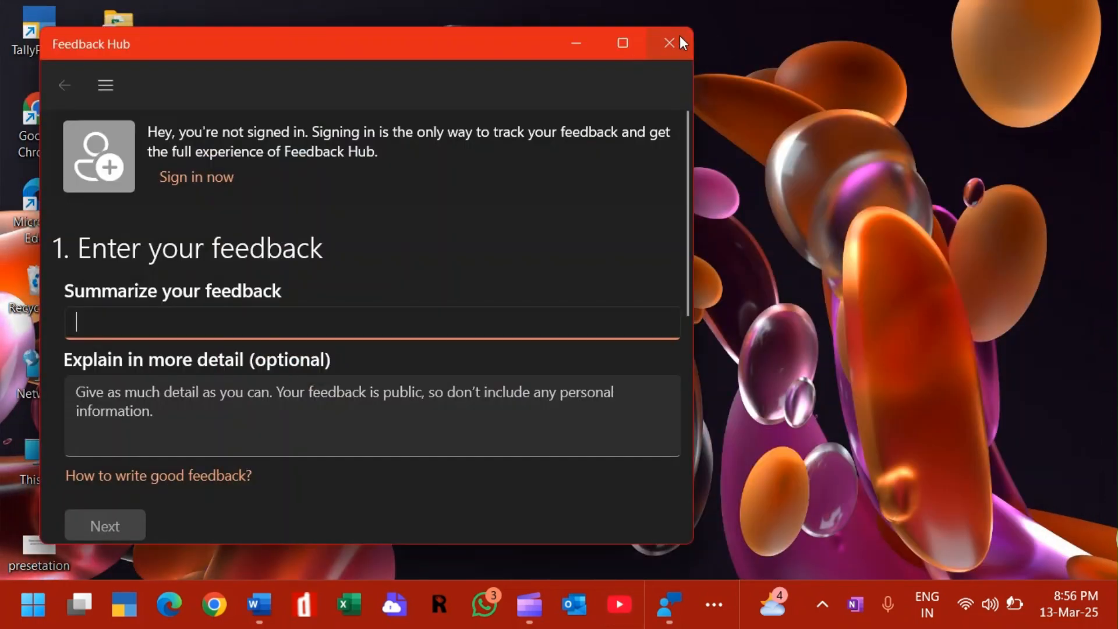
pyautogui.hotkey('alt', 'Tab')
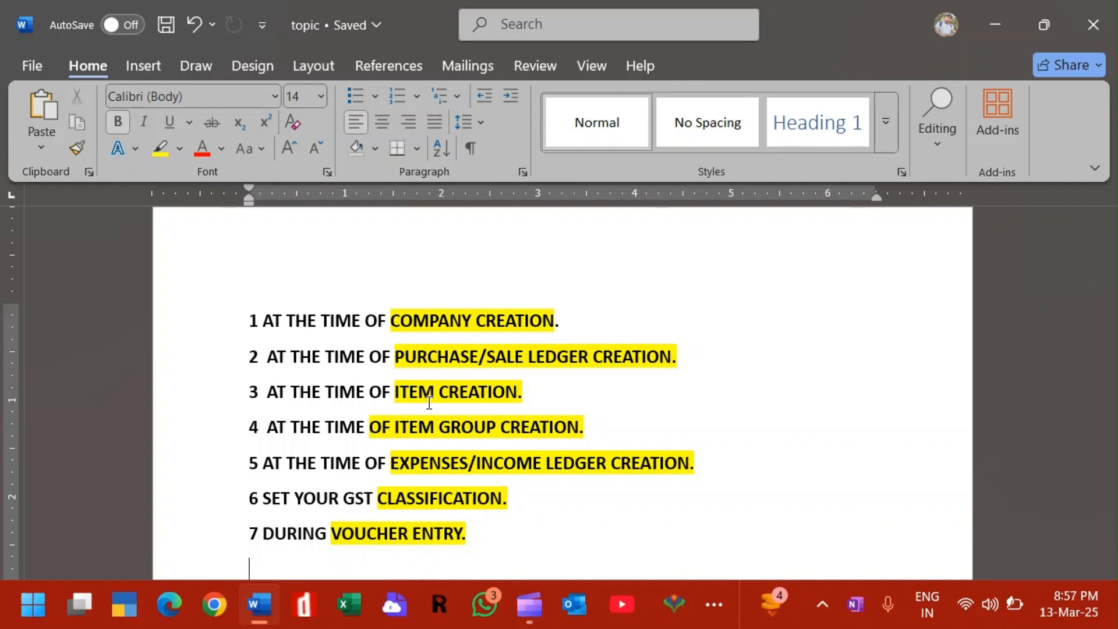
# Minimize Word and launch TallyPrime from its desktop shortcut
pyautogui.press('super+d')
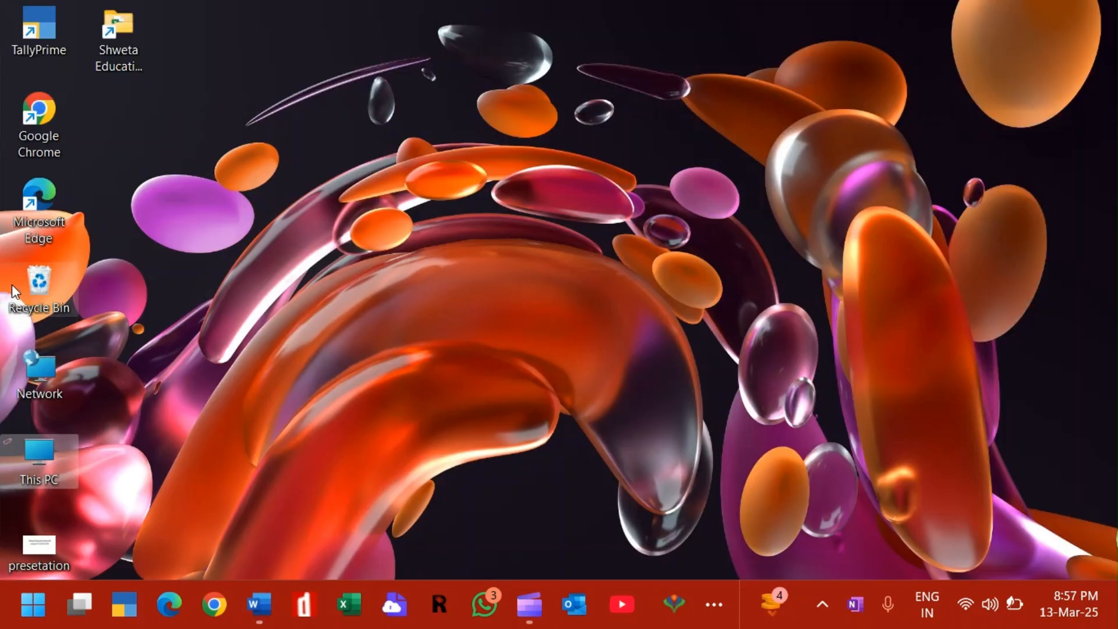
pyautogui.doubleClick(38, 28)
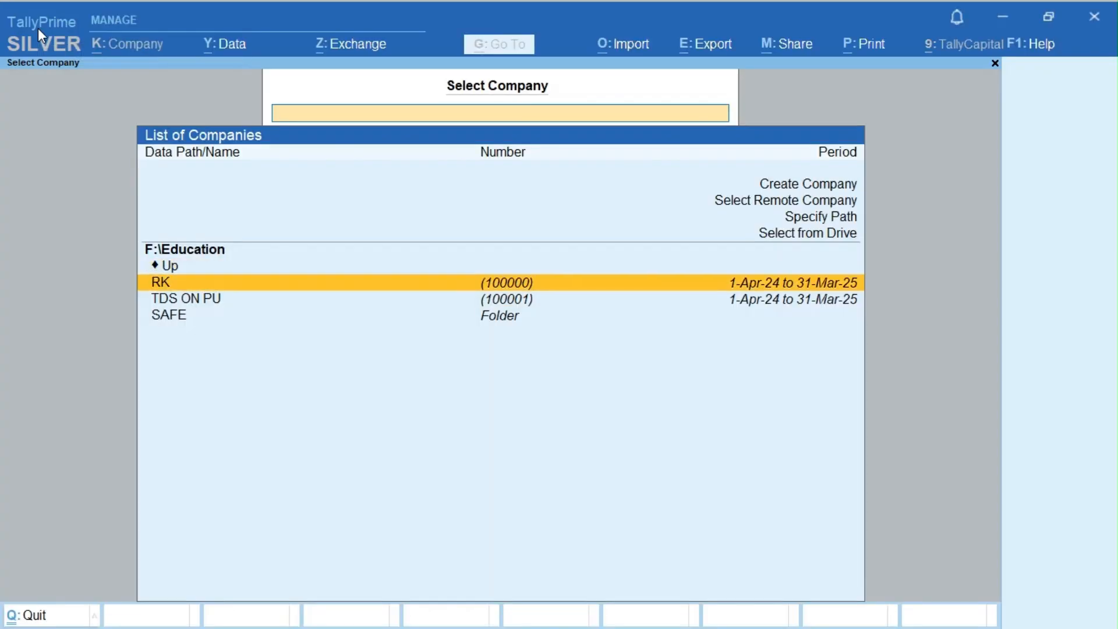
# Create company 'Abc' with state Delhi and accept the company form
pyautogui.press('Up')
pyautogui.press('Up')
pyautogui.press('Up')
pyautogui.press('Up')
pyautogui.press('Up')
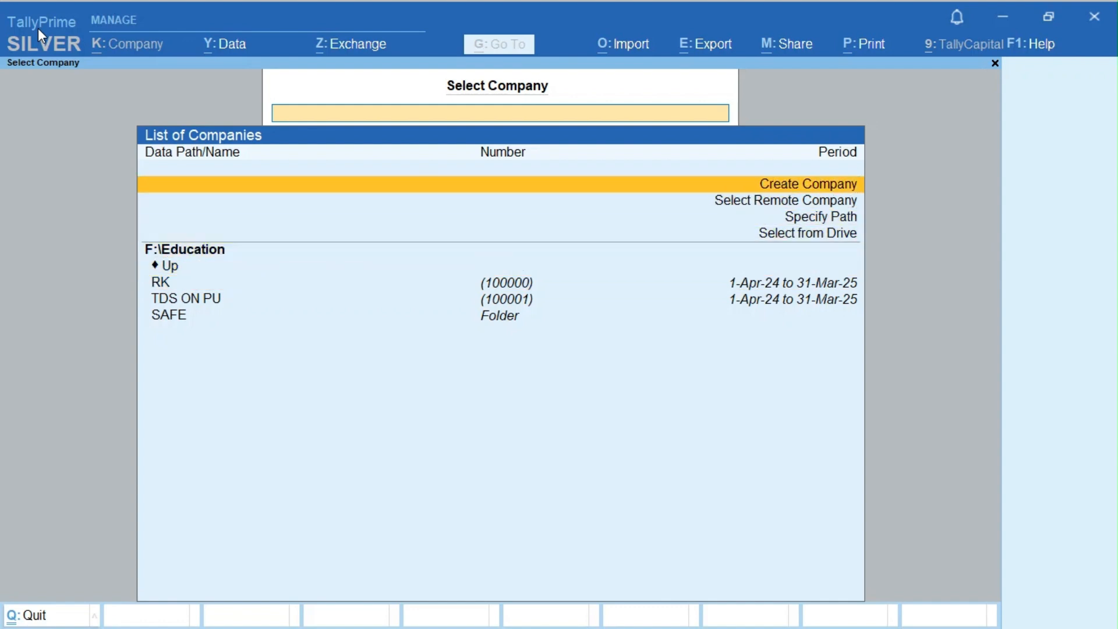
pyautogui.press('Return')
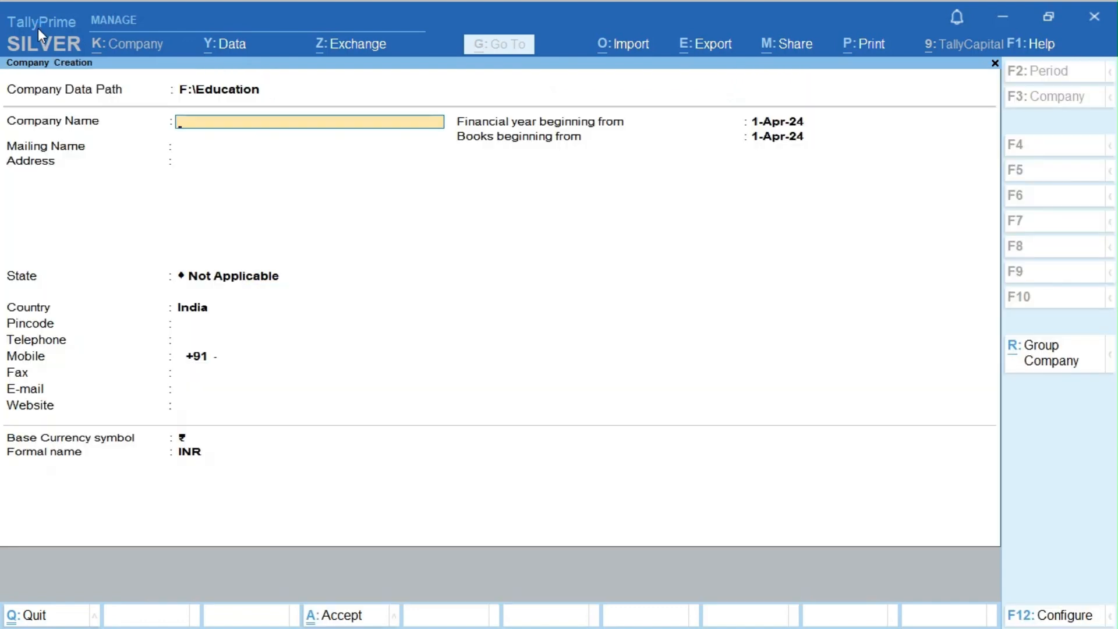
pyautogui.write('Abc')
pyautogui.press('Return')
pyautogui.press('Return')
pyautogui.press('Return')
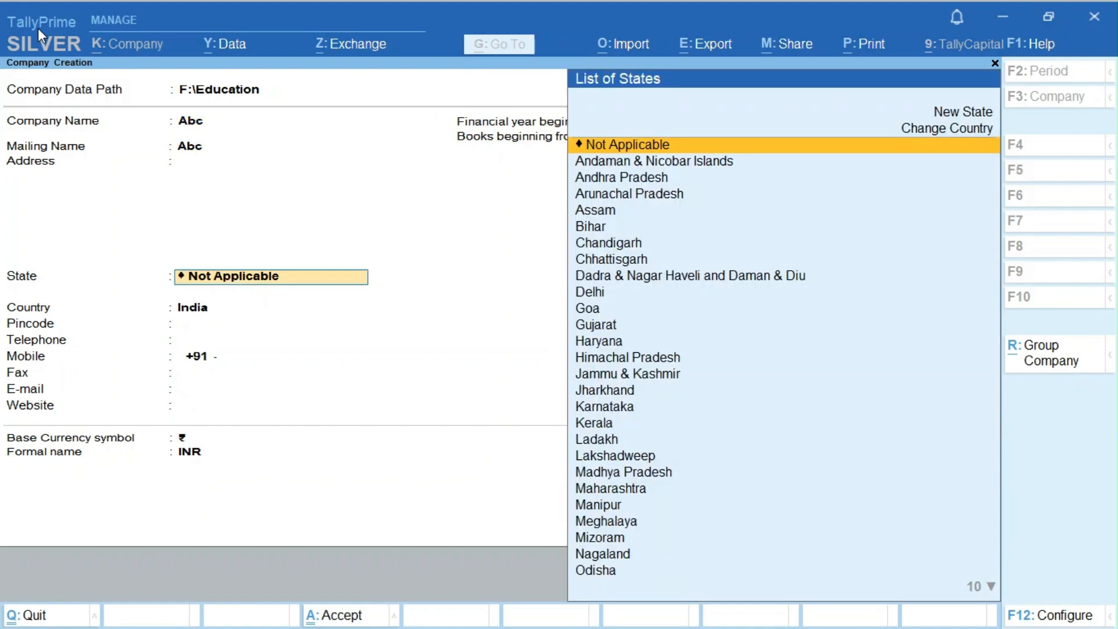
pyautogui.write('De')
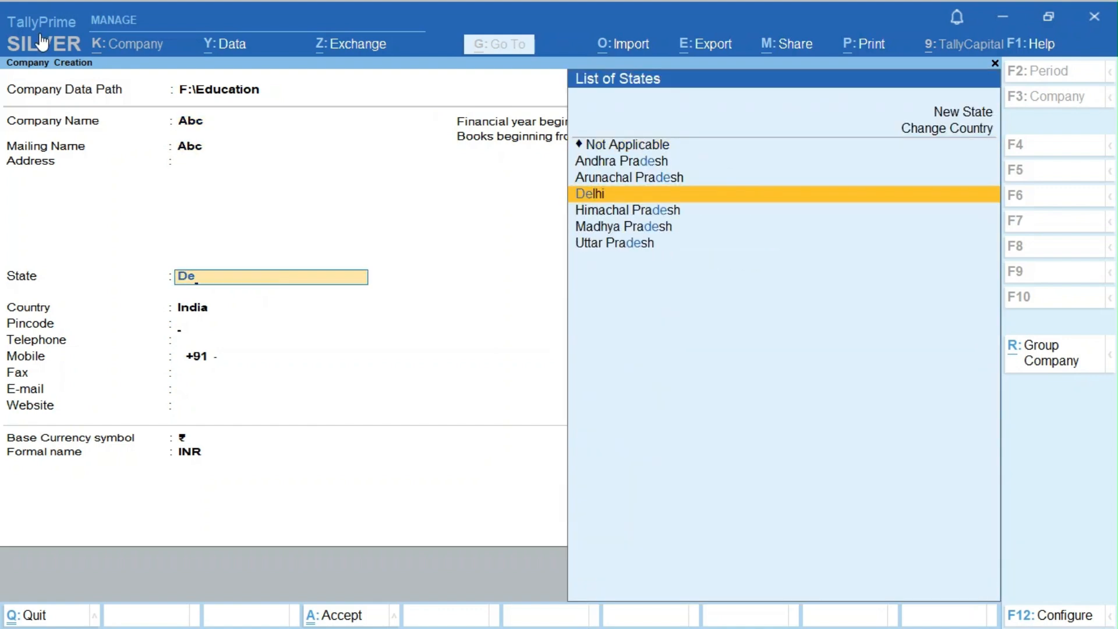
pyautogui.press('Return')
pyautogui.press('Return')
pyautogui.press('ctrl')
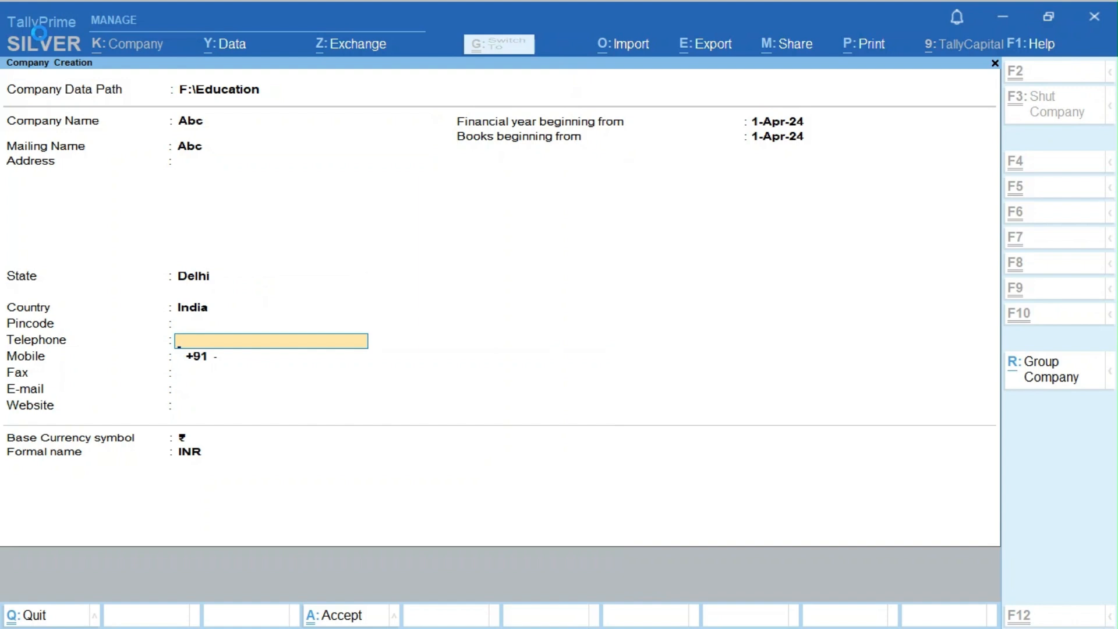
pyautogui.hotkey('ctrl', 'a')
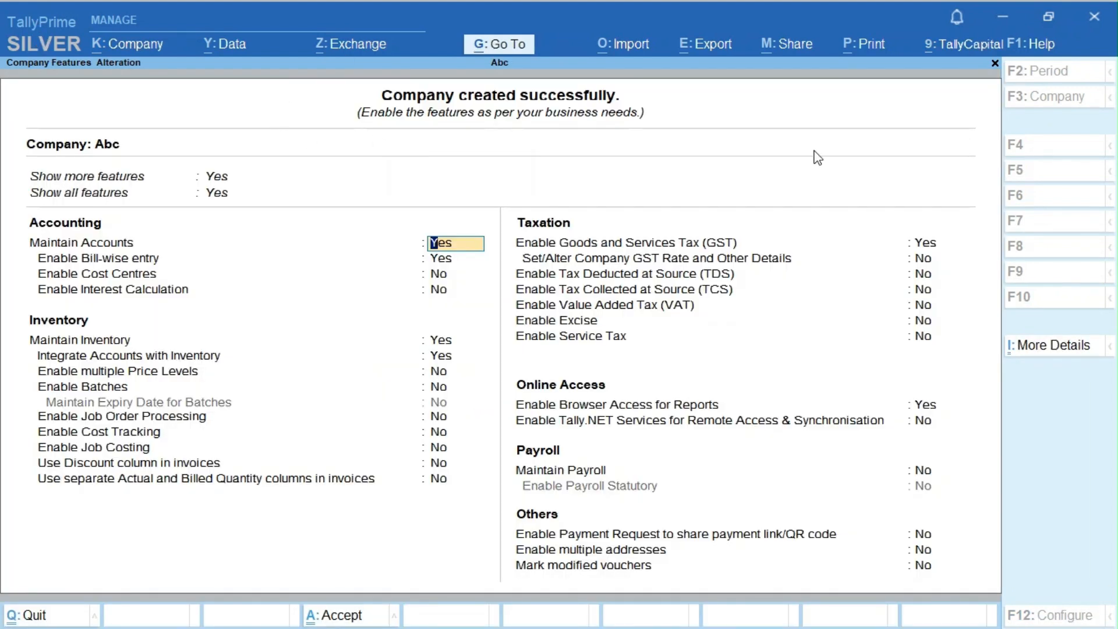
# Enable GST for Abc, enter its GSTIN with monthly GSTR-1 periodicity, and accept the features
pyautogui.click(933, 243)
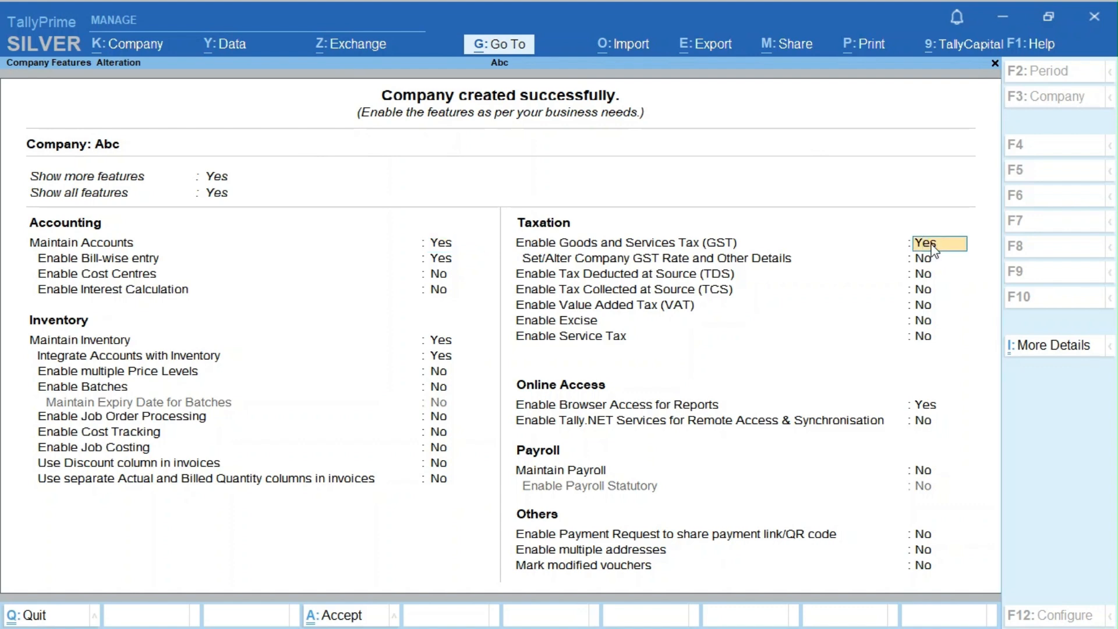
pyautogui.press('Return')
pyautogui.press('Return')
pyautogui.press('Return')
pyautogui.press('Return')
pyautogui.write('0')
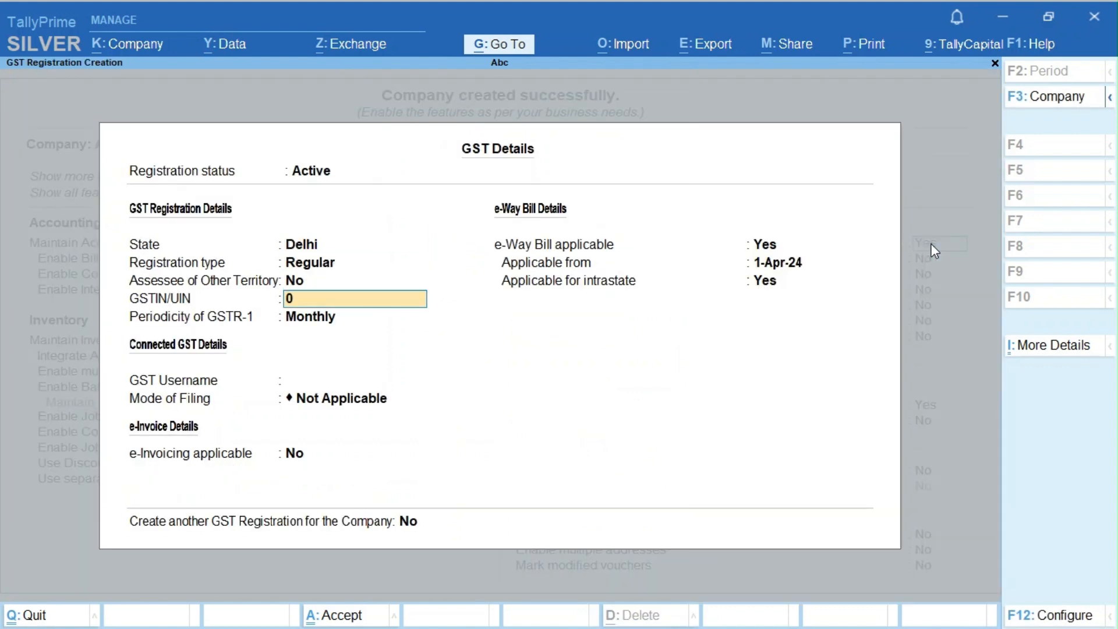
pyautogui.write('7AIR')
pyautogui.press('BackSpace')
pyautogui.press('BackSpace')
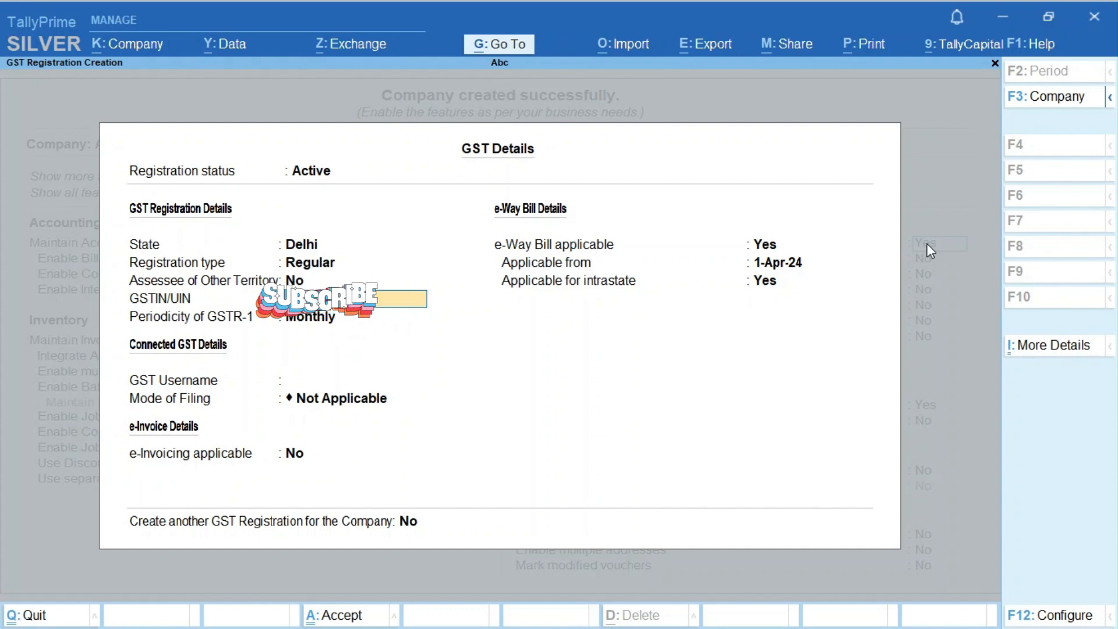
pyautogui.write('D')
pyautogui.write('1Z')
pyautogui.write('3')
pyautogui.press('Return')
pyautogui.press('Return')
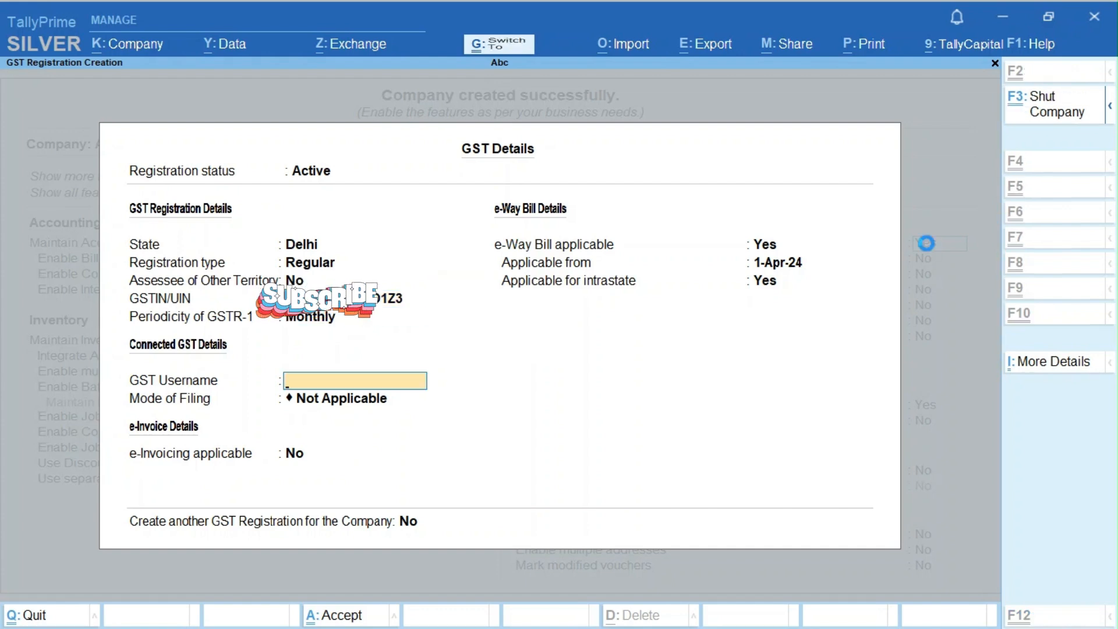
pyautogui.hotkey('ctrl', 'a')
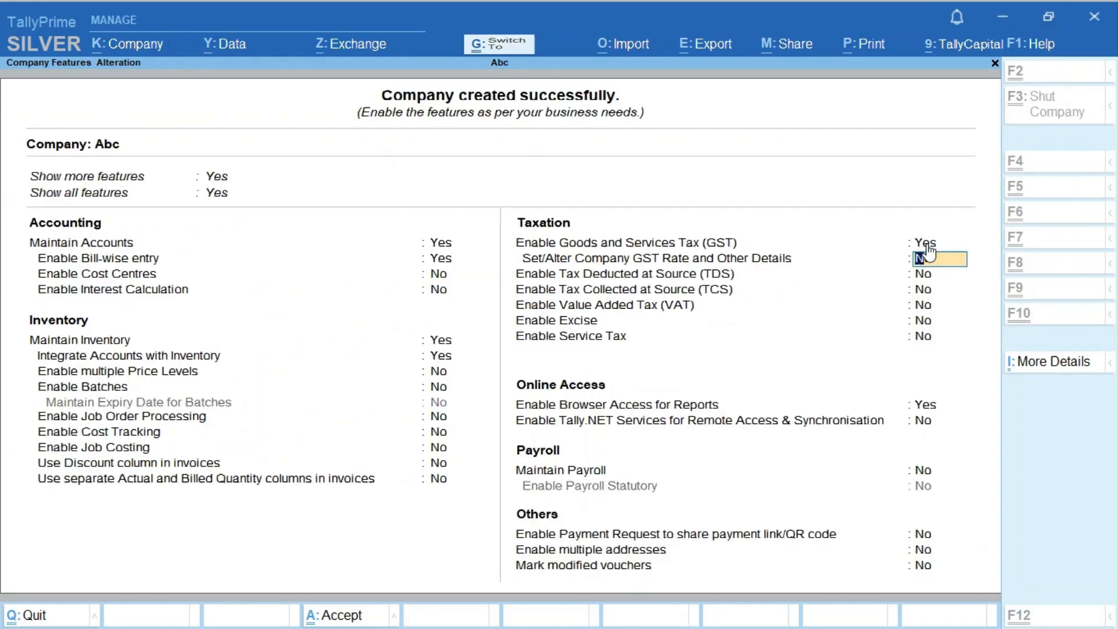
pyautogui.hotkey('ctrl', 'a')
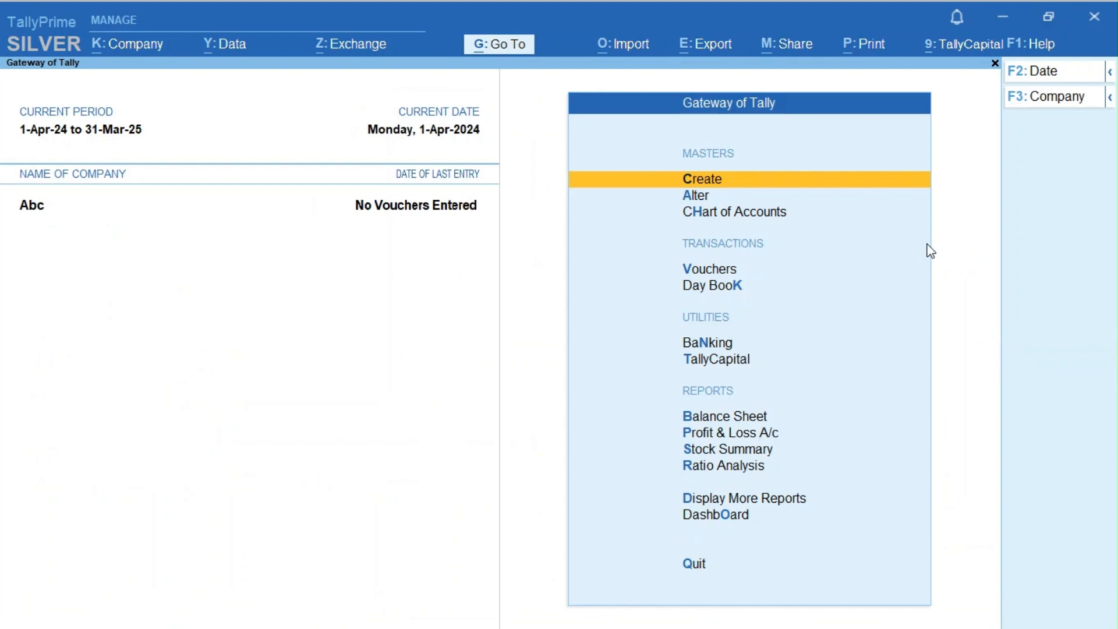
# Open voucher entry and switch the keyboard layout to English (United States) US
pyautogui.press('v')
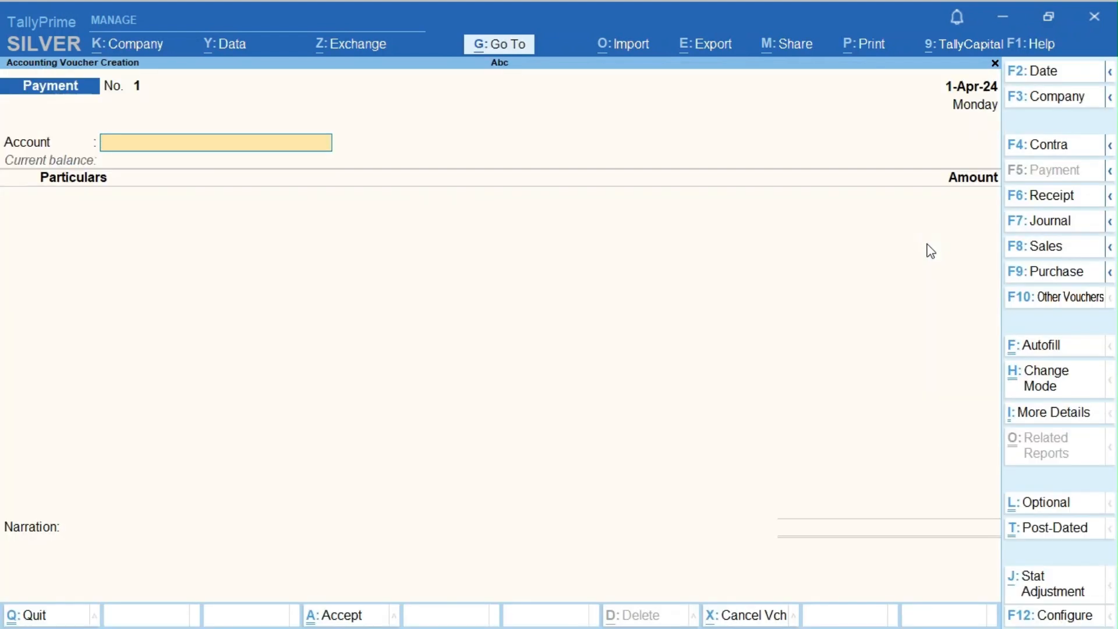
pyautogui.press('ctrl')
pyautogui.press('ctrl')
pyautogui.press('super+d')
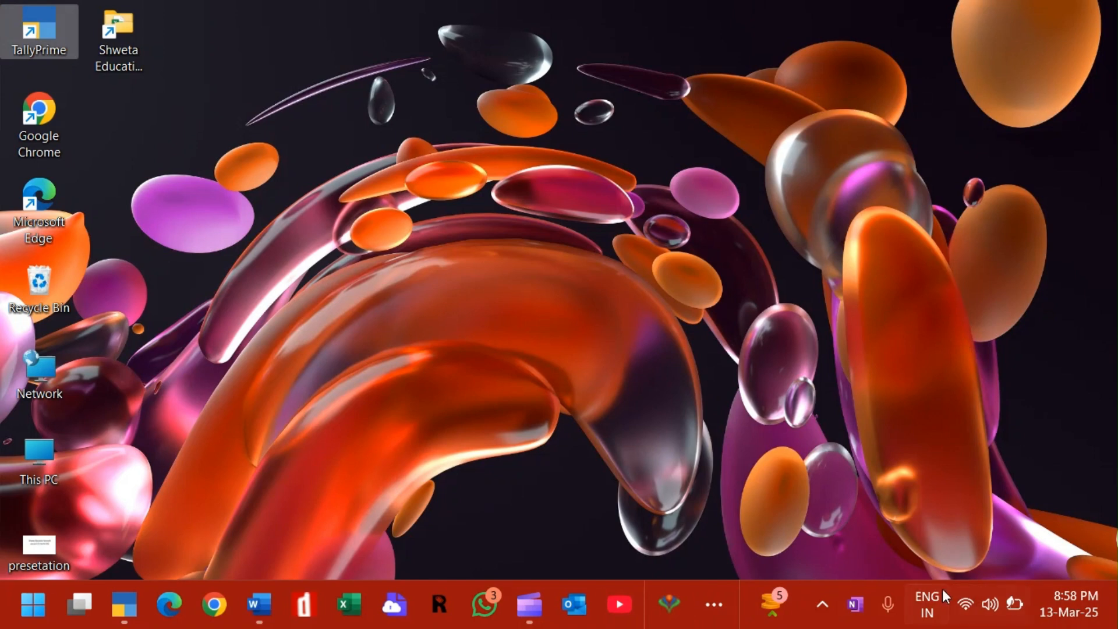
pyautogui.click(934, 599)
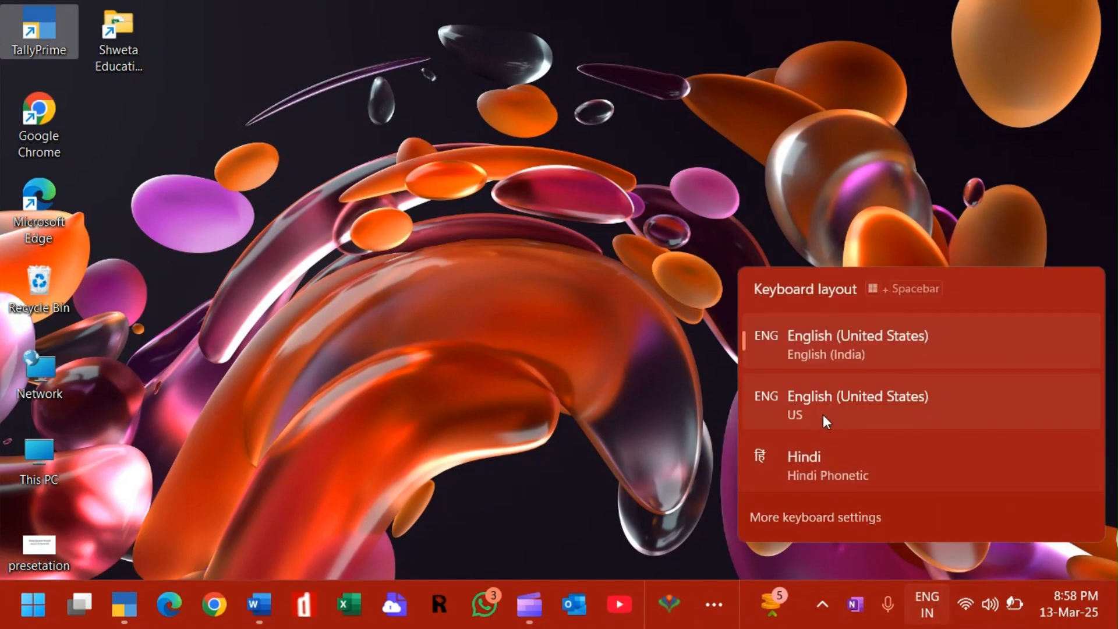
pyautogui.click(822, 410)
pyautogui.press('super+d')
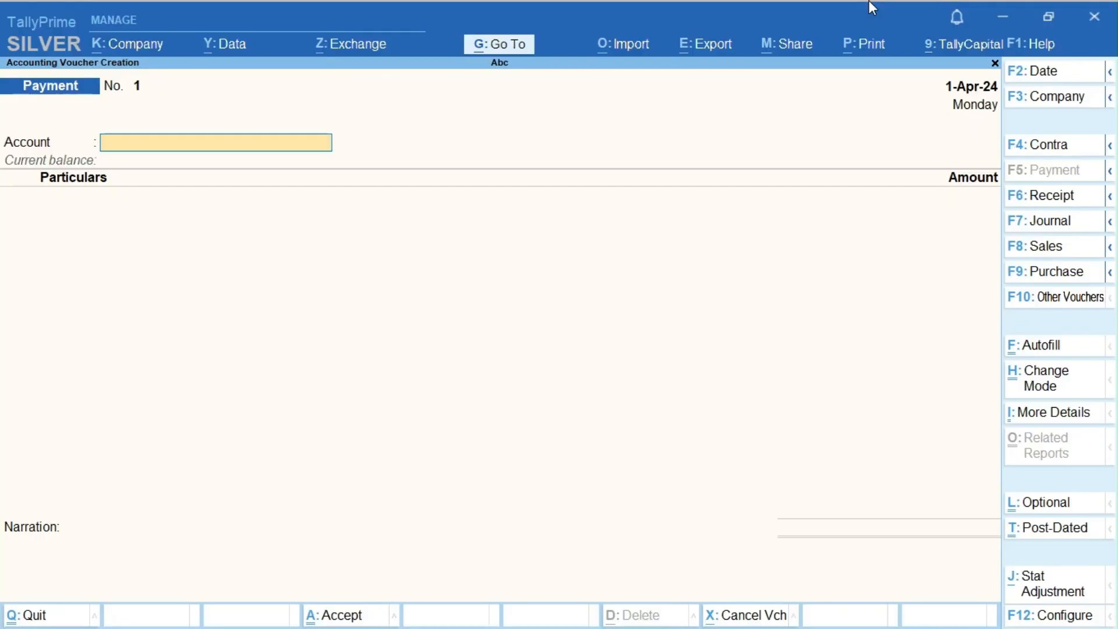
# Switch to a Purchase voucher with supplier invoice no. 1 dated 1-Apr-24
pyautogui.press('F9')
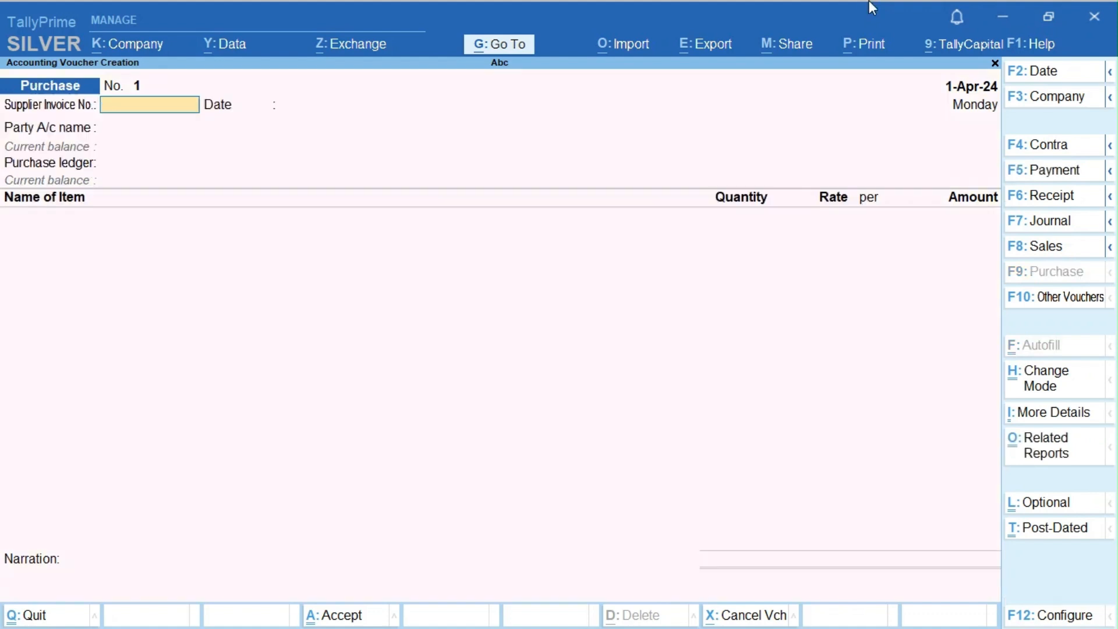
pyautogui.write('1')
pyautogui.press('Return')
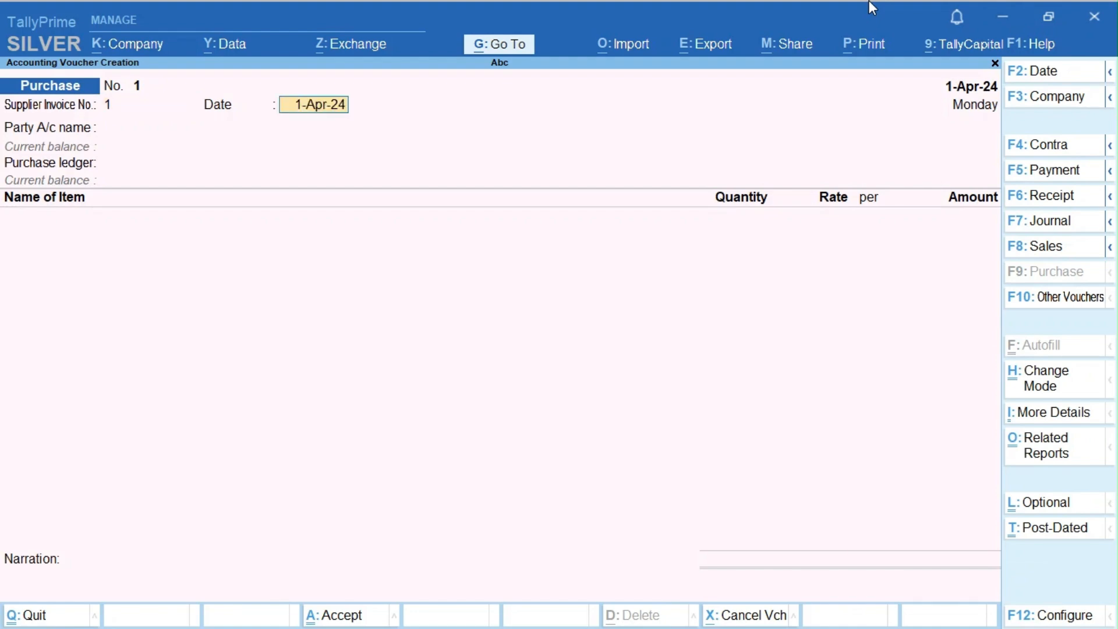
pyautogui.press('Return')
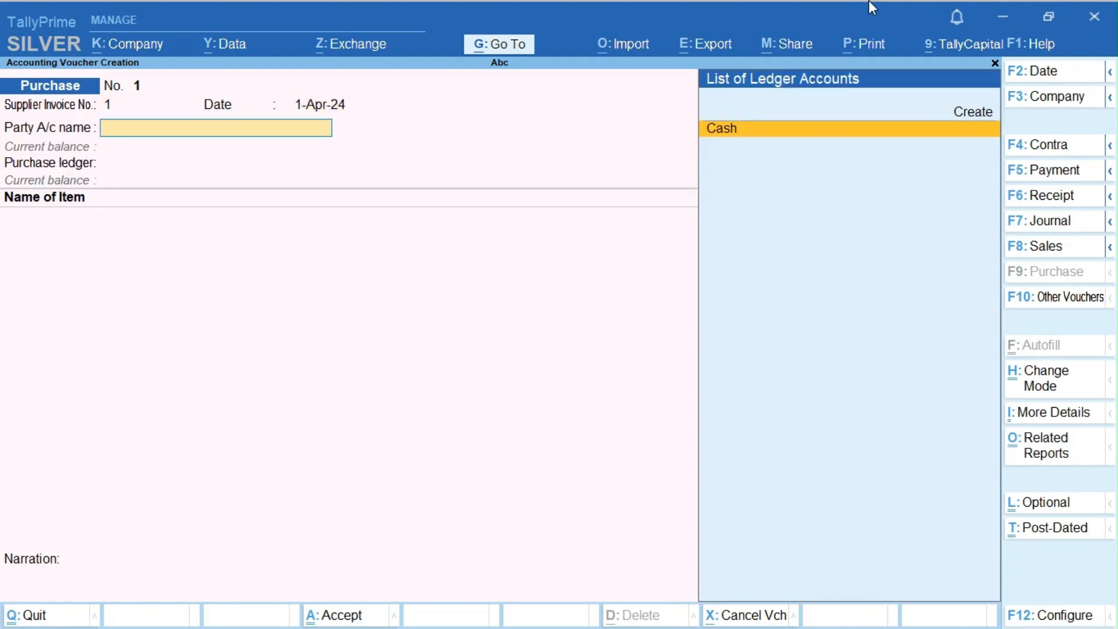
# Create a new party ledger with the supplier's name under Sundry Creditors
pyautogui.press('Up')
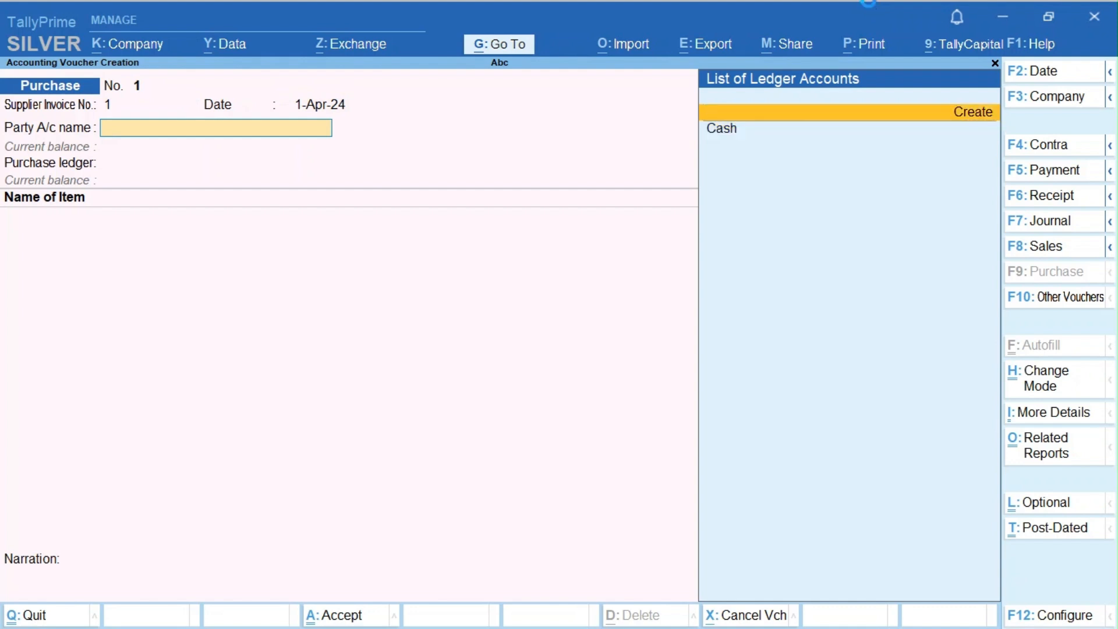
pyautogui.press('Return')
pyautogui.write('Shyam Kumar')
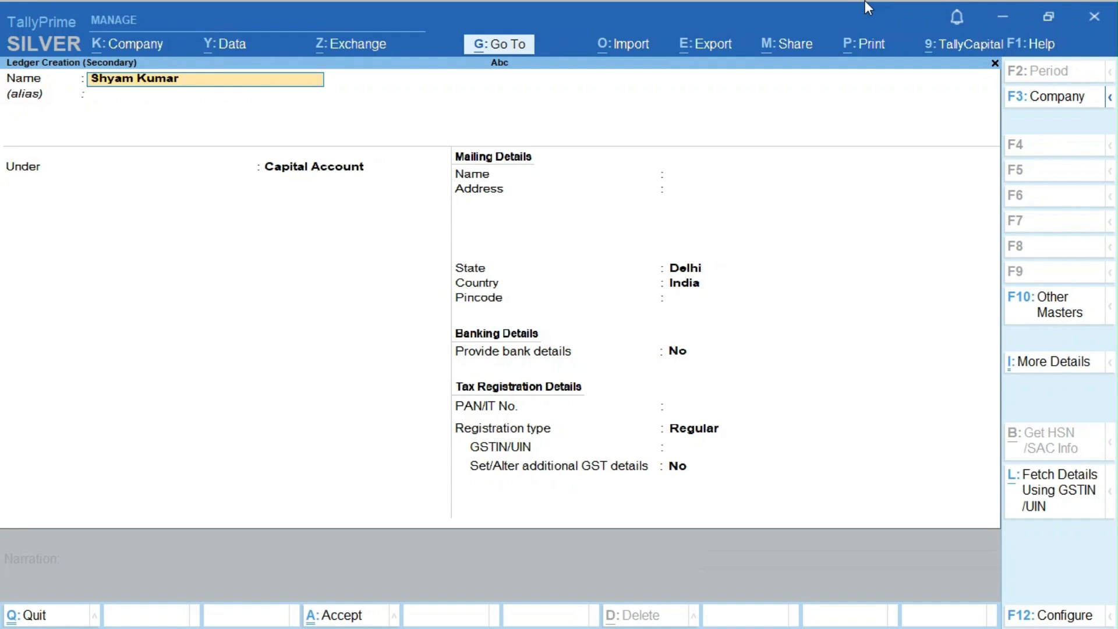
pyautogui.press('Return')
pyautogui.press('Return')
pyautogui.write('Su')
pyautogui.press('Down')
pyautogui.press('Down')
pyautogui.press('Up')
pyautogui.press('Return')
pyautogui.press('Return')
pyautogui.press('Return')
pyautogui.press('Return')
pyautogui.press('Return')
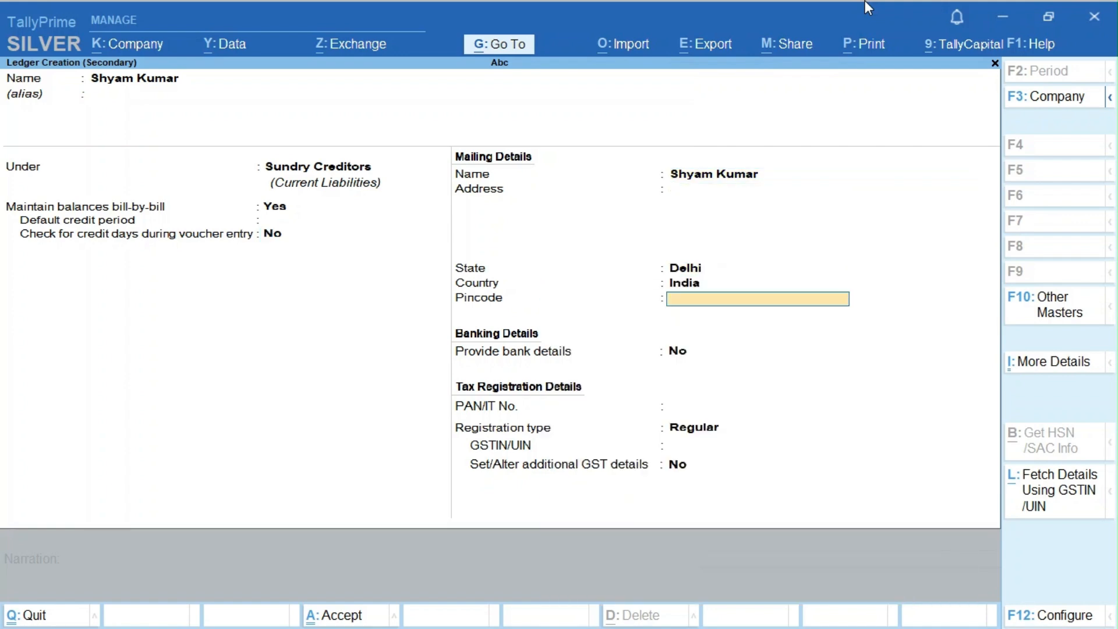
pyautogui.press('Return')
pyautogui.press('Return')
pyautogui.press('Return')
pyautogui.press('Return')
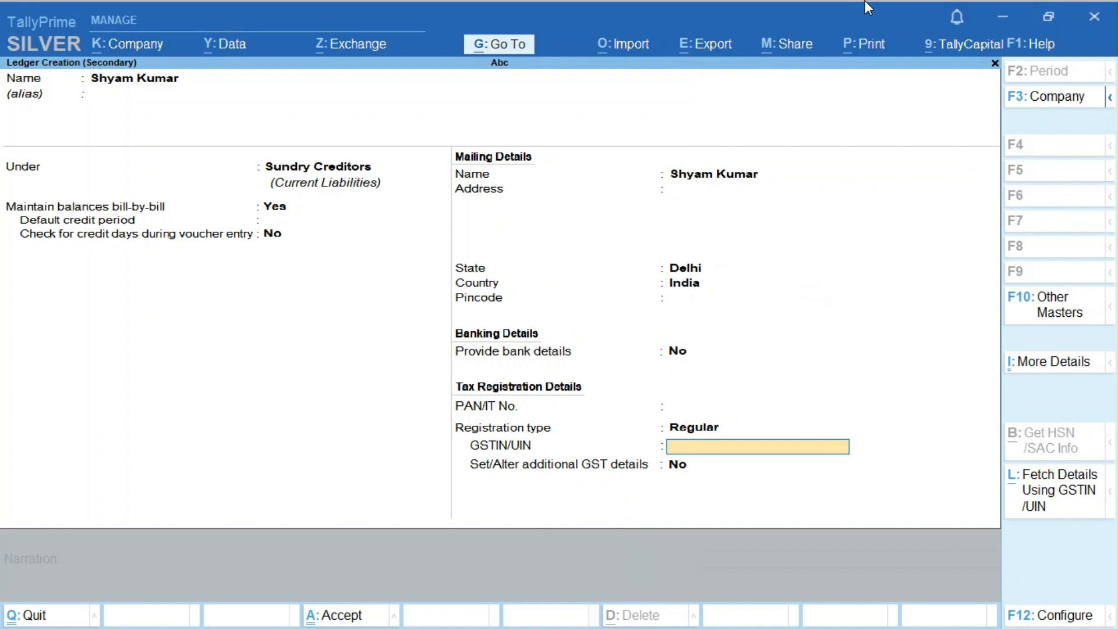
# Paste the supplier's GSTIN from clipboard history and save the ledger as the voucher party
pyautogui.press('super+v')
pyautogui.press('Down')
pyautogui.press('Down')
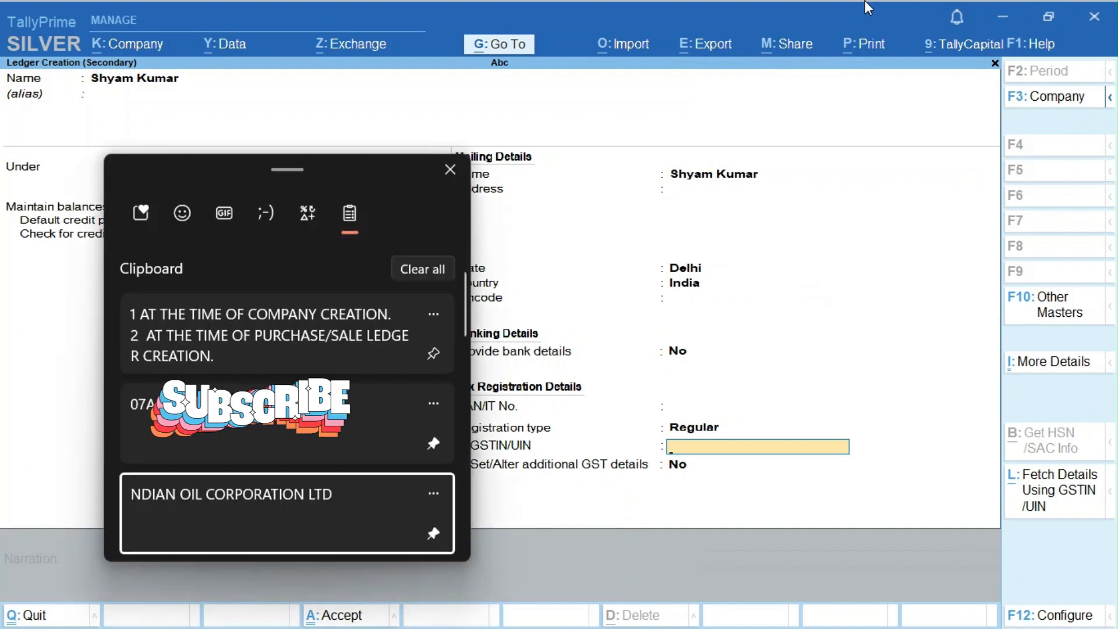
pyautogui.press('Up')
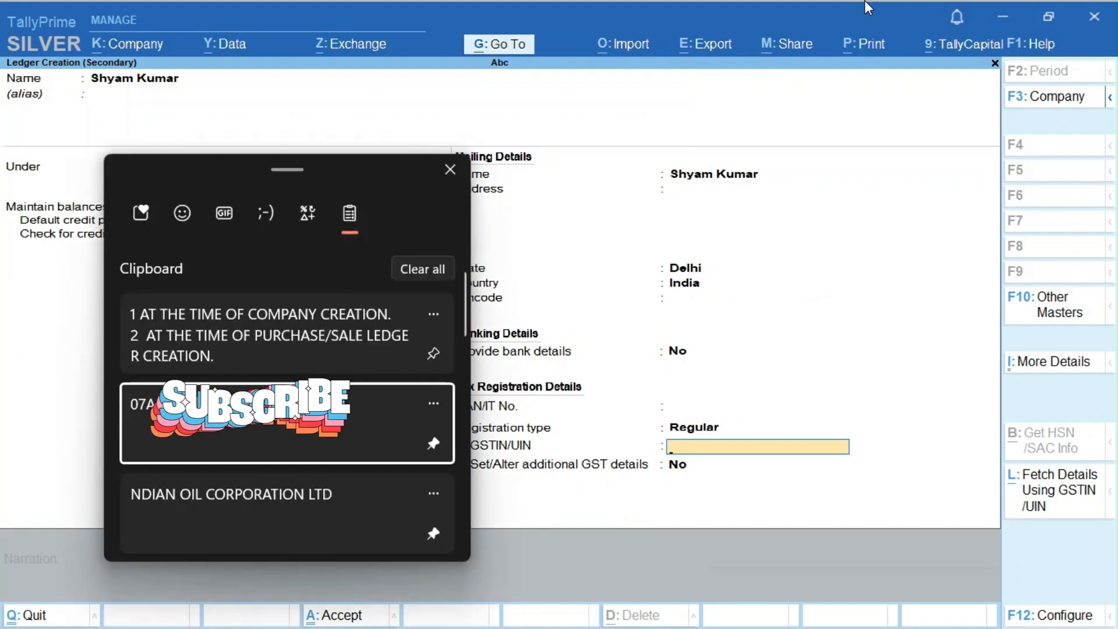
pyautogui.press('Return')
pyautogui.press('Return')
pyautogui.press('Return')
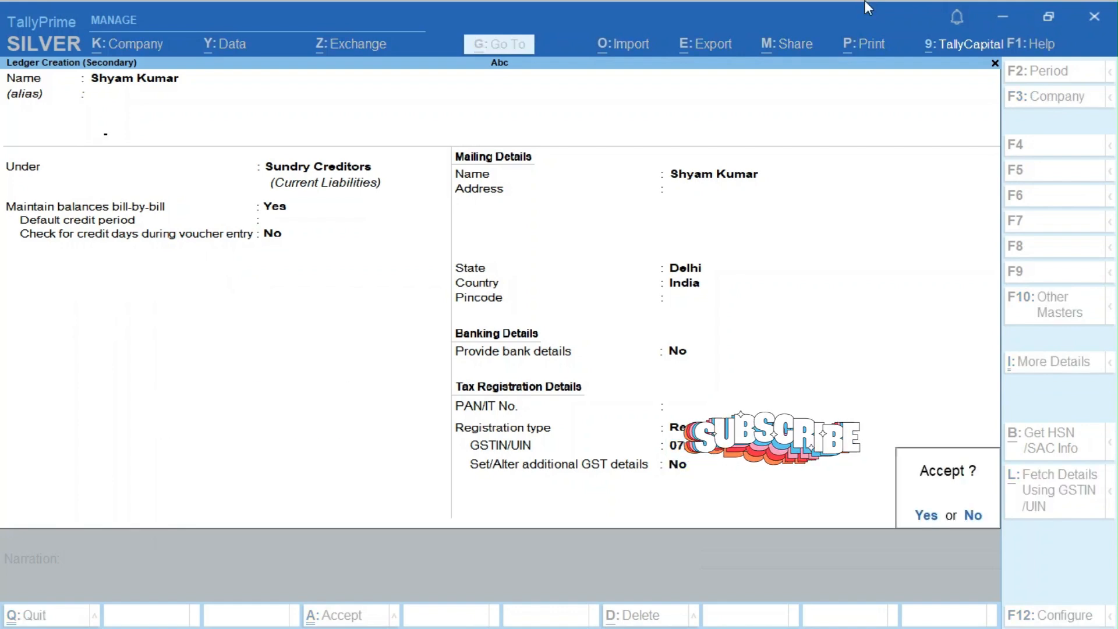
pyautogui.press('Return')
pyautogui.press('Return')
pyautogui.press('Return')
pyautogui.press('Return')
pyautogui.press('Return')
pyautogui.press('Return')
pyautogui.press('Return')
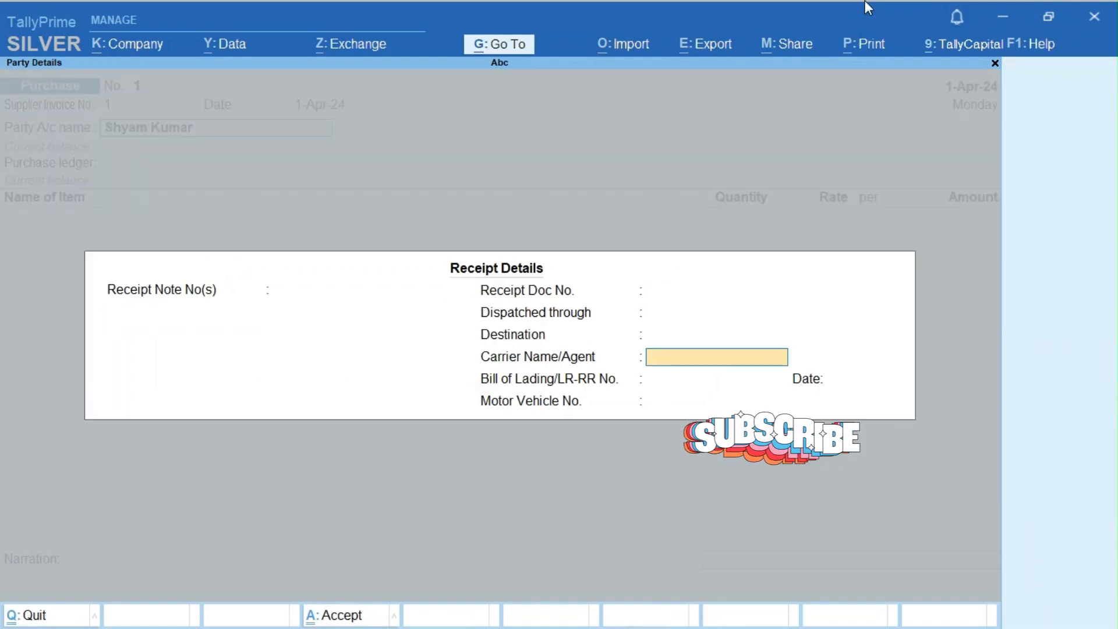
pyautogui.press('Return')
pyautogui.press('Return')
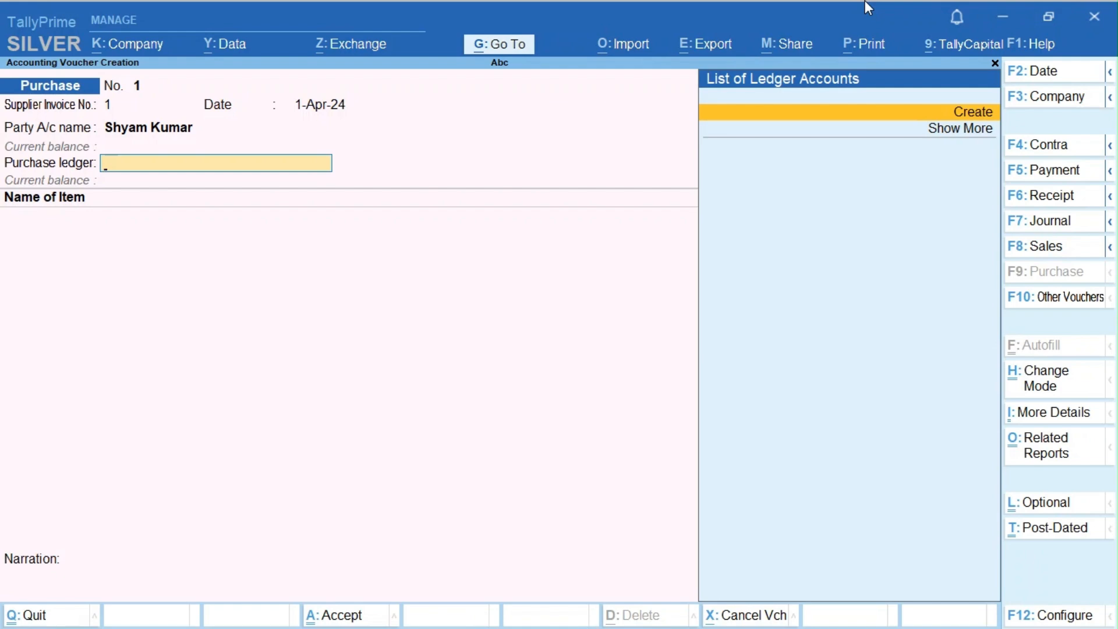
# Create a ledger named 'Purchase' under Purchase Accounts and save it as the voucher's purchase ledger
pyautogui.press('Return')
pyautogui.write('Purchase')
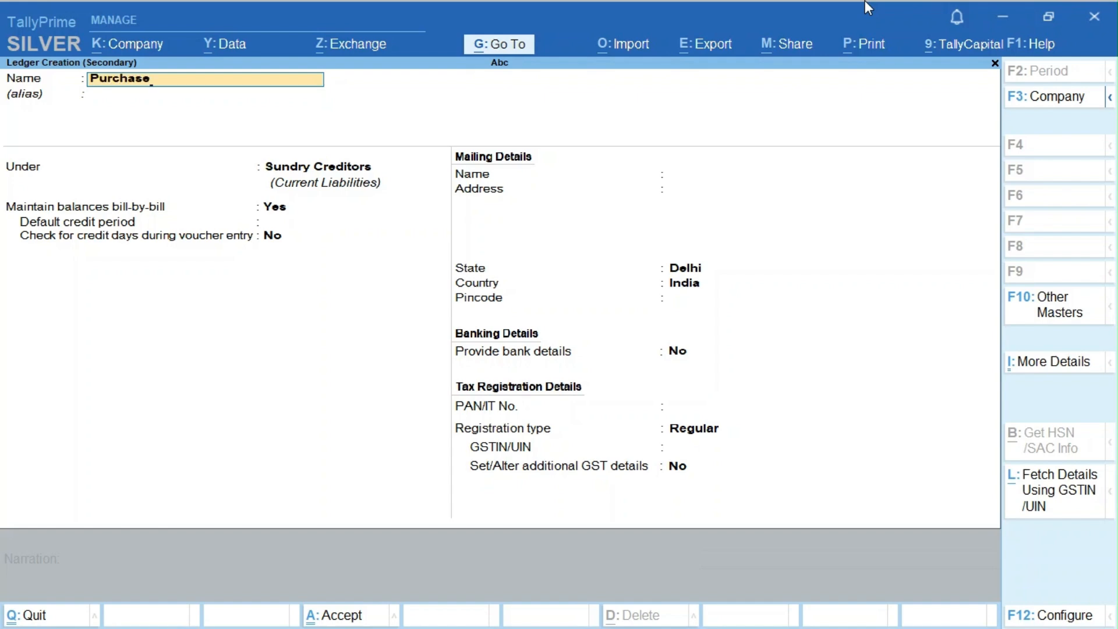
pyautogui.press('Return')
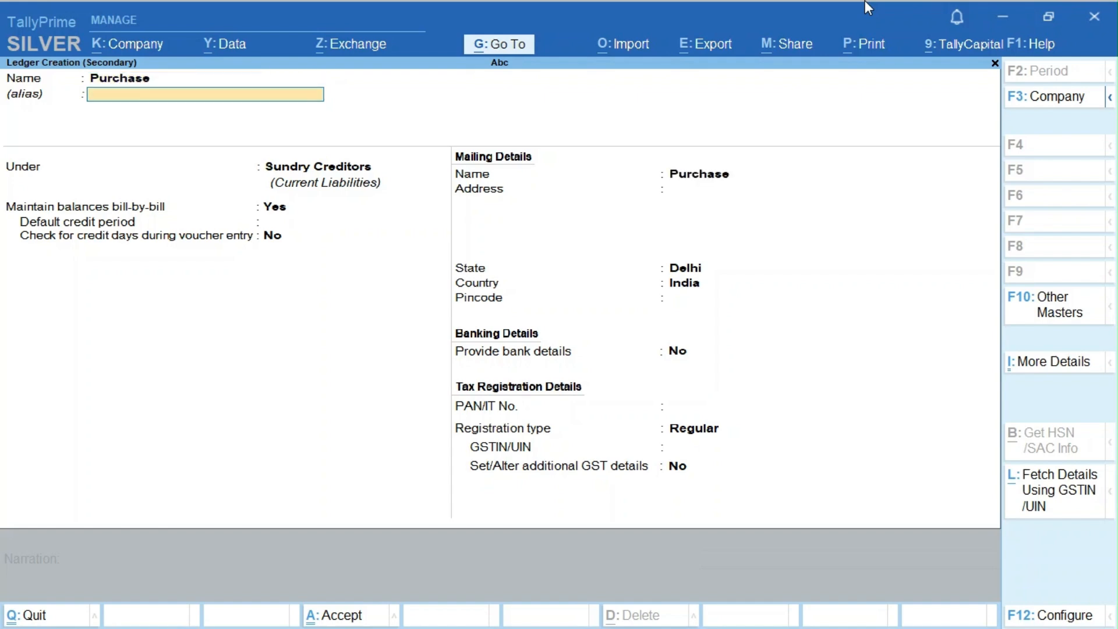
pyautogui.press('Return')
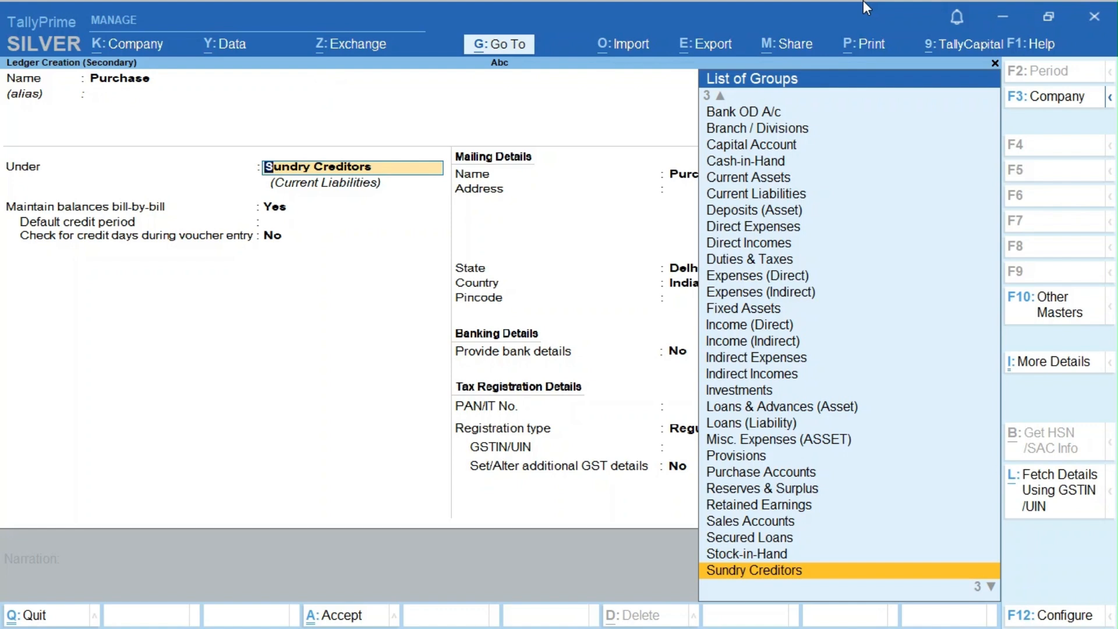
pyautogui.write('Pur')
pyautogui.press('Return')
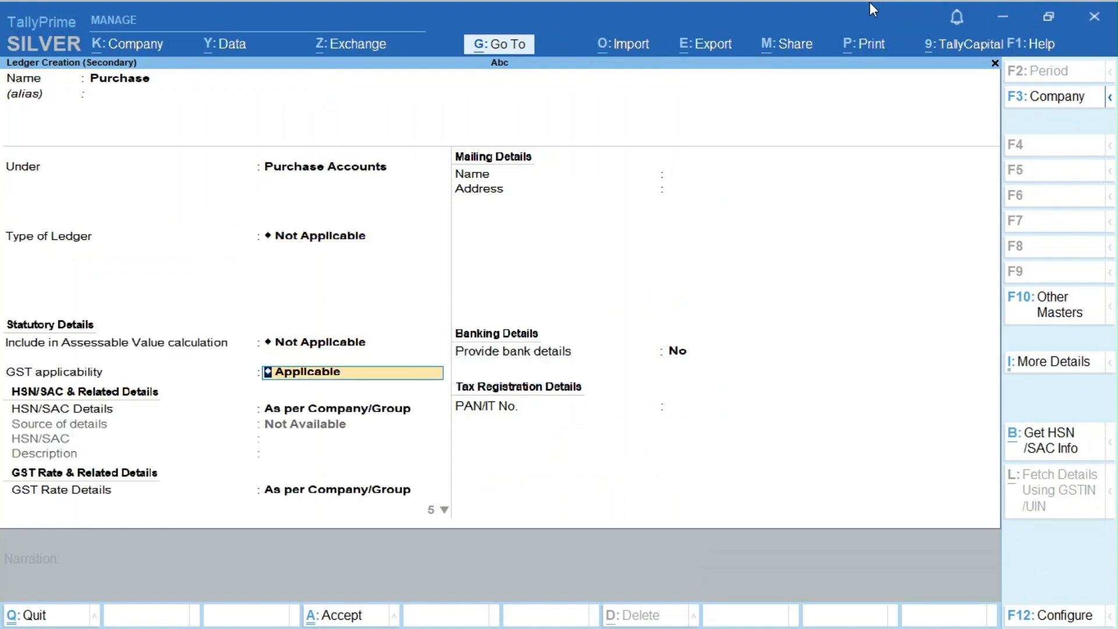
pyautogui.hotkey('ctrl', 'a')
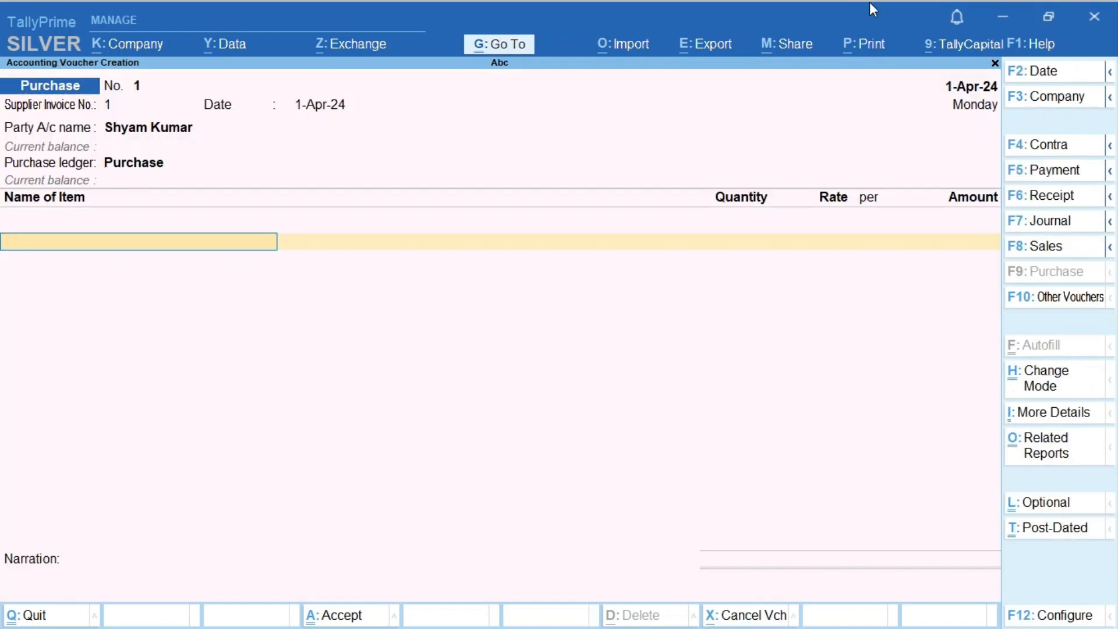
# Start a new stock item named Dust-1, keeping Primary as its group
pyautogui.hotkey('alt', 'c')
pyautogui.write('Dust-1')
pyautogui.press('Return')
pyautogui.press('Return')
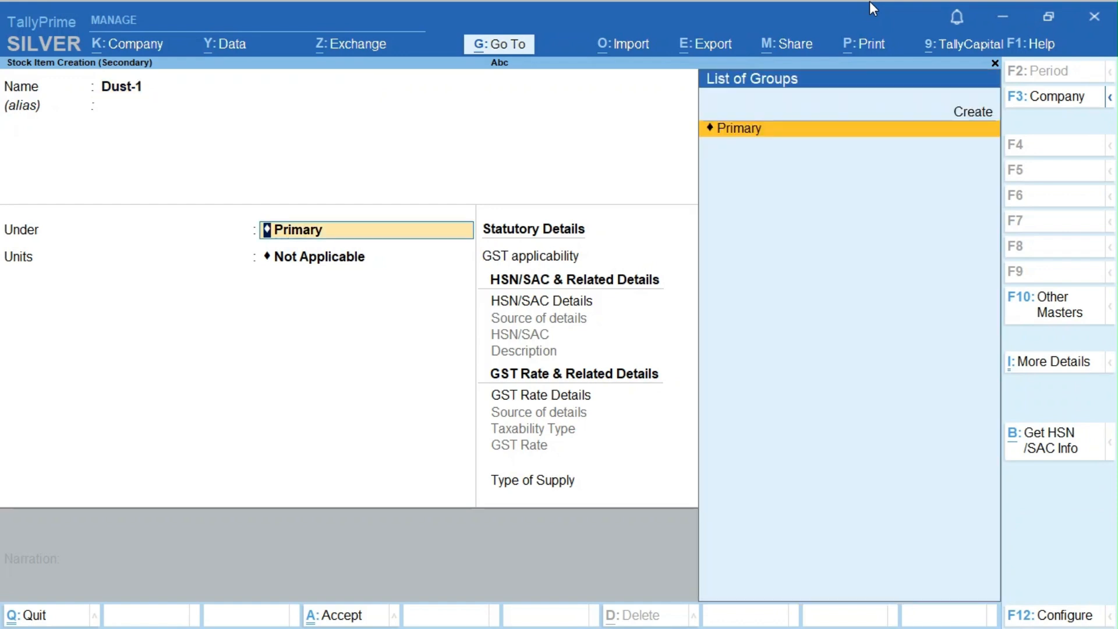
pyautogui.press('Return')
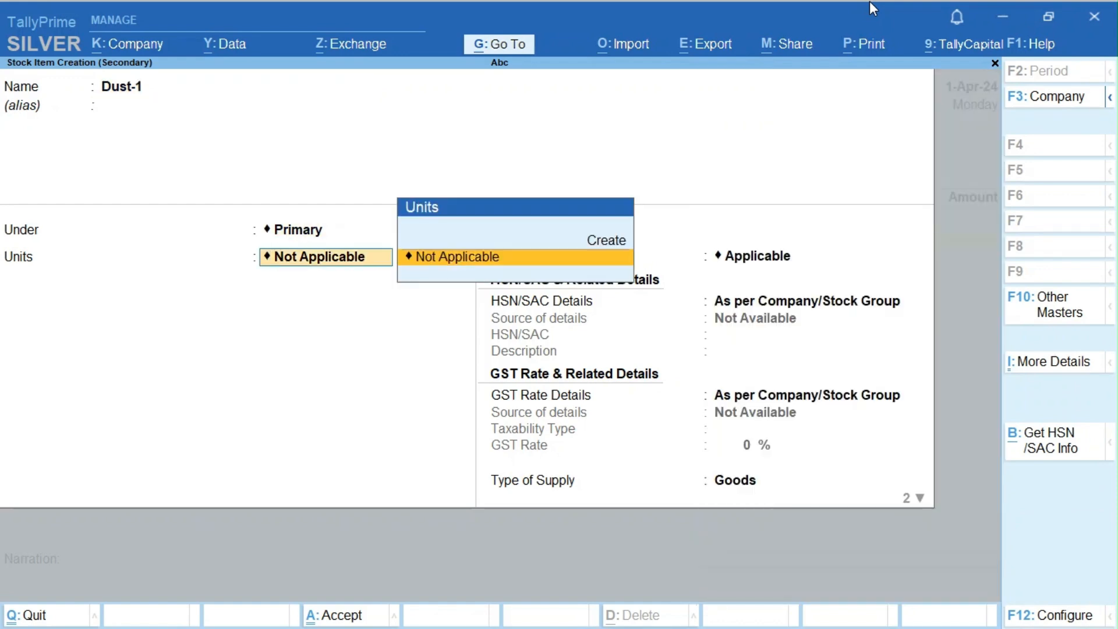
# Create the unit mt. for Dust-1 with UQC TON-TONNES and 3 decimal places
pyautogui.hotkey('alt', 'c')
pyautogui.write('mt.')
pyautogui.press('Return')
pyautogui.write('Matrictoo')
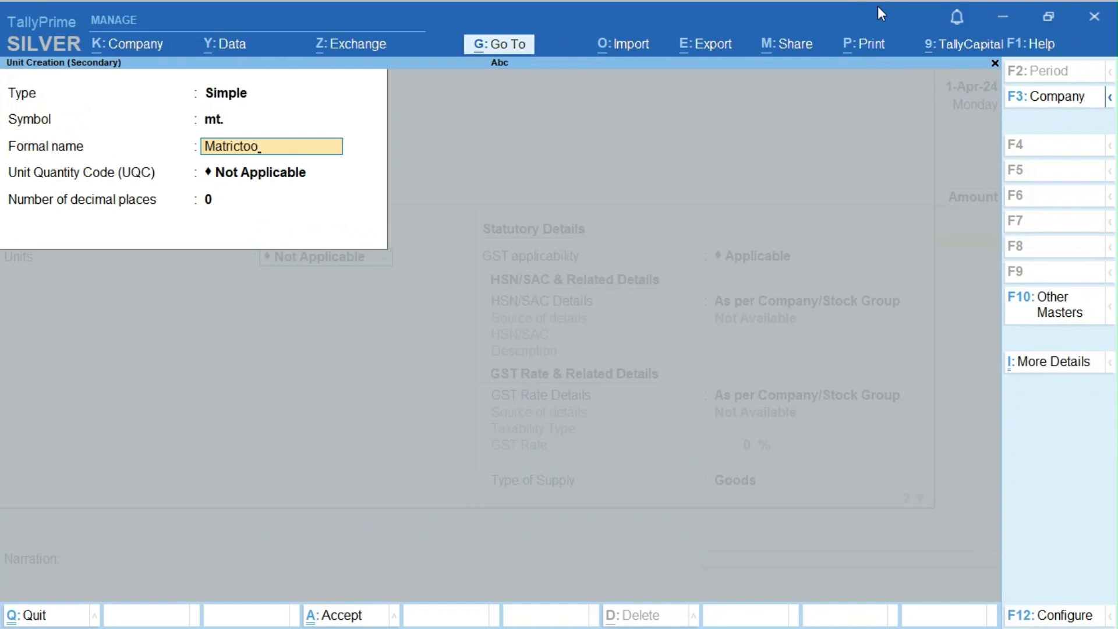
pyautogui.press('BackSpace')
pyautogui.write('one')
pyautogui.press('Return')
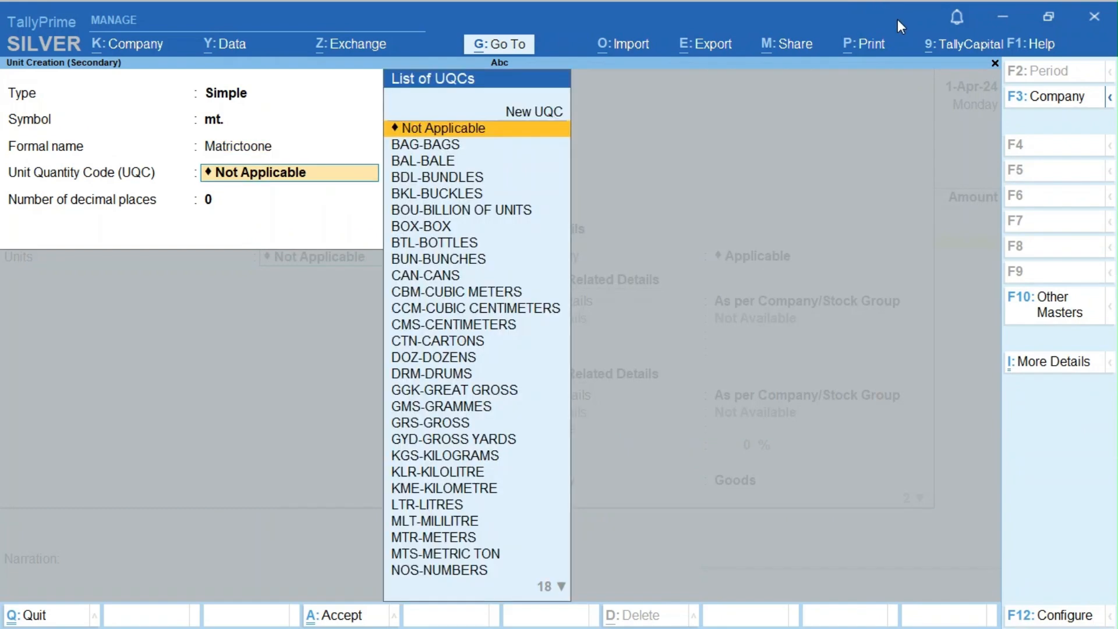
pyautogui.write('to')
pyautogui.press('Return')
pyautogui.write('3')
pyautogui.press('Return')
pyautogui.press('Return')
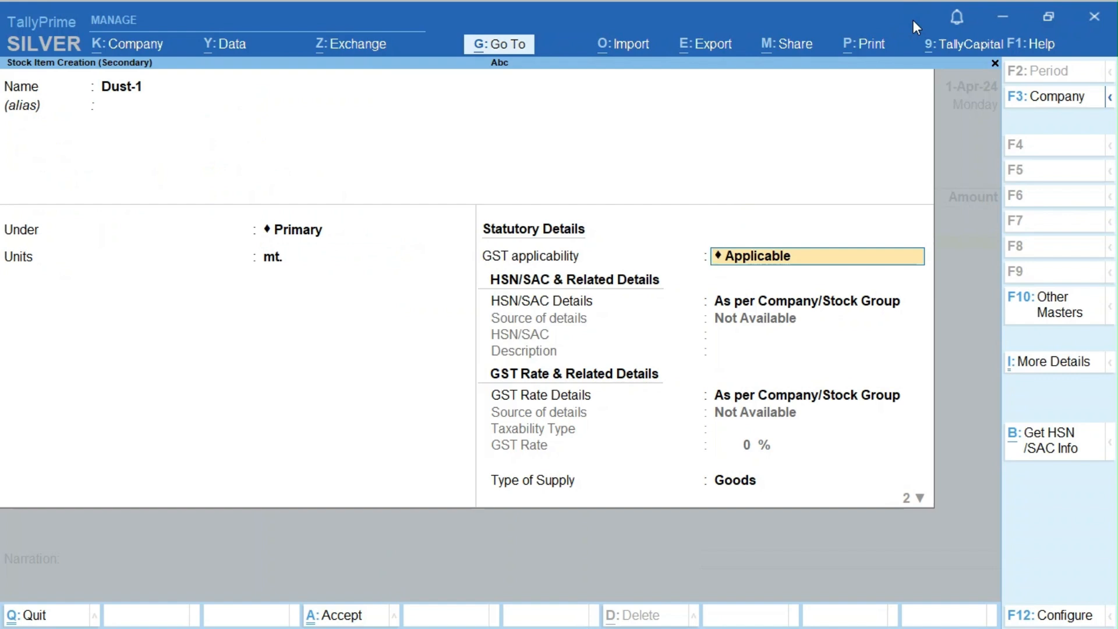
pyautogui.hotkey('alt', 'Tab')
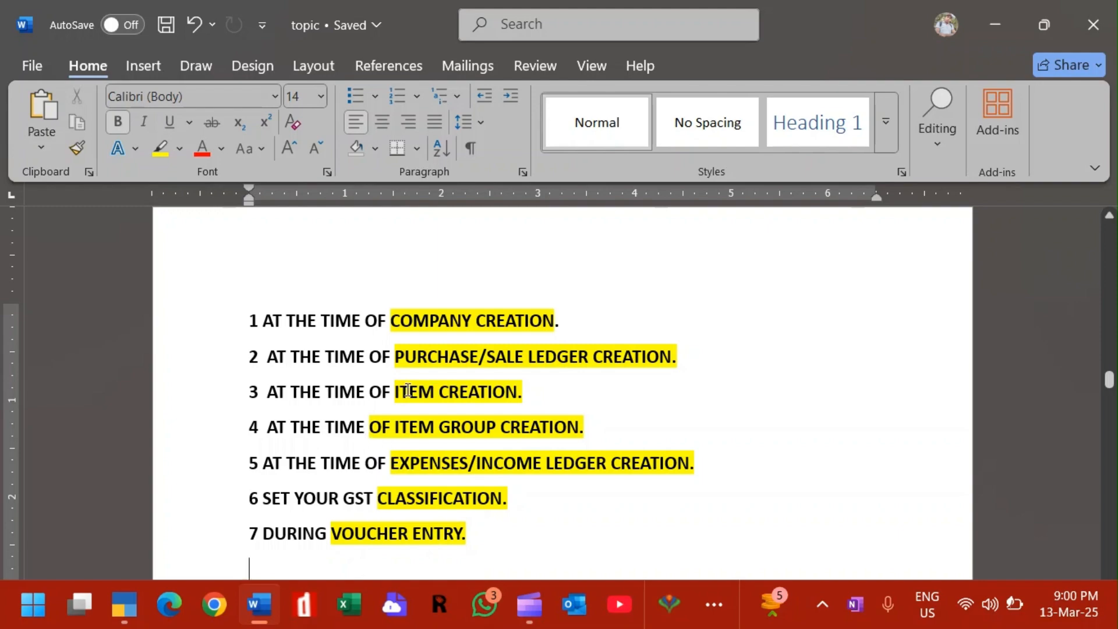
pyautogui.hotkey('alt', 'Tab')
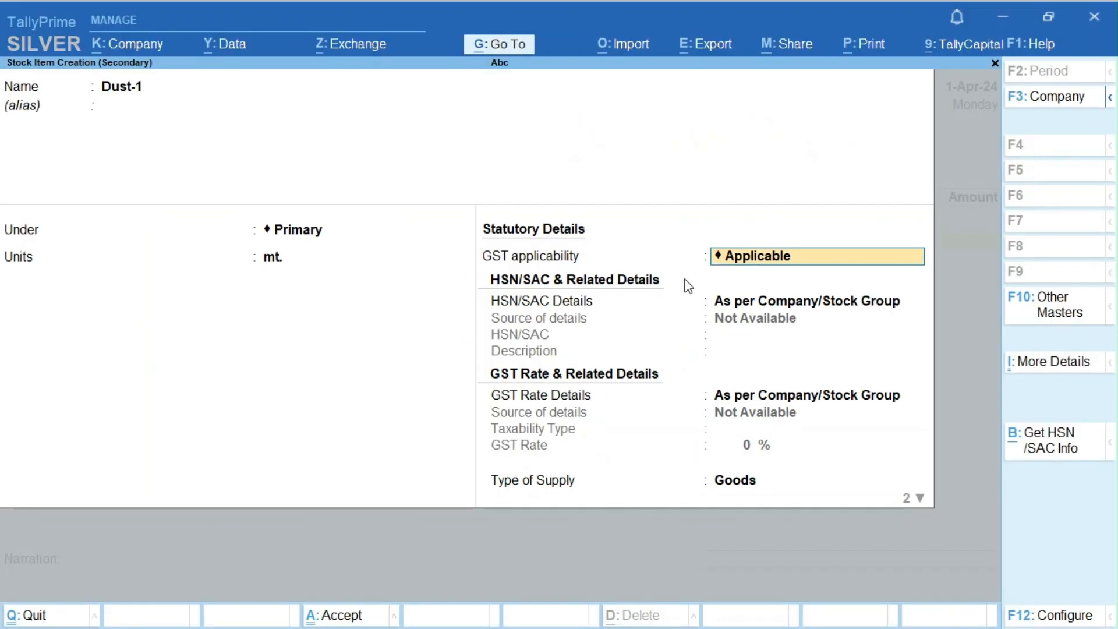
# Keep Dust-1 GST applicable and give it HSN code 2517 with description Stock
pyautogui.press('Return')
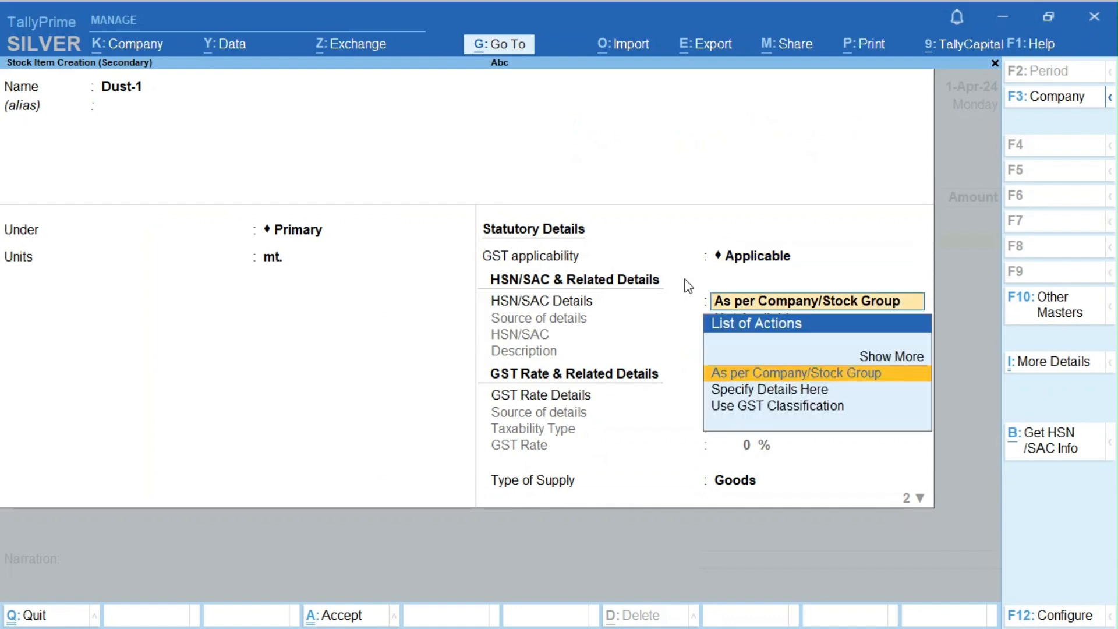
pyautogui.press('Down')
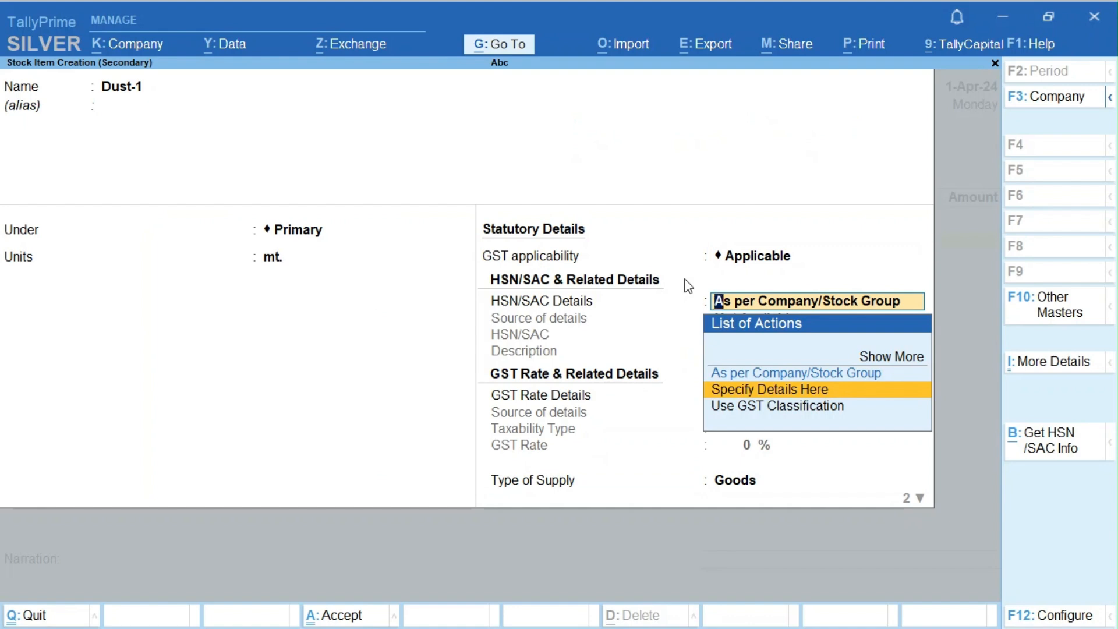
pyautogui.press('Return')
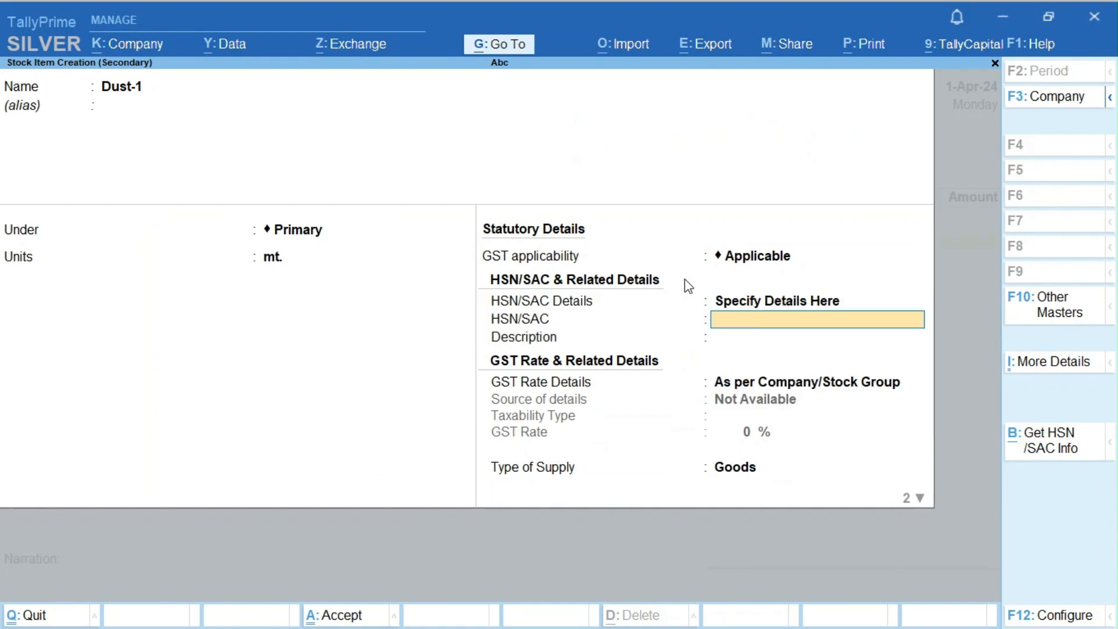
pyautogui.write('2517')
pyautogui.press('Return')
pyautogui.write('So')
pyautogui.press('BackSpace')
pyautogui.write('tock')
pyautogui.press('Return')
# Set Dust-1 as Taxable at 5% GST for Goods and save the item
pyautogui.press('Down')
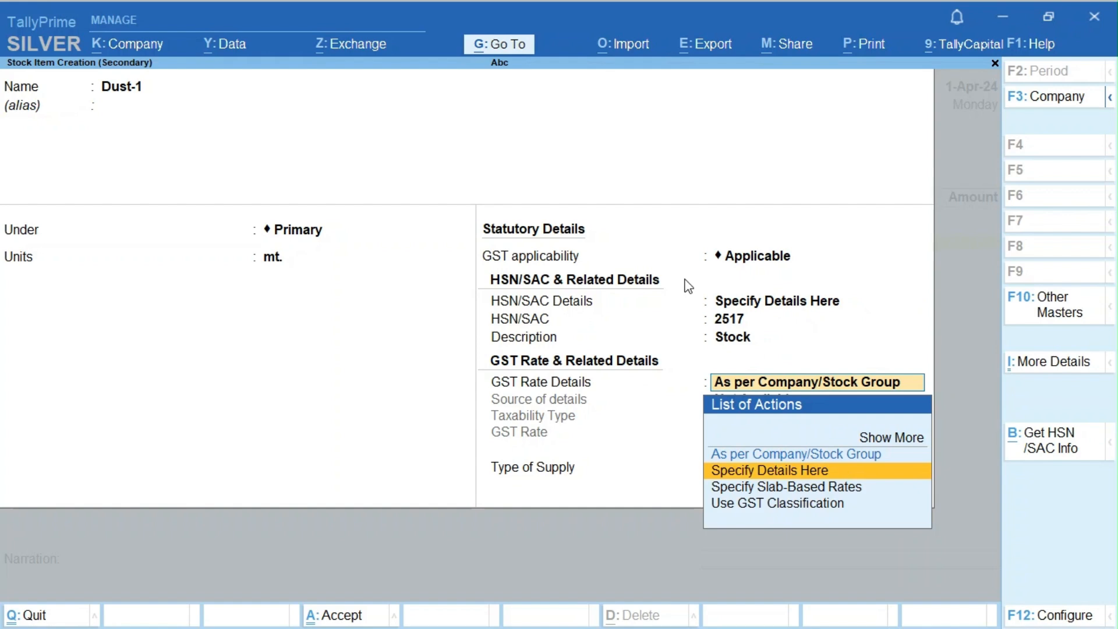
pyautogui.press('Return')
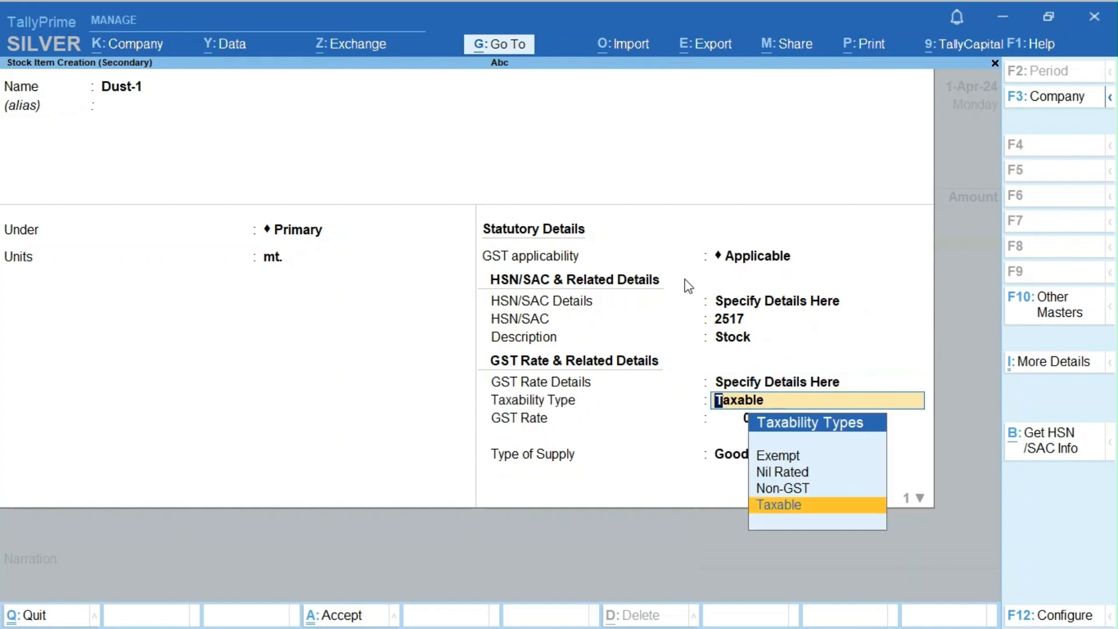
pyautogui.press('Return')
pyautogui.write('5')
pyautogui.press('Return')
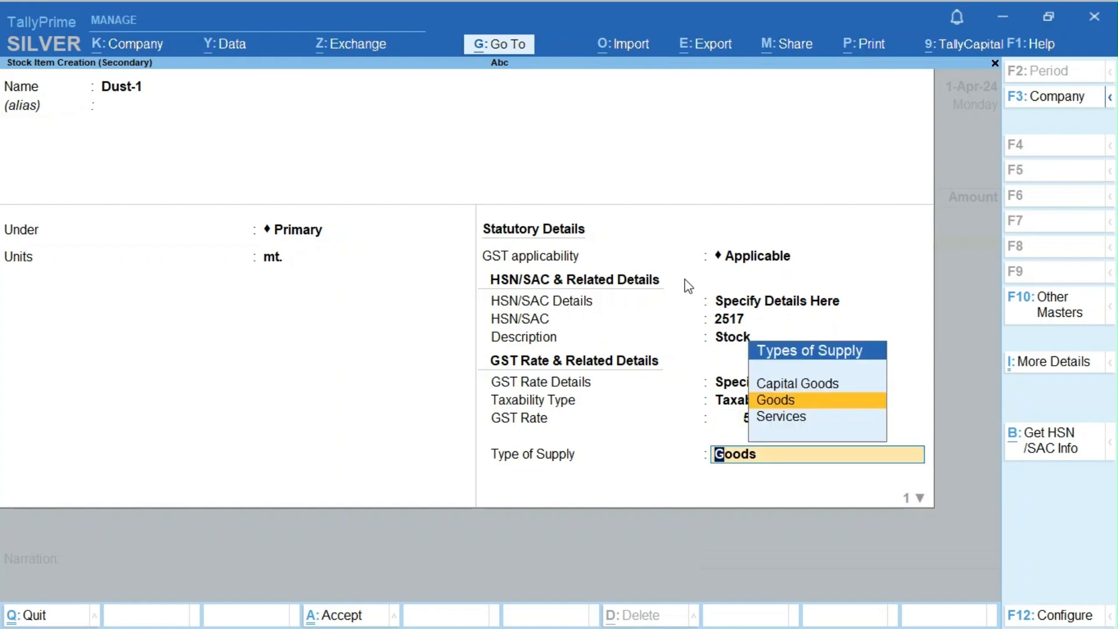
pyautogui.press('Return')
pyautogui.press('Return')
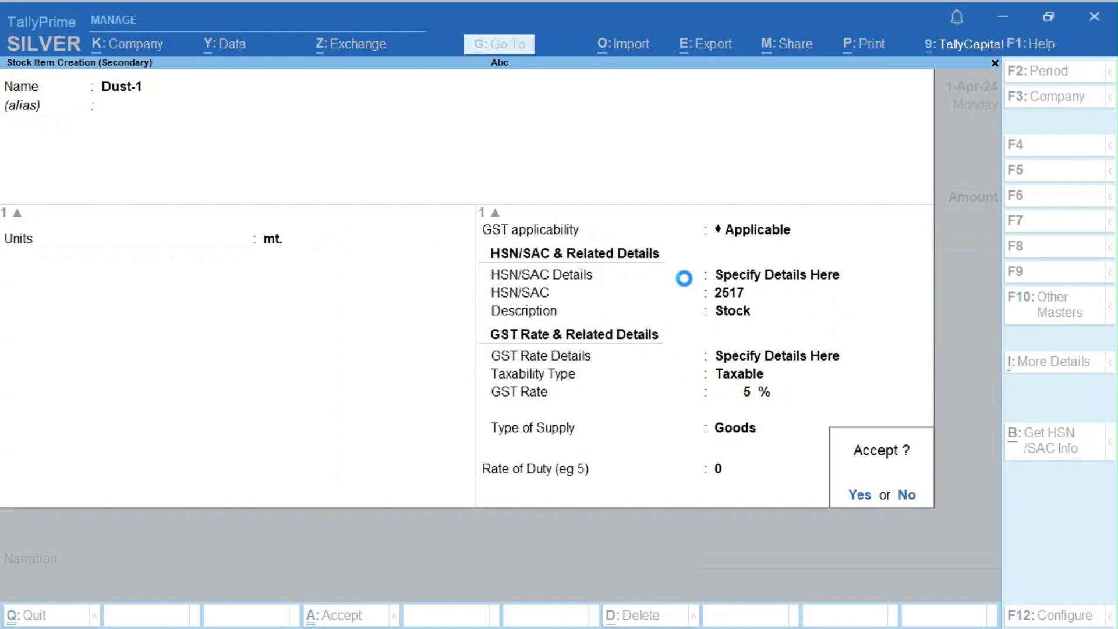
pyautogui.press('Return')
# Enter 25 mt. of Dust-1 at rate 300 on the purchase voucher
pyautogui.write('25')
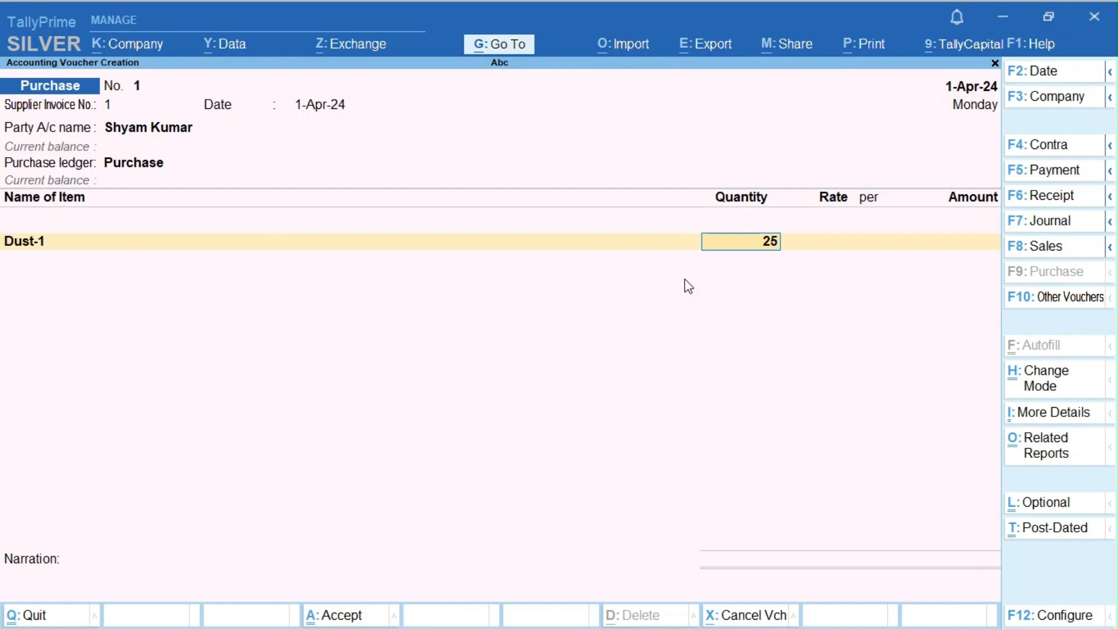
pyautogui.press('Return')
pyautogui.write('300')
pyautogui.press('Return')
pyautogui.press('Return')
pyautogui.press('Return')
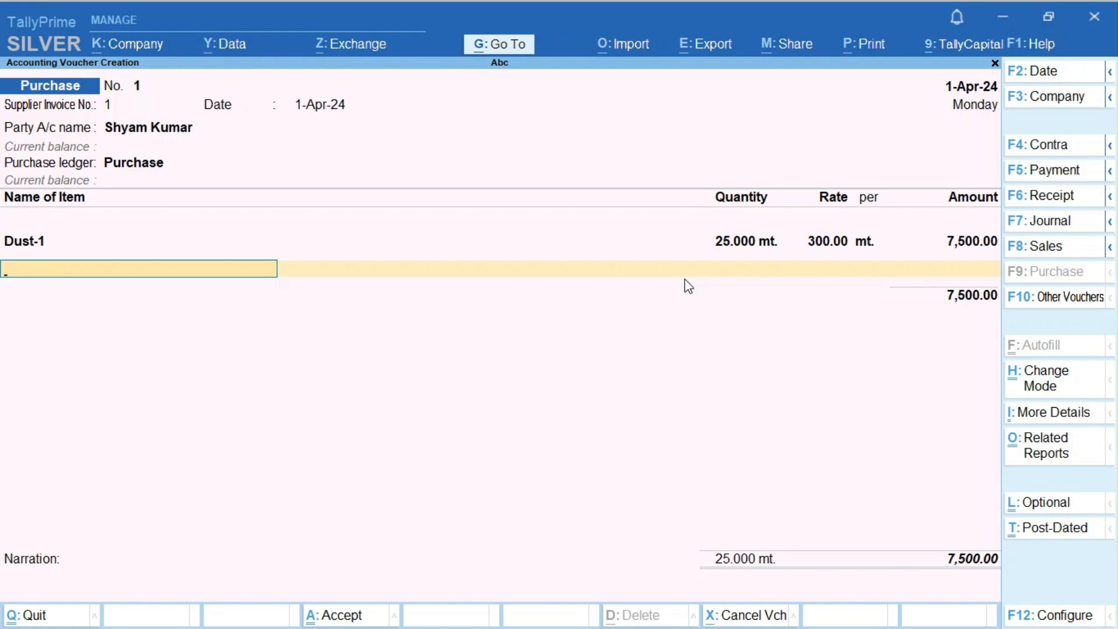
pyautogui.hotkey('alt', 'c')
# Create stock item Dust-3 under Primary with unit mt., GST applicable, and HSN 2517
pyautogui.write('Dust')
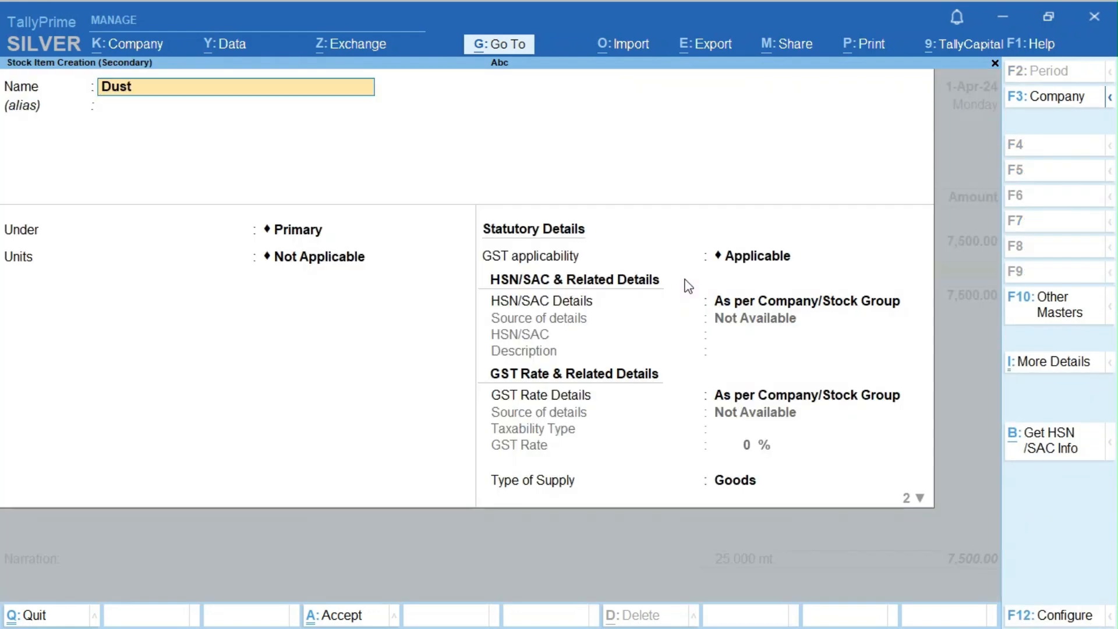
pyautogui.write('-3')
pyautogui.press('Return')
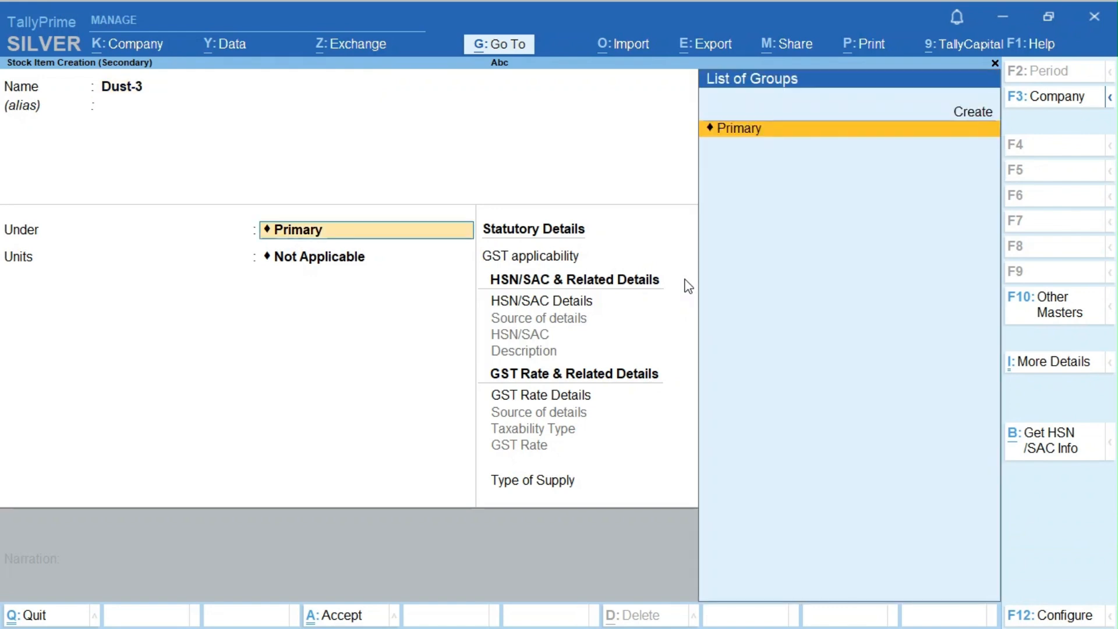
pyautogui.press('Return')
pyautogui.click(687, 285)
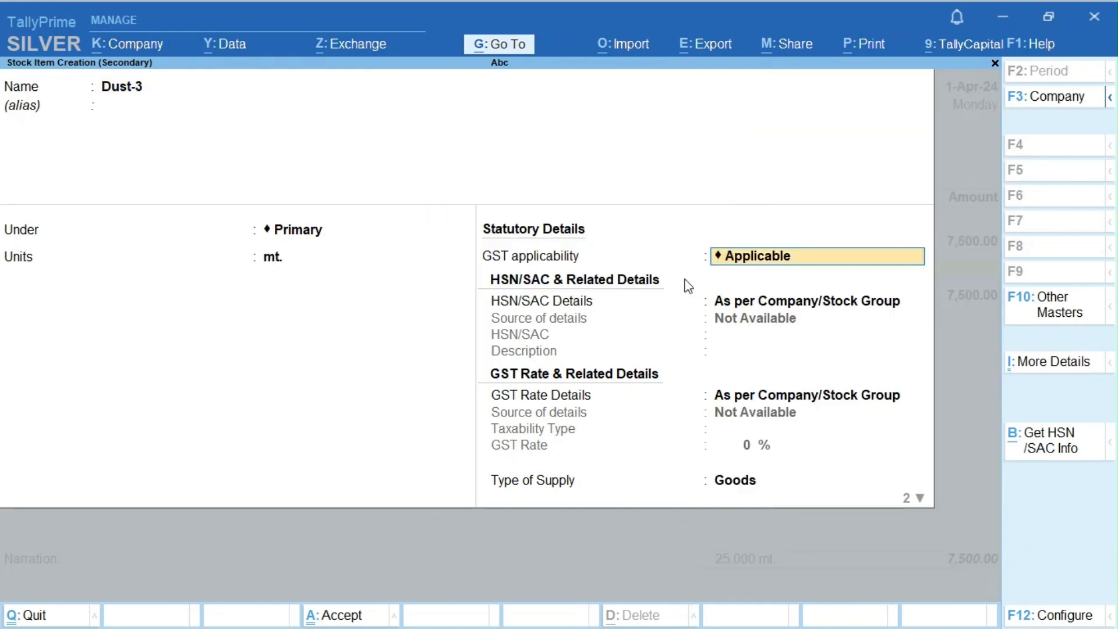
pyautogui.press('Return')
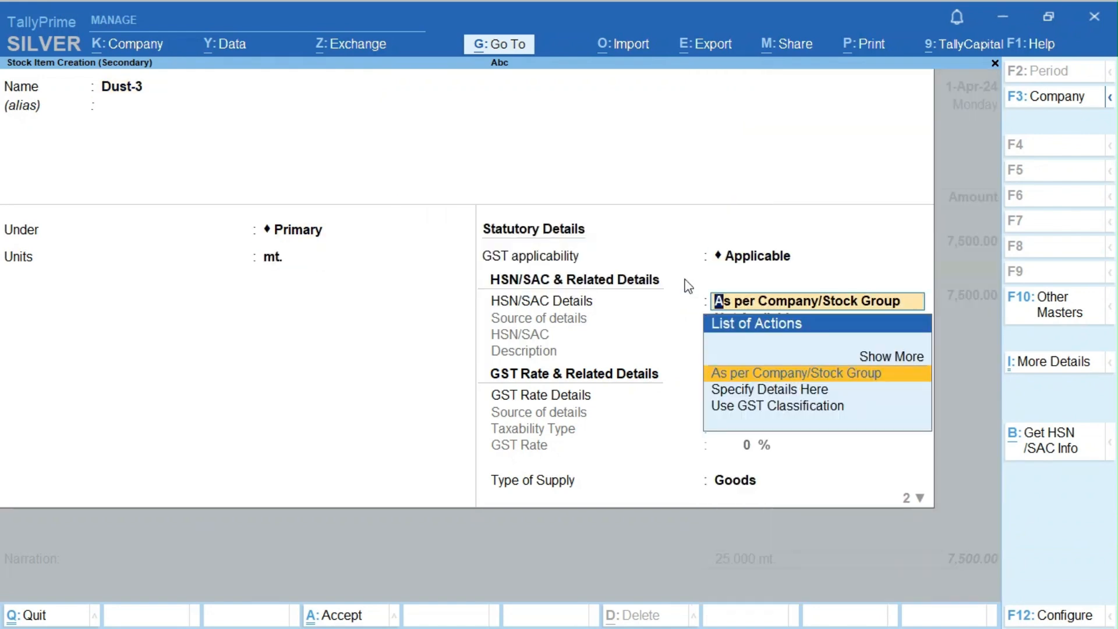
pyautogui.press('Down')
pyautogui.press('Return')
pyautogui.write('2517')
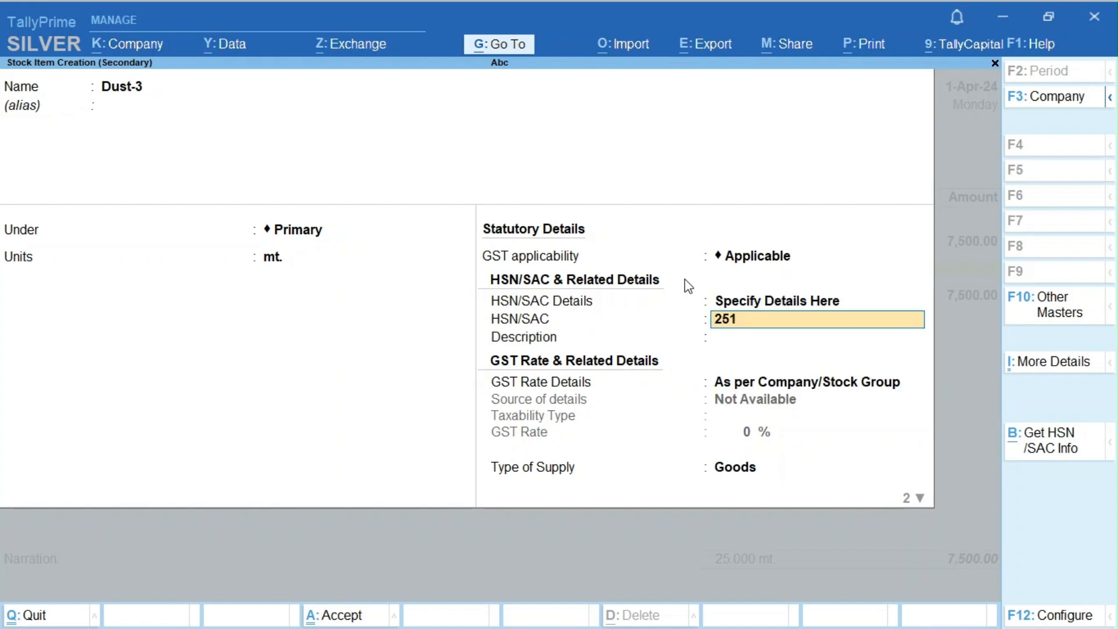
pyautogui.press('Return')
# Give Dust-3 description Stock, Taxable 12% GST on Goods, and enter quantity 25
pyautogui.write('Sgock')
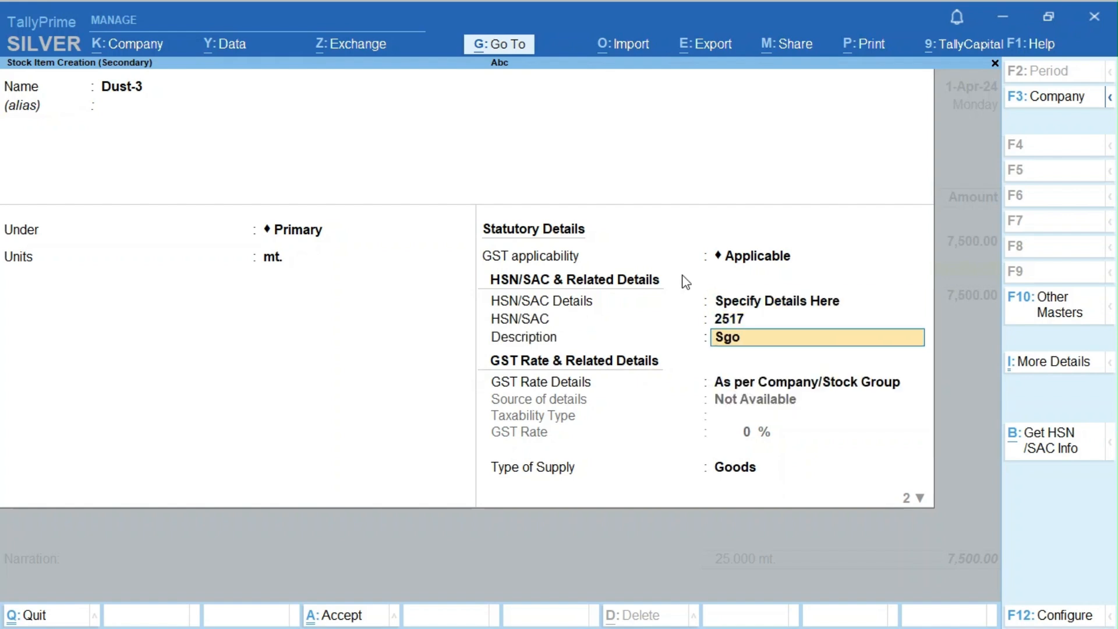
pyautogui.press('BackSpace')
pyautogui.press('BackSpace')
pyautogui.press('BackSpace')
pyautogui.press('BackSpace')
pyautogui.write('tock')
pyautogui.press('Return')
pyautogui.press('Down')
pyautogui.press('Return')
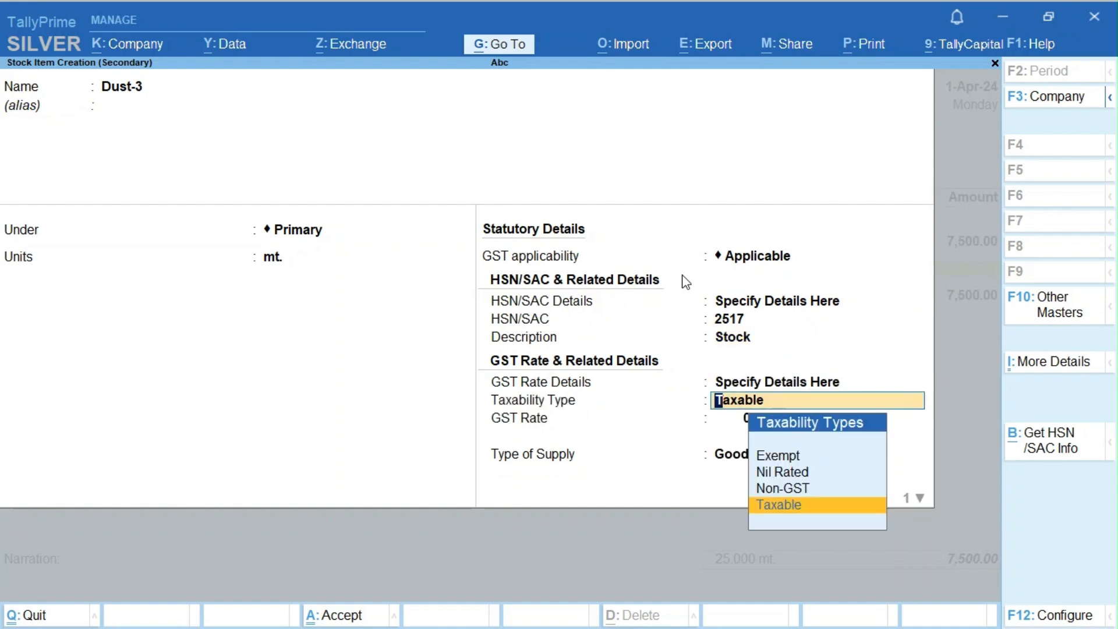
pyautogui.press('Return')
pyautogui.write('12')
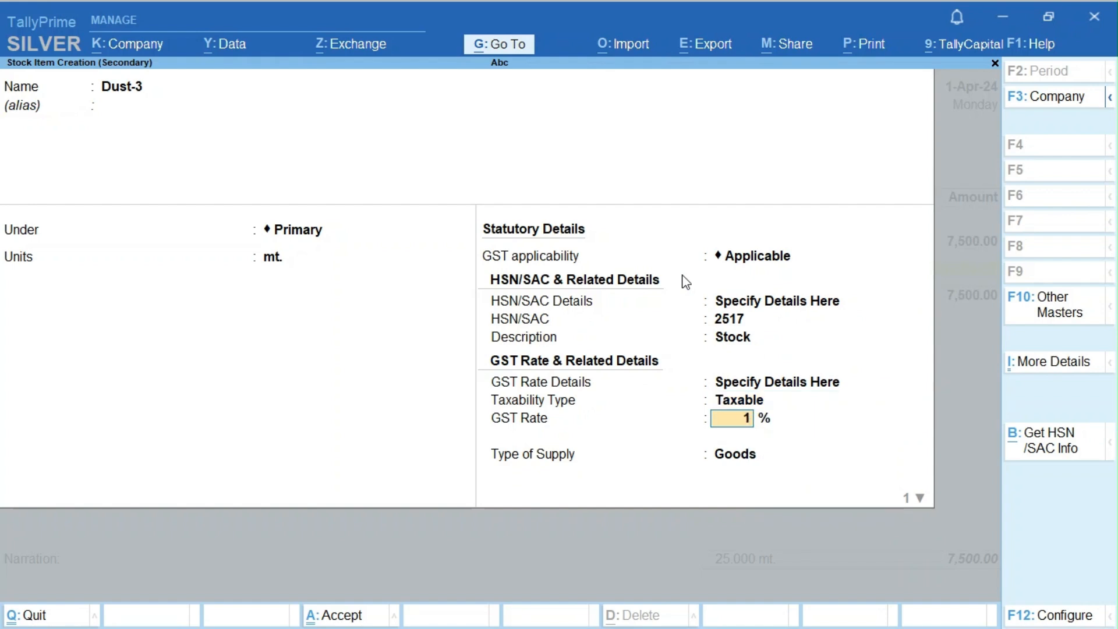
pyautogui.press('Return')
pyautogui.press('Return')
pyautogui.press('Return')
pyautogui.press('Return')
pyautogui.write('25')
pyautogui.press('Return')
# Enter rate 400 for the second item and rename it from Dust-3 to Dust-2
pyautogui.write('400')
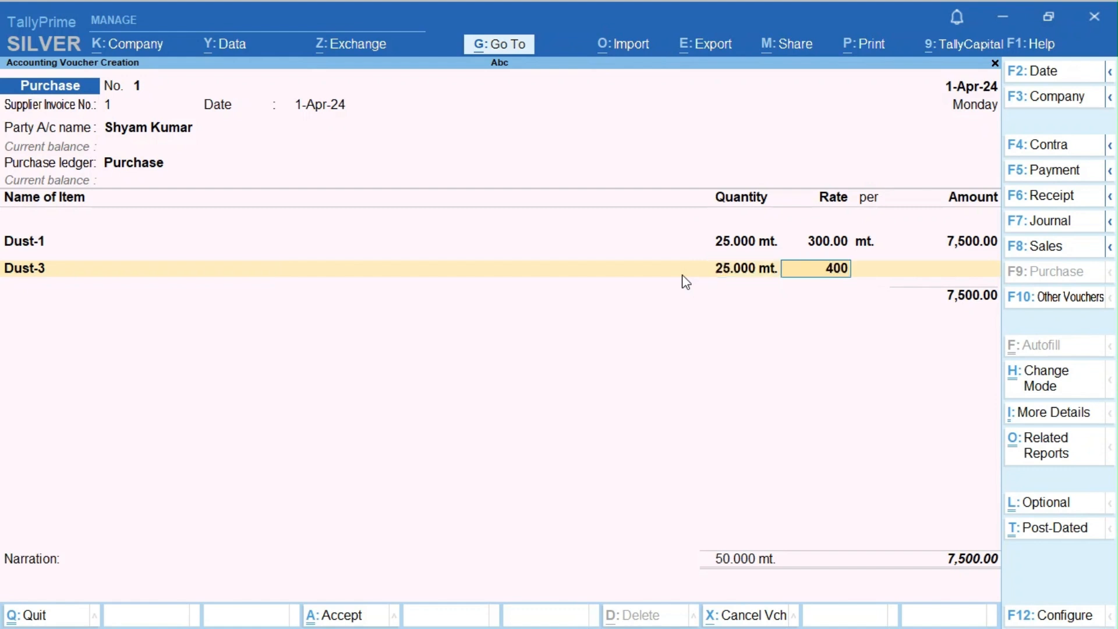
pyautogui.press('Return')
pyautogui.press('Return')
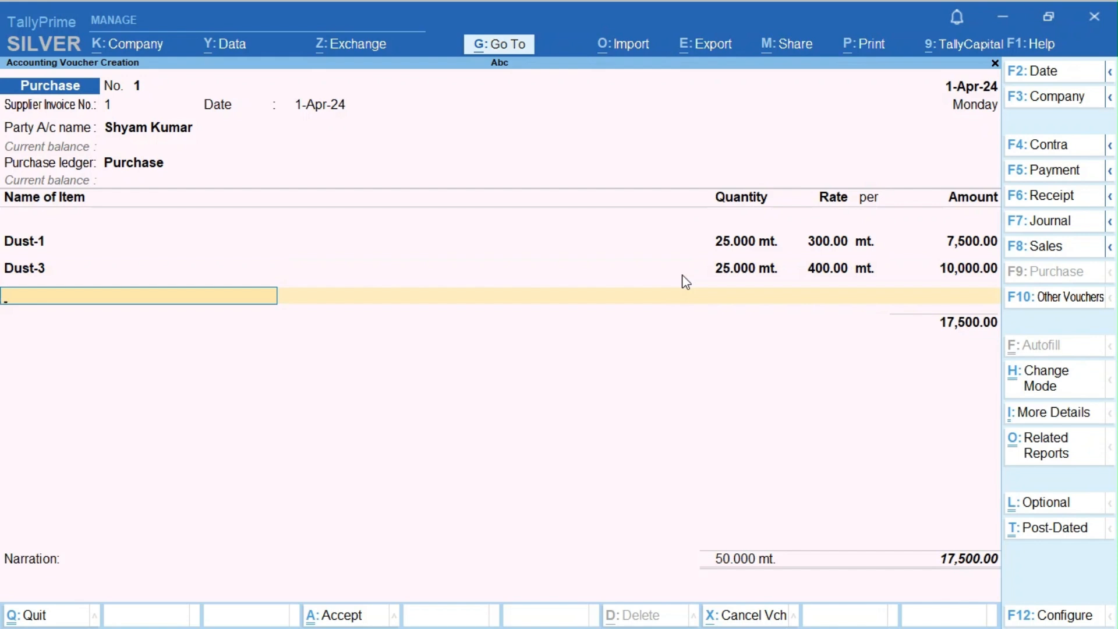
pyautogui.press('BackSpace')
pyautogui.press('BackSpace')
pyautogui.press('BackSpace')
pyautogui.press('BackSpace')
pyautogui.press('BackSpace')
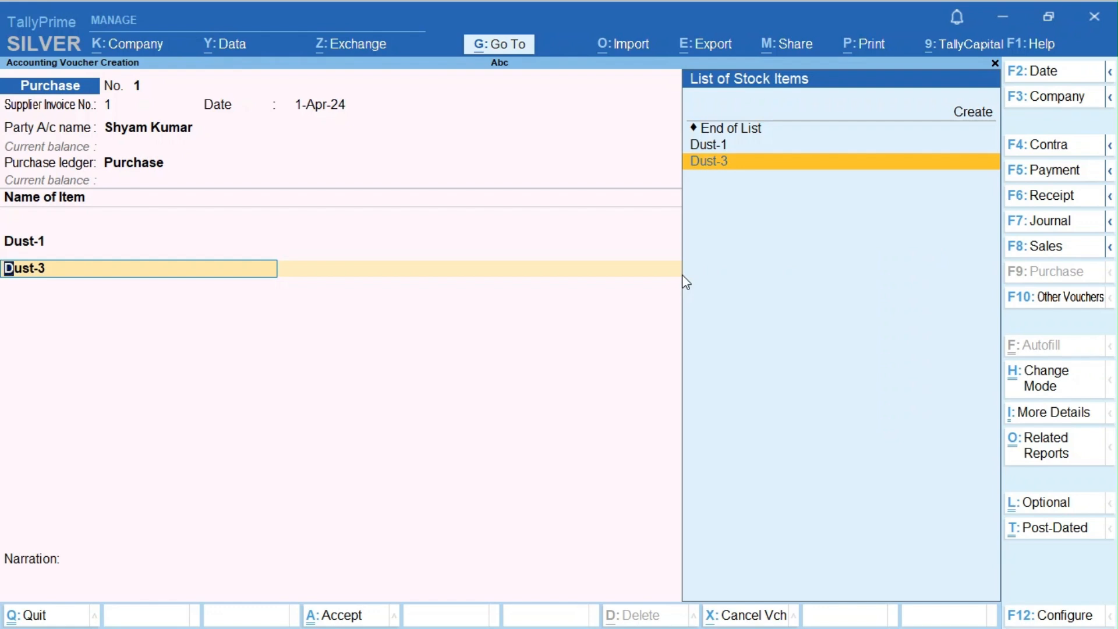
pyautogui.hotkey('ctrl', 'Return')
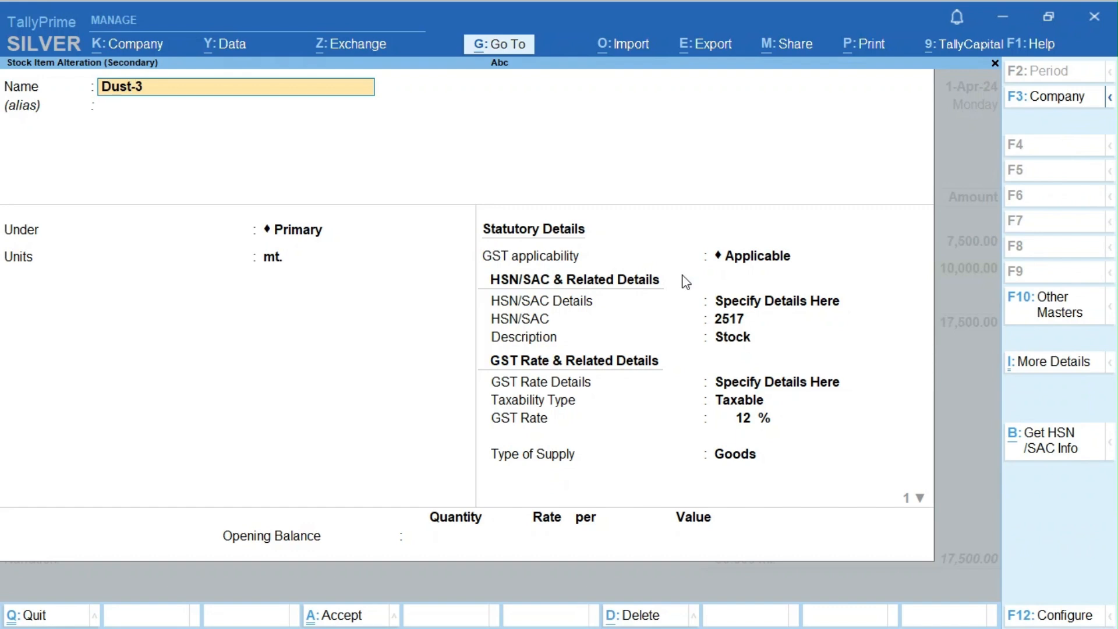
pyautogui.press('BackSpace')
pyautogui.write('2')
pyautogui.press('Return')
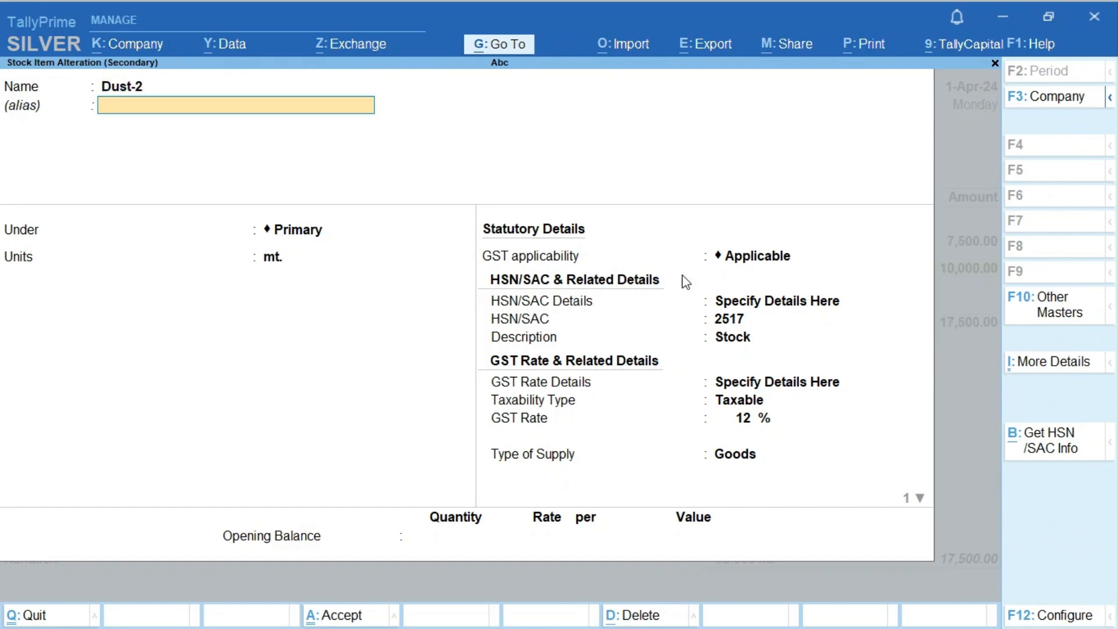
pyautogui.hotkey('ctrl', 'a')
# Re-enter quantity 25 for Dust-2 and move to a new item line
pyautogui.write('25')
pyautogui.press('Return')
pyautogui.press('Return')
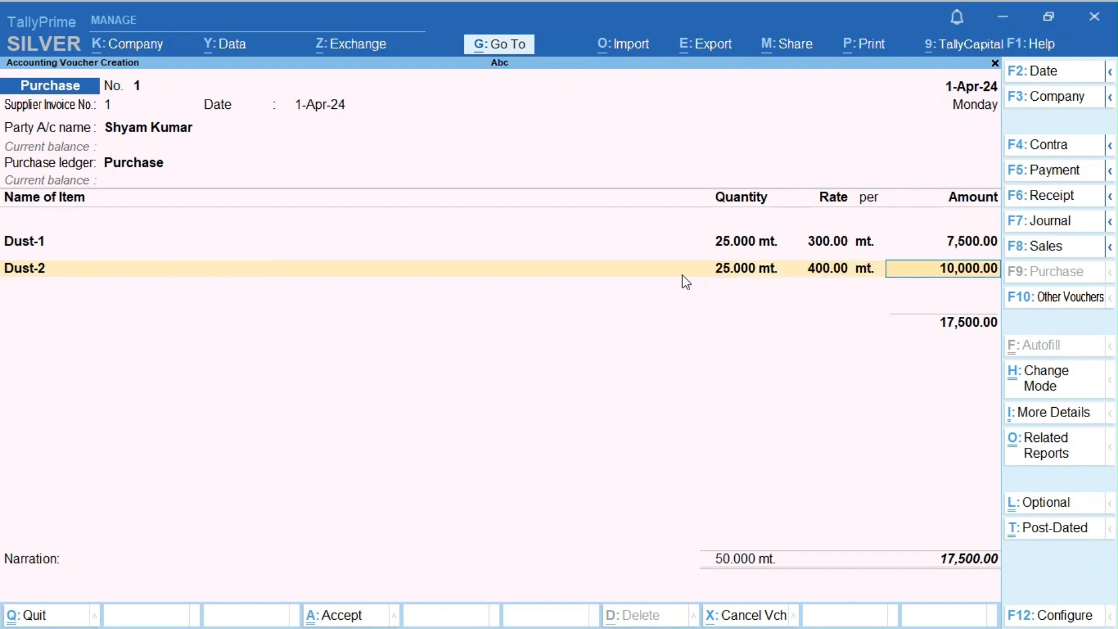
pyautogui.press('Return')
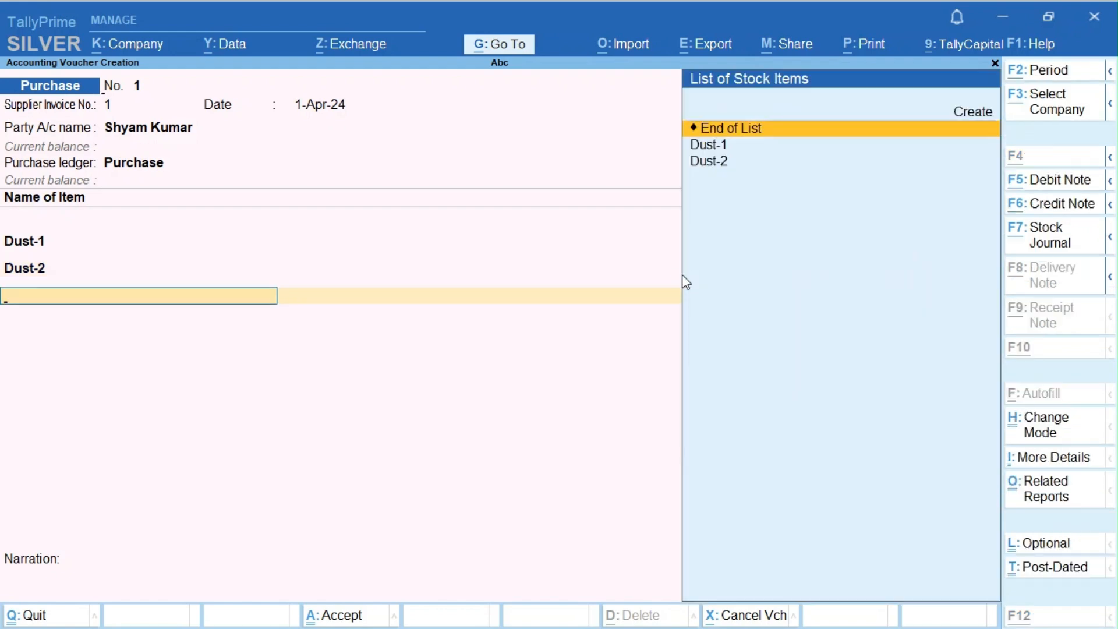
# Create a new stock item Dust-3 under Primary with unit mt
pyautogui.hotkey('alt', 'c')
pyautogui.write('Dust')
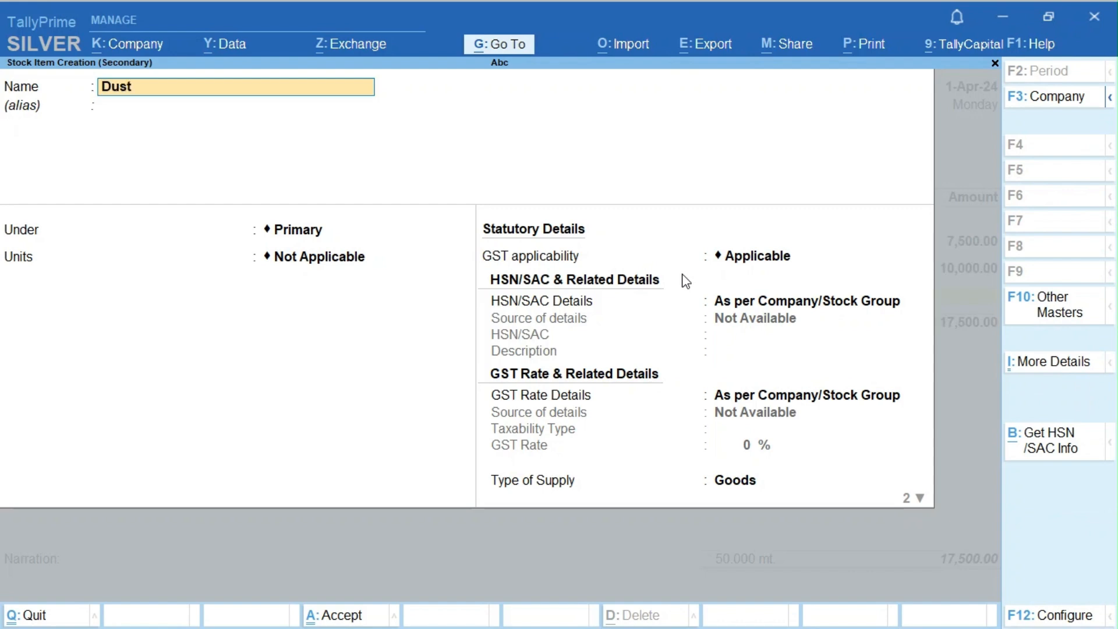
pyautogui.write('3')
pyautogui.press('BackSpace')
pyautogui.write('-3')
pyautogui.press('Return')
pyautogui.press('Return')
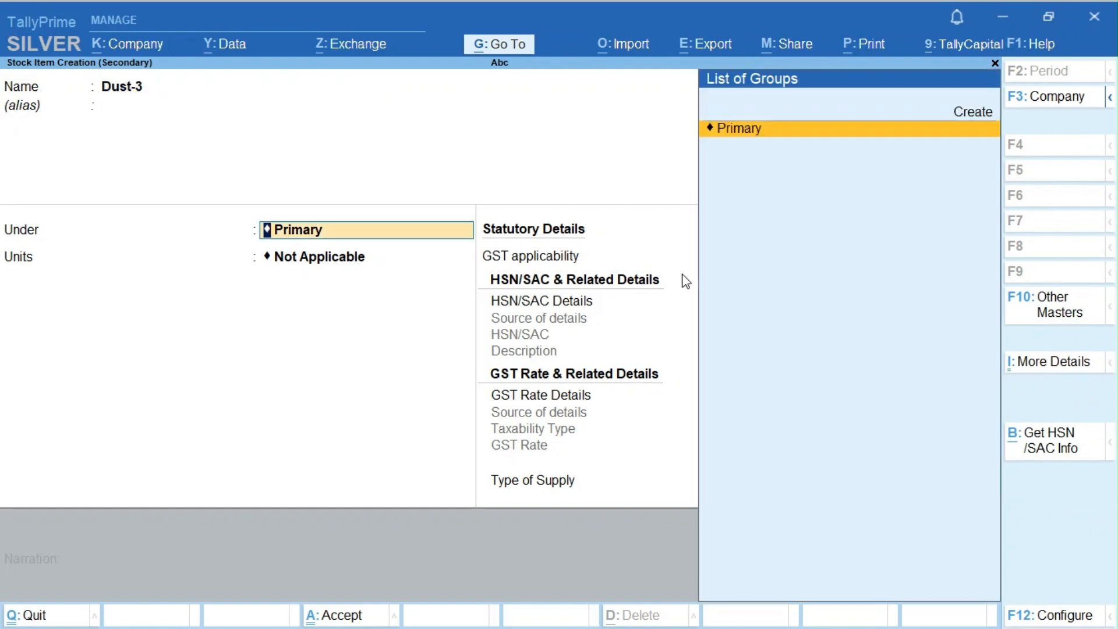
pyautogui.press('Return')
pyautogui.press('Down')
pyautogui.press('Return')
pyautogui.press('Return')
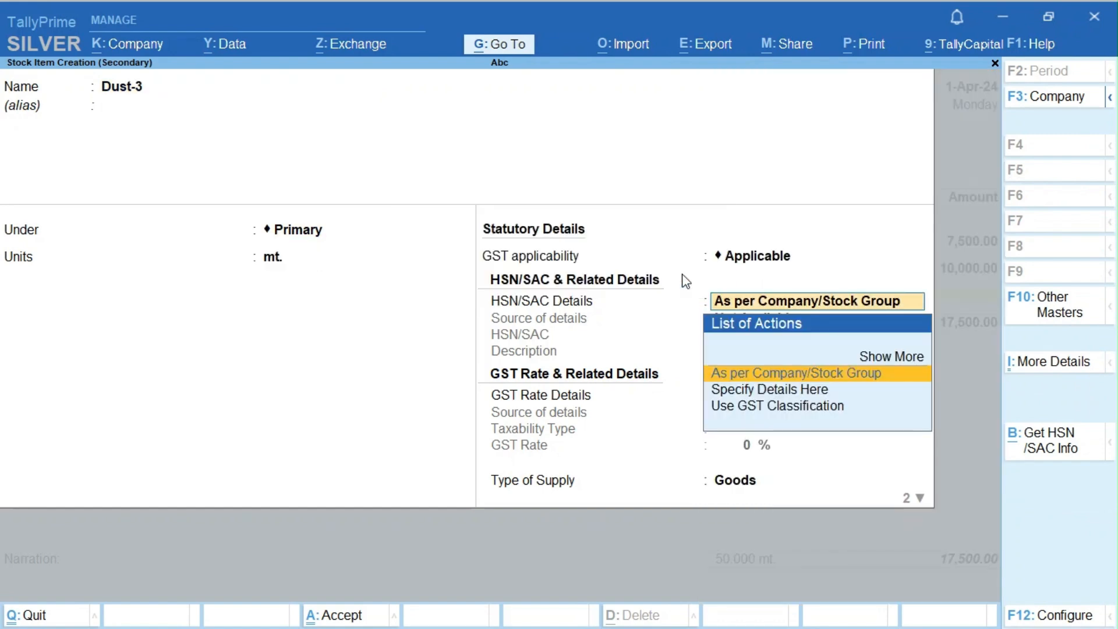
# Give Dust-3 HSN code 2517 with description Stock
pyautogui.press('Down')
pyautogui.press('Return')
pyautogui.write('2517')
pyautogui.press('Return')
pyautogui.write('Stock')
pyautogui.press('Return')
# Set Dust-3 as Taxable at 18% GST for Goods and save it
pyautogui.press('Down')
pyautogui.press('Return')
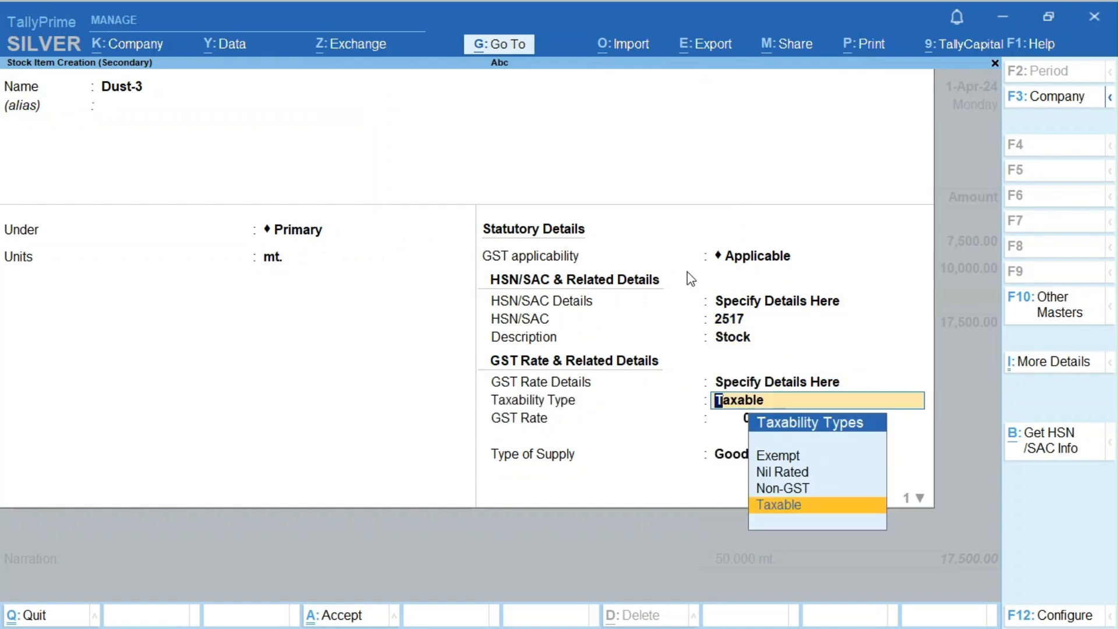
pyautogui.press('Return')
pyautogui.write('18')
pyautogui.press('Return')
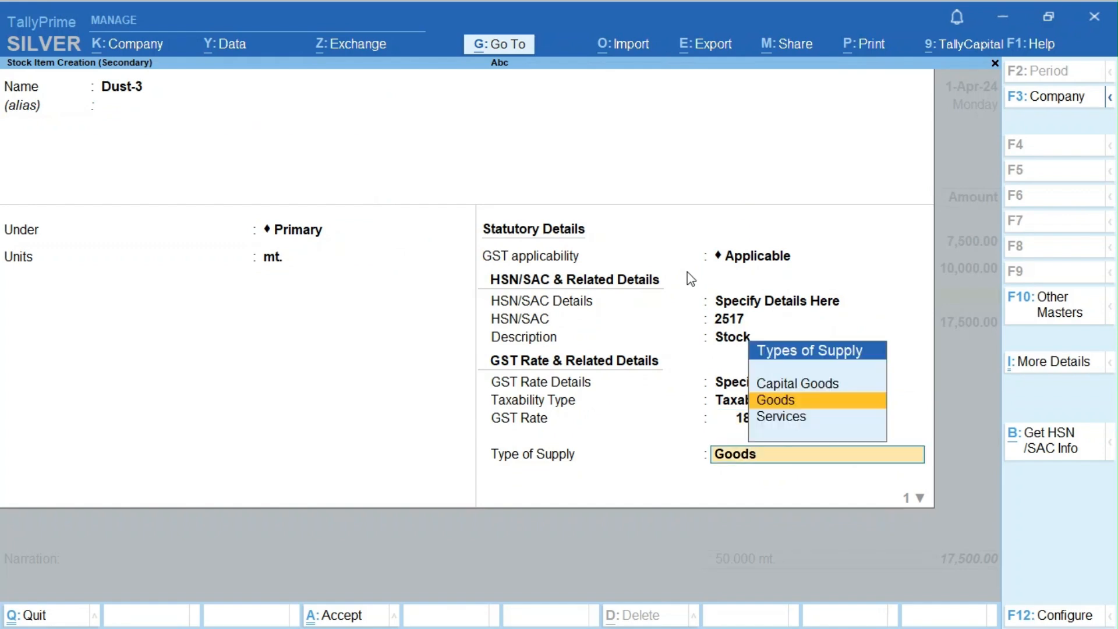
pyautogui.press('Return')
pyautogui.press('Return')
pyautogui.press('Return')
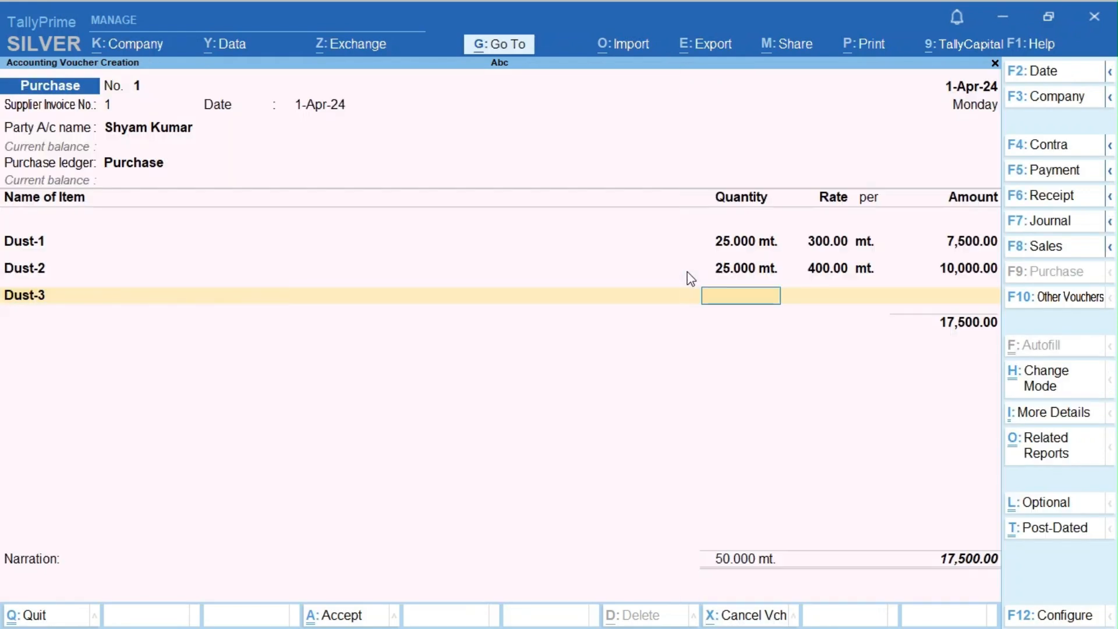
# Enter 25 mt. of Dust-3 at 500 for 12,500.00 and end item entry
pyautogui.write('25')
pyautogui.press('Return')
pyautogui.write('500')
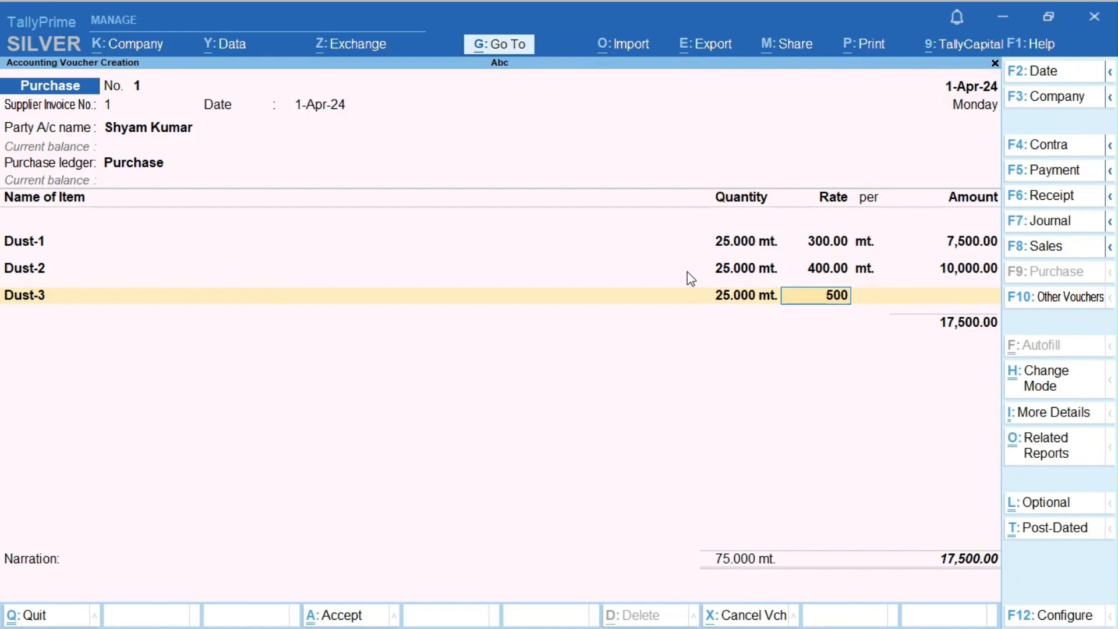
pyautogui.press('Return')
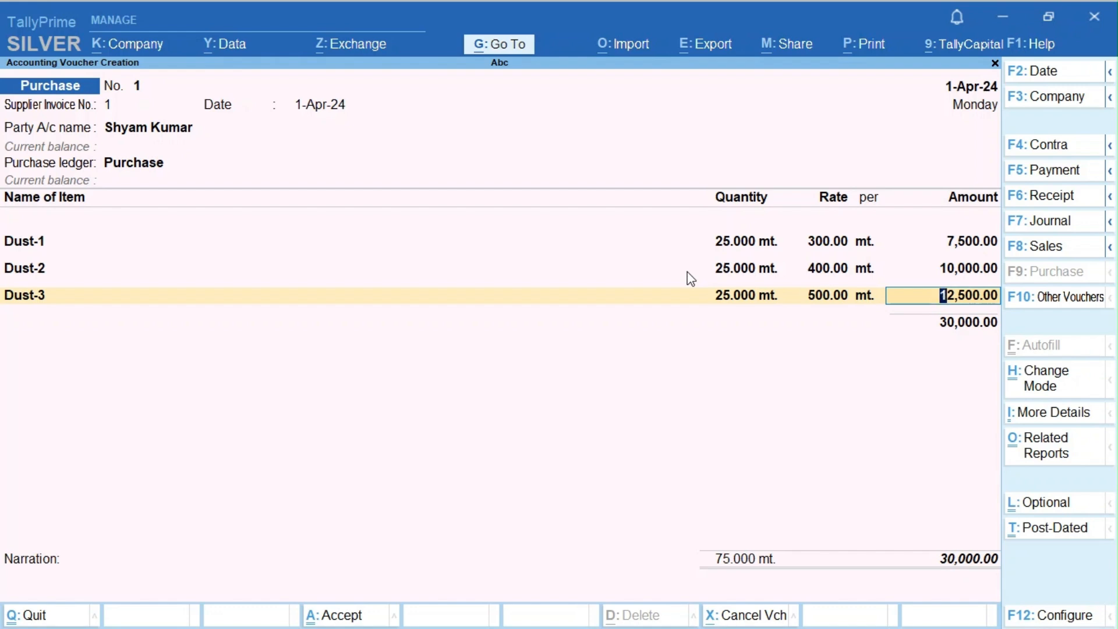
pyautogui.press('Return')
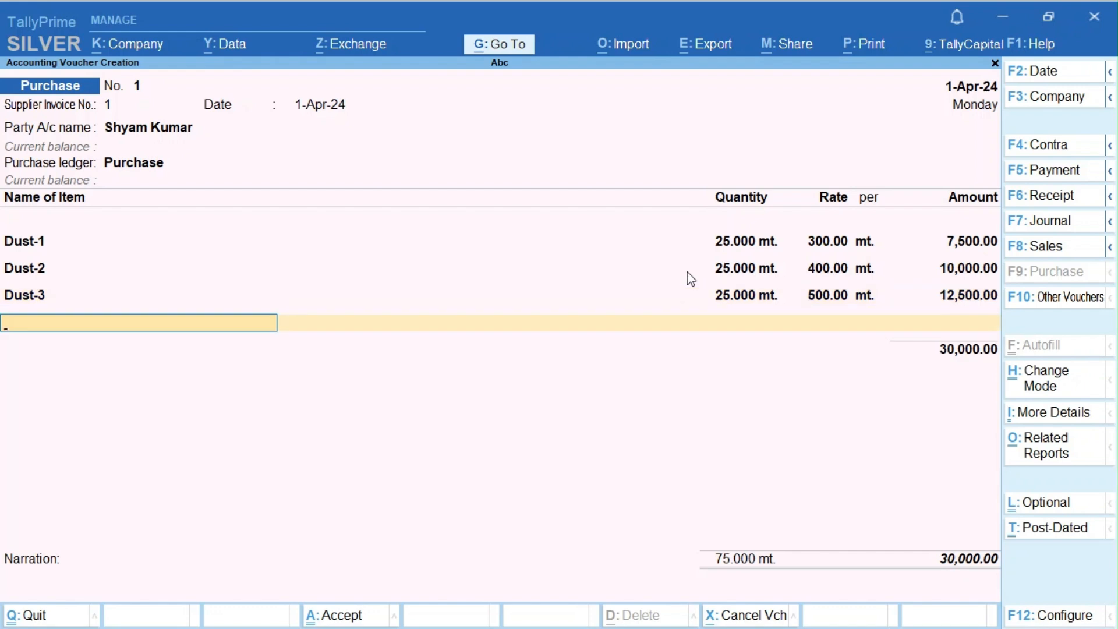
pyautogui.press('Return')
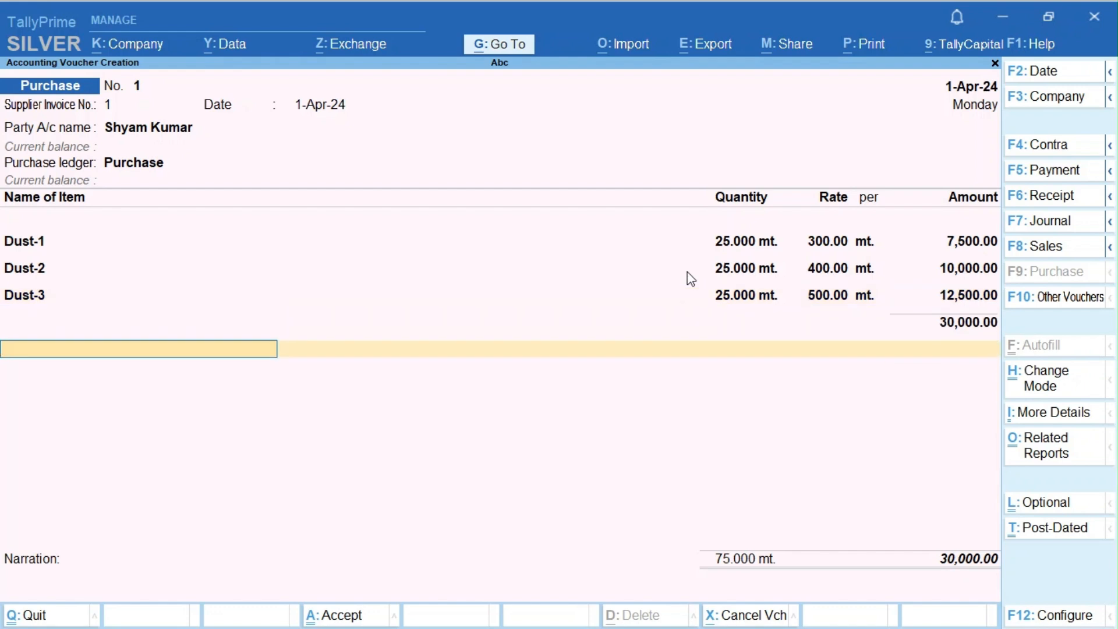
# Create ledger Cgs under Duties & Taxes as GST type CGST, adding 1,912.50
pyautogui.hotkey('alt', 'c')
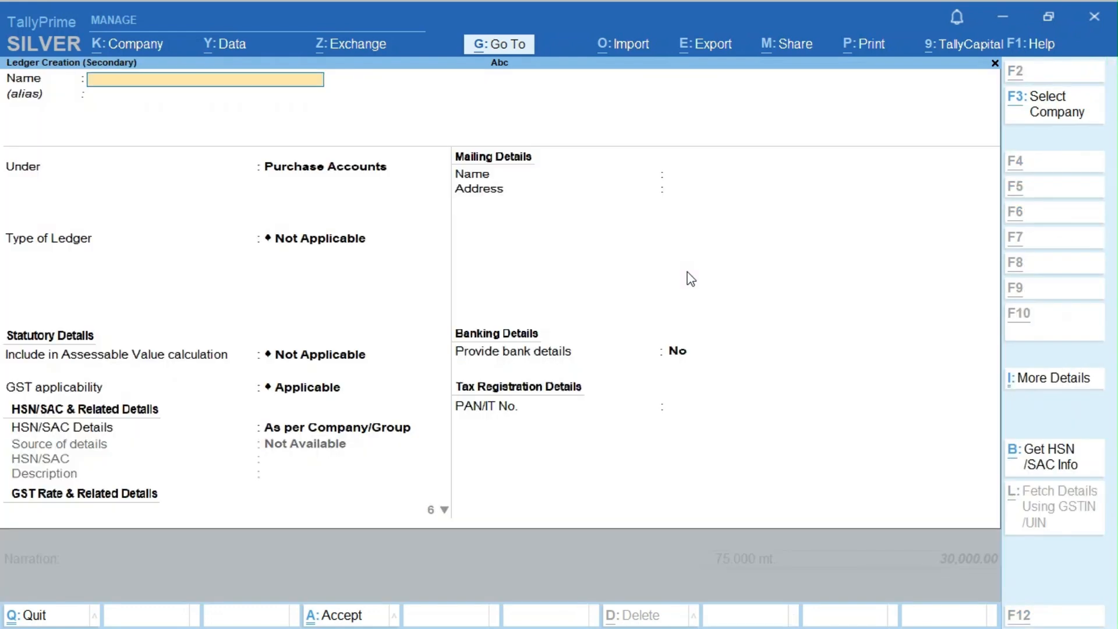
pyautogui.write('Cgs')
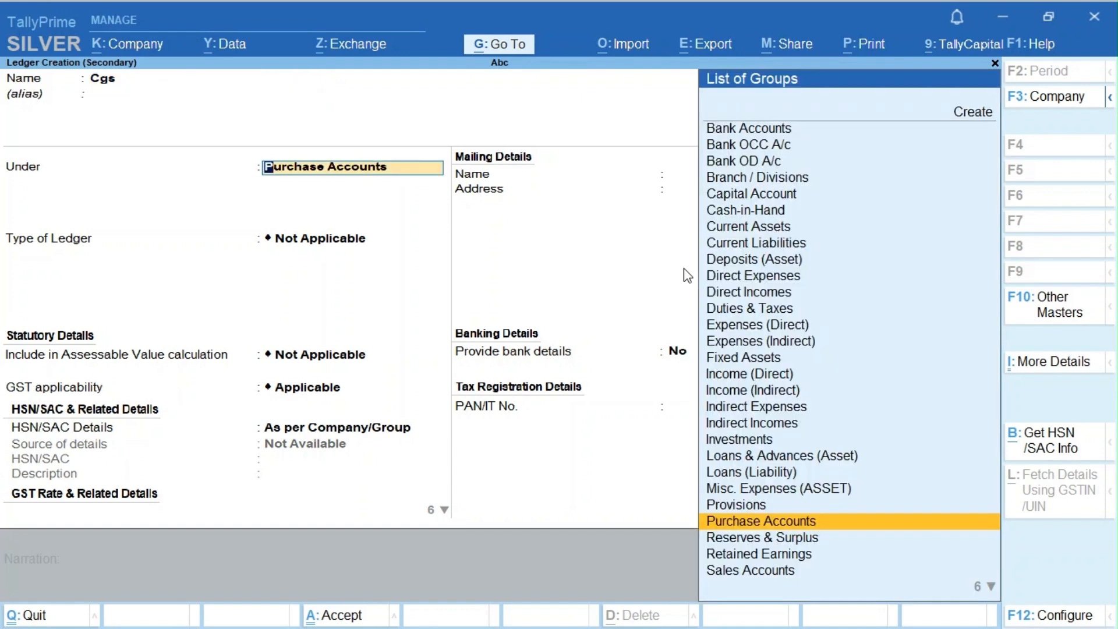
pyautogui.write('Du')
pyautogui.press('Return')
pyautogui.press('Up')
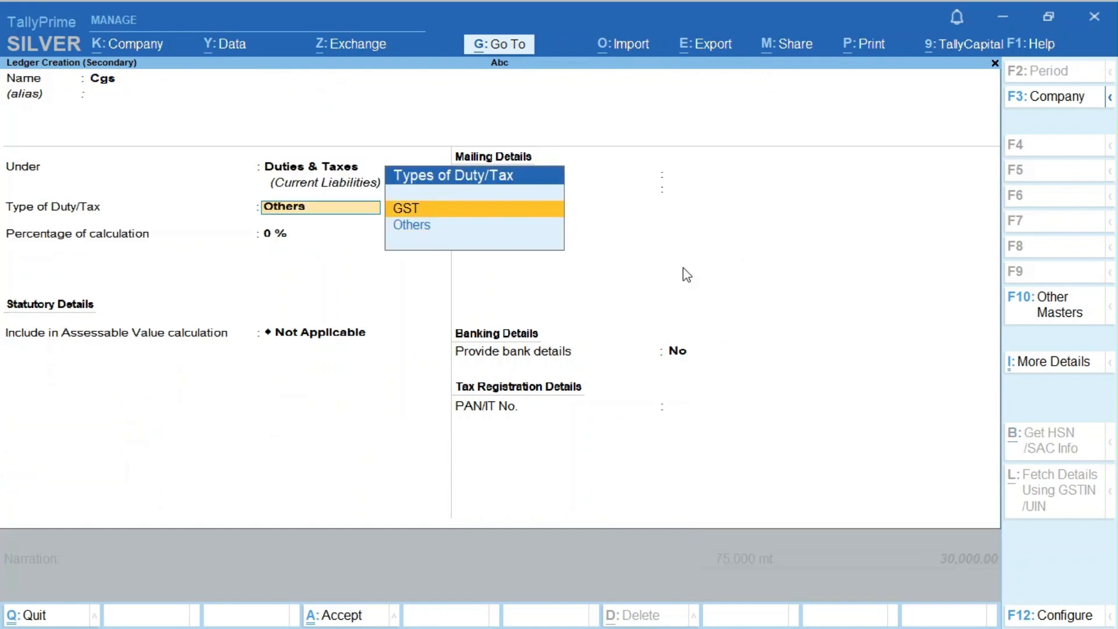
pyautogui.press('Return')
pyautogui.press('Down')
pyautogui.press('Return')
pyautogui.press('Return')
pyautogui.press('Return')
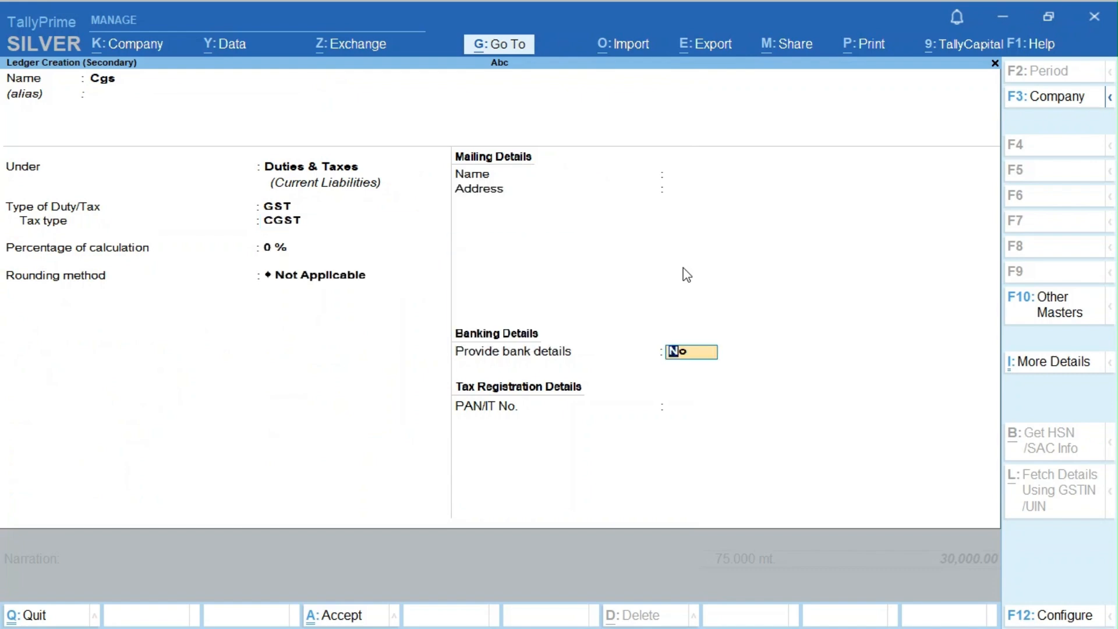
pyautogui.press('Return')
pyautogui.press('Return')
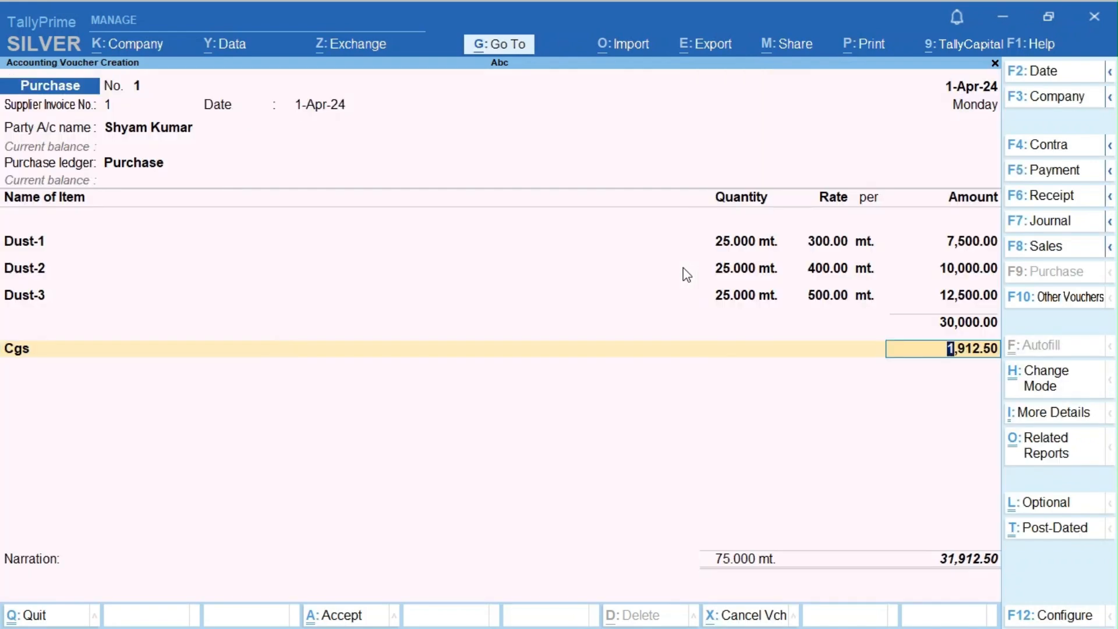
pyautogui.press('Return')
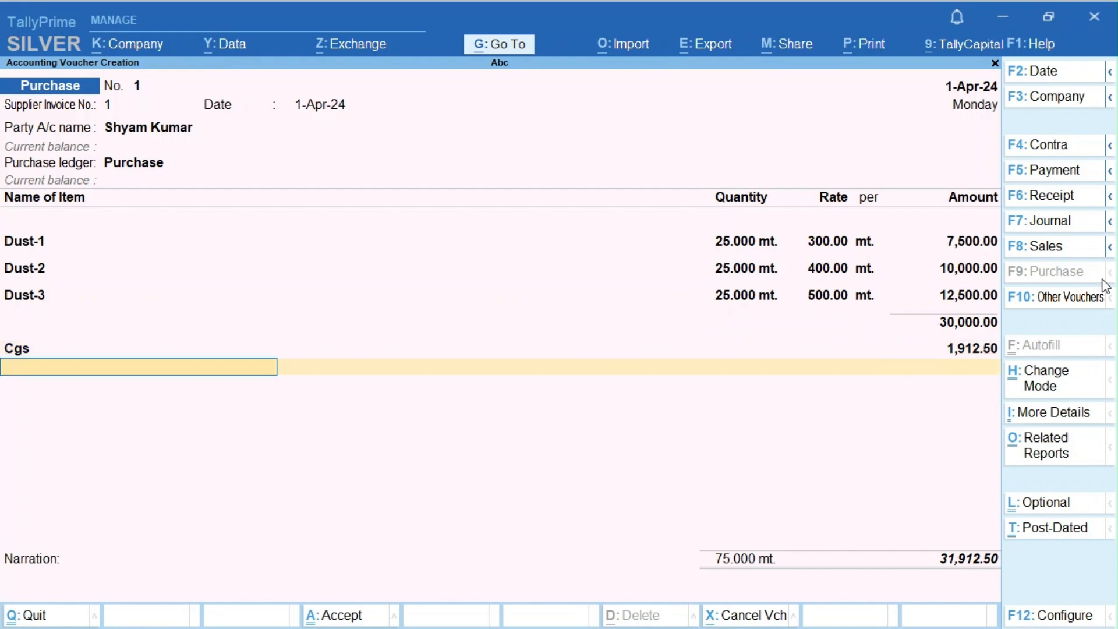
# Create ledger Sgst as GST type SGST/UTGST and add it to the voucher
pyautogui.hotkey('alt', 'c')
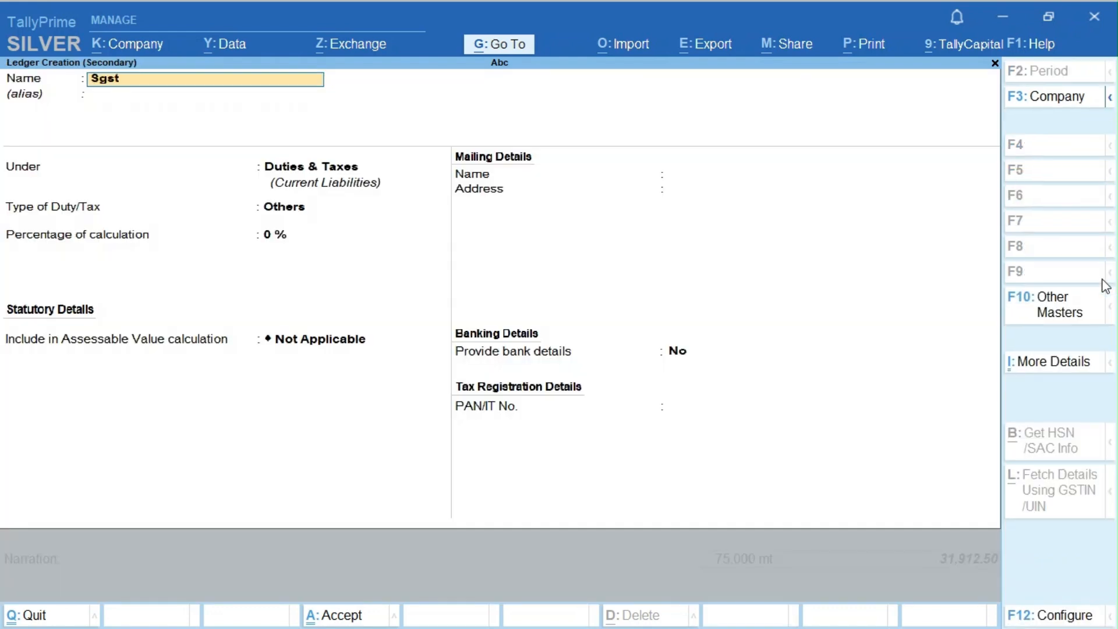
pyautogui.press('Return')
pyautogui.press('Return')
pyautogui.press('Up')
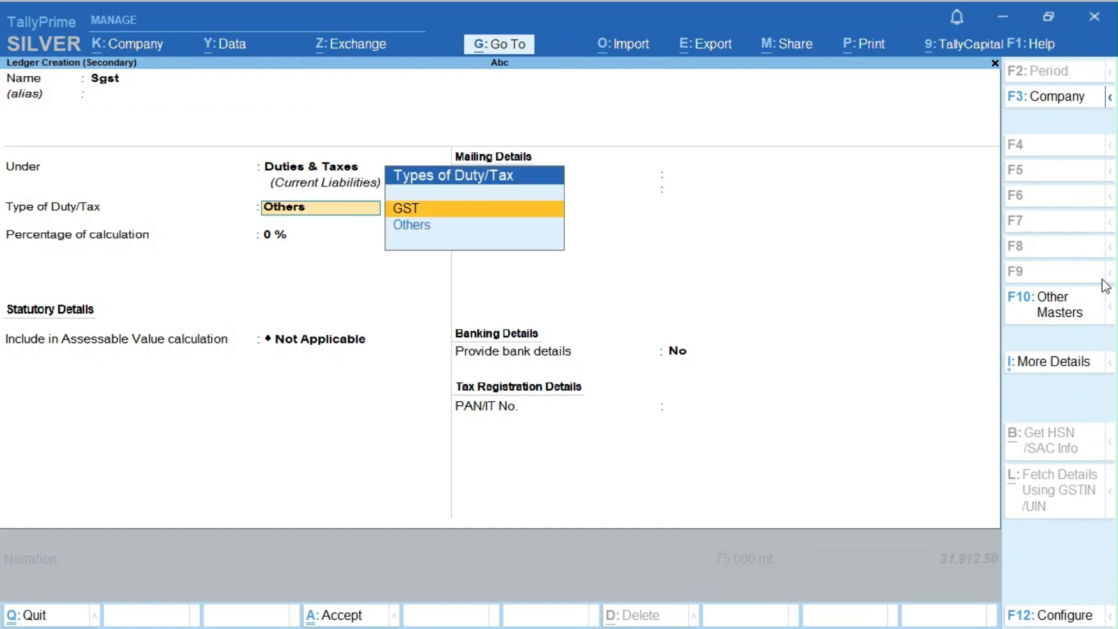
pyautogui.press('Return')
pyautogui.press('Down')
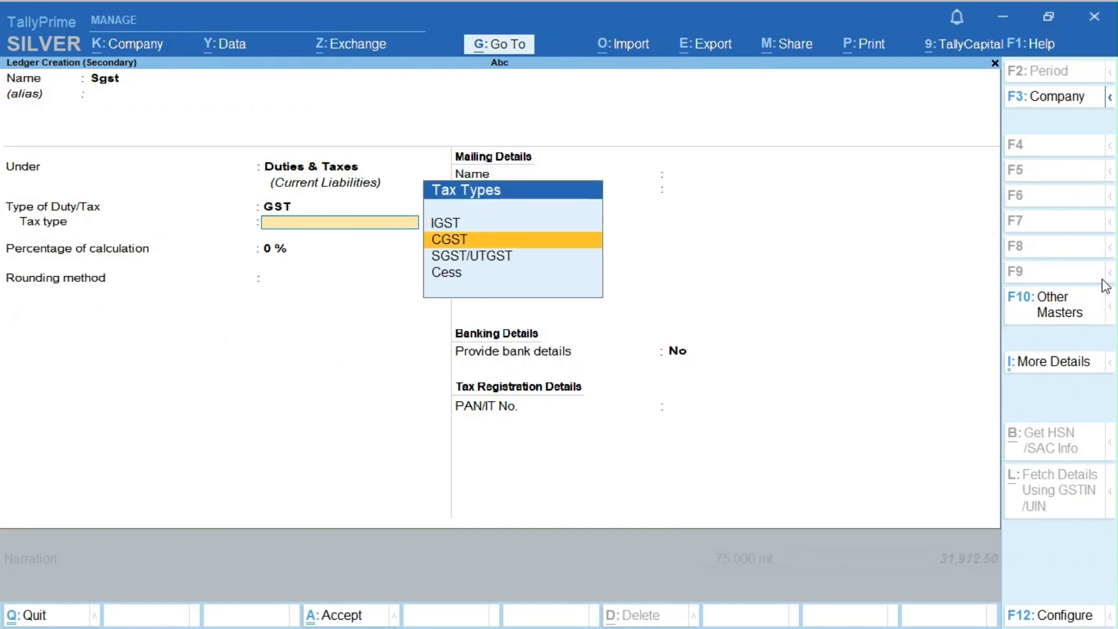
pyautogui.press('Down')
pyautogui.press('Return')
pyautogui.press('Return')
pyautogui.press('Return')
pyautogui.hotkey('ctrl', 'a')
pyautogui.press('Return')
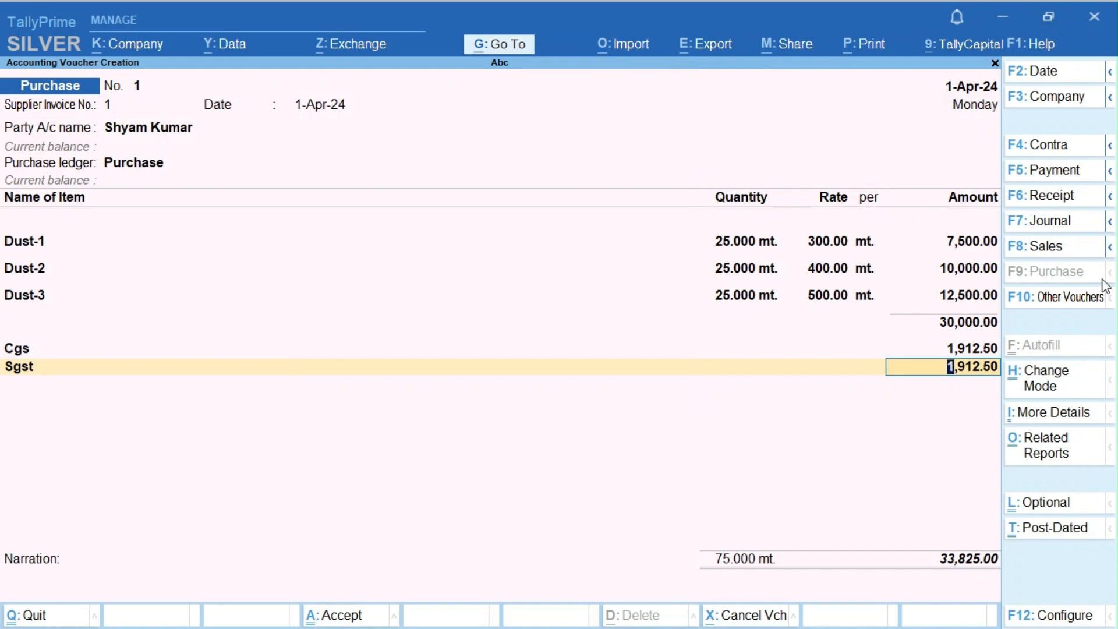
pyautogui.press('alt')
pyautogui.hotkey('alt', 'a')
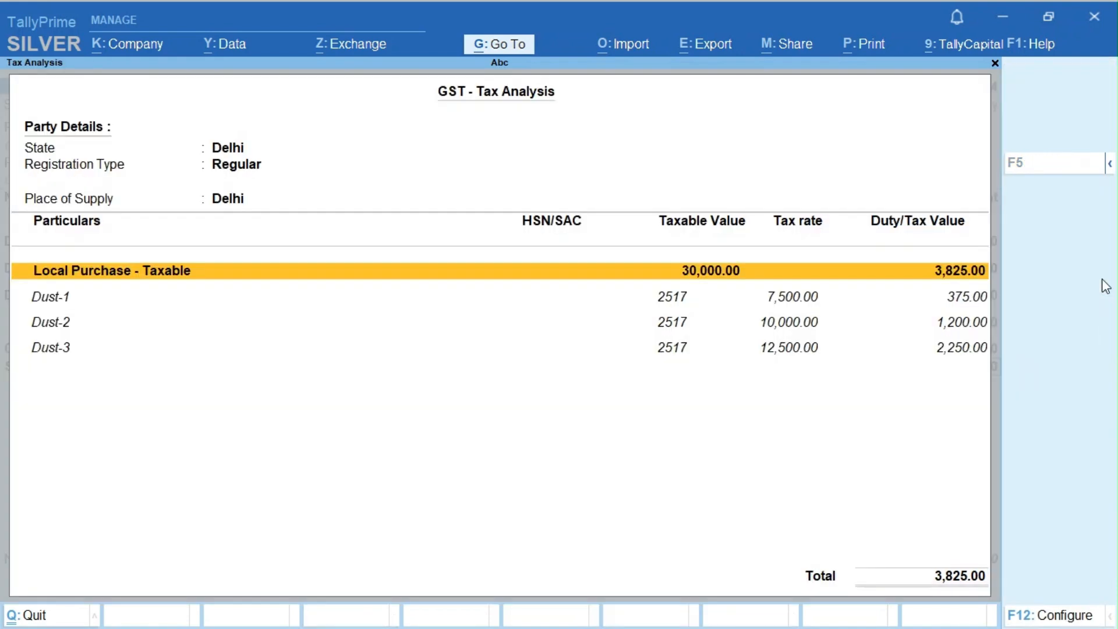
pyautogui.hotkey('alt', 'F5')
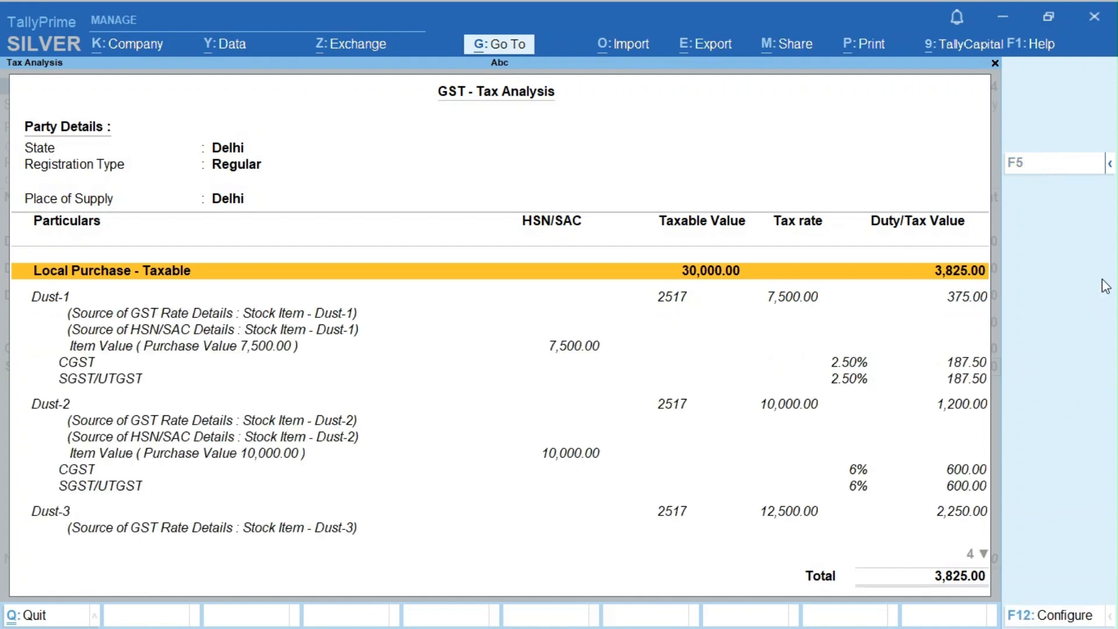
pyautogui.press('Down')
pyautogui.press('Down')
pyautogui.press('Up')
pyautogui.press('Up')
pyautogui.press('Down')
pyautogui.press('Down')
pyautogui.press('Down')
pyautogui.press('Down')
pyautogui.press('Down')
pyautogui.press('Up')
pyautogui.press('Up')
pyautogui.press('Up')
pyautogui.press('Up')
pyautogui.press('Down')
pyautogui.press('Down')
pyautogui.press('Down')
pyautogui.press('Down')
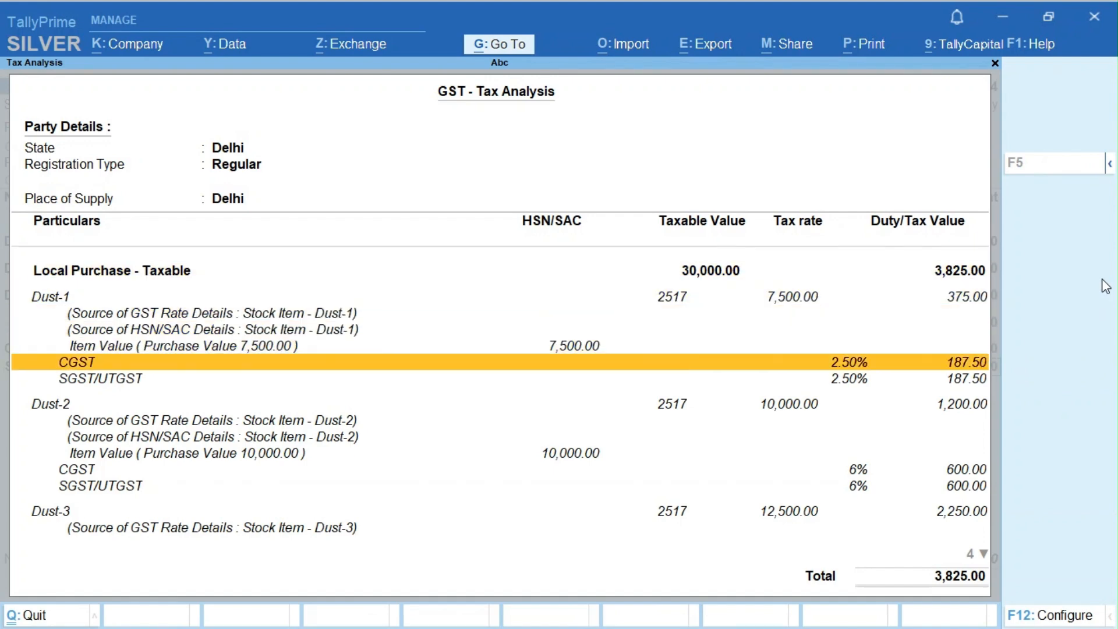
pyautogui.press('Down')
pyautogui.press('Down')
pyautogui.press('Up')
pyautogui.press('Up')
pyautogui.press('Down')
pyautogui.press('Up')
pyautogui.press('Down')
pyautogui.press('Down')
pyautogui.press('Down')
pyautogui.press('Down')
pyautogui.press('Down')
pyautogui.press('Down')
pyautogui.press('Down')
pyautogui.press('Down')
pyautogui.press('Down')
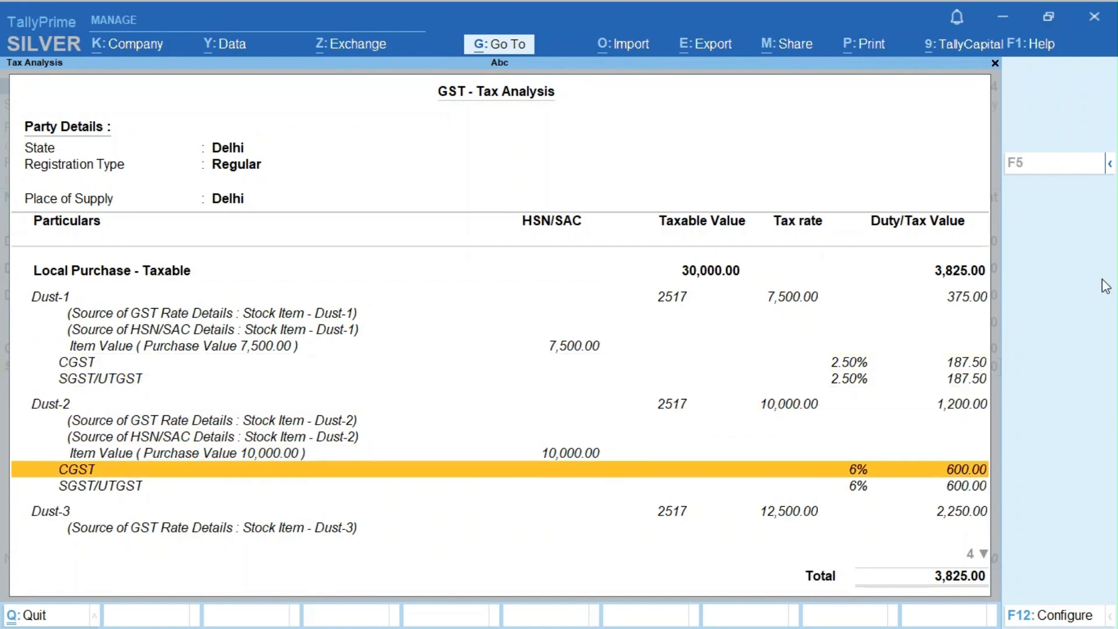
pyautogui.press('Down')
pyautogui.press('Down')
pyautogui.press('Down')
pyautogui.press('Down')
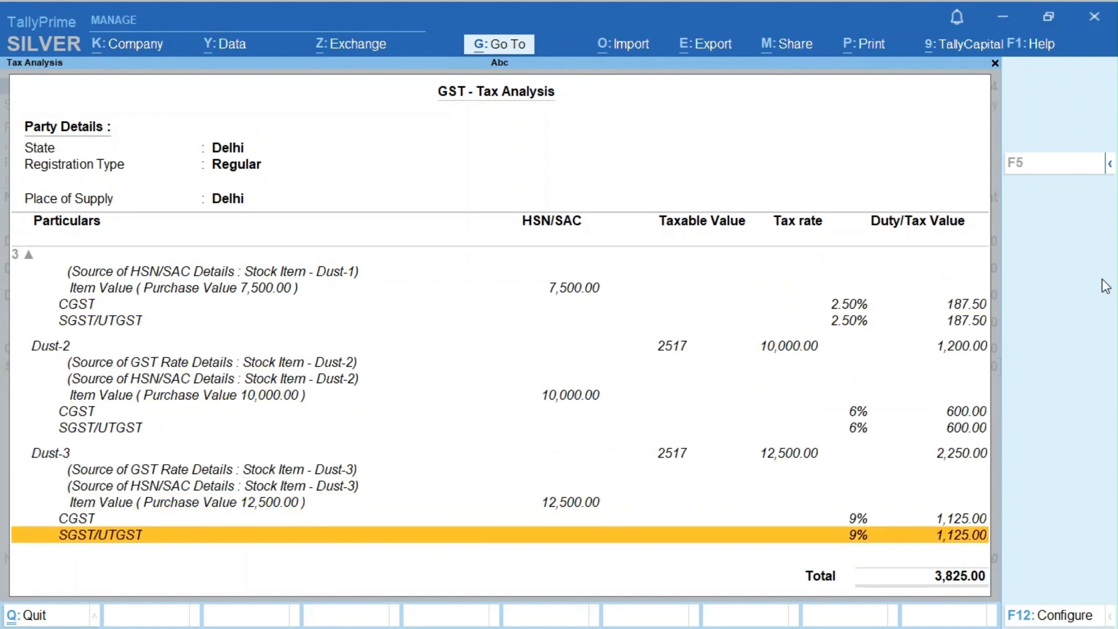
pyautogui.press('Up')
pyautogui.press('Up')
pyautogui.press('pageup')
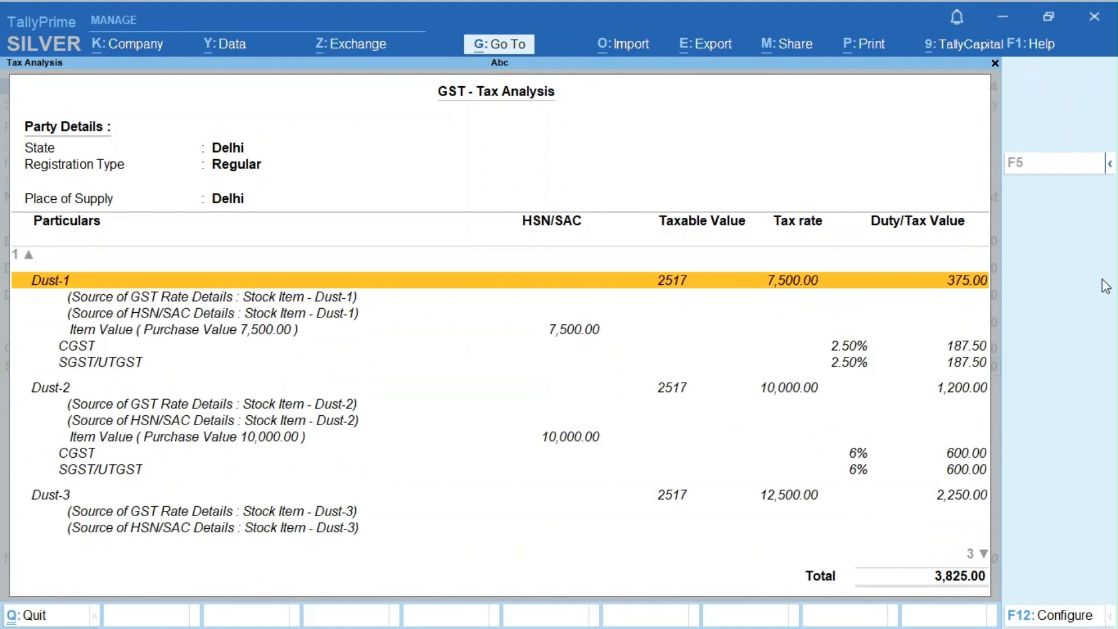
pyautogui.press('Down')
pyautogui.press('Down')
pyautogui.press('Down')
pyautogui.press('Down')
pyautogui.press('Down')
pyautogui.press('Down')
pyautogui.press('Down')
pyautogui.press('Down')
pyautogui.press('Down')
pyautogui.press('Down')
pyautogui.press('Down')
pyautogui.press('Down')
pyautogui.press('Down')
pyautogui.press('Down')
pyautogui.press('Down')
pyautogui.press('Down')
pyautogui.press('Down')
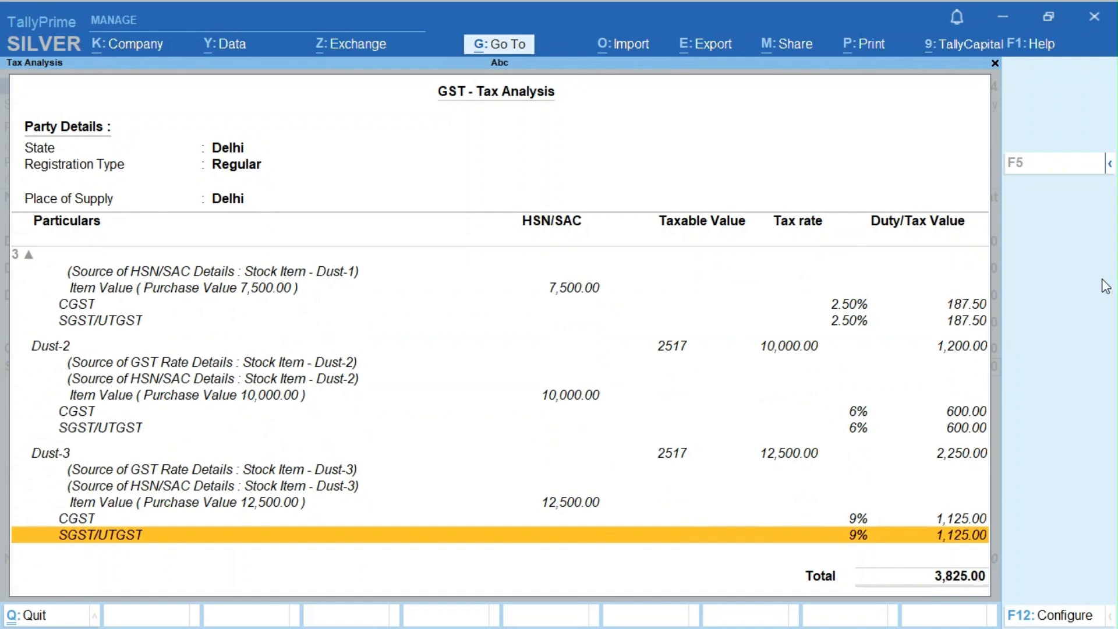
pyautogui.press('Escape')
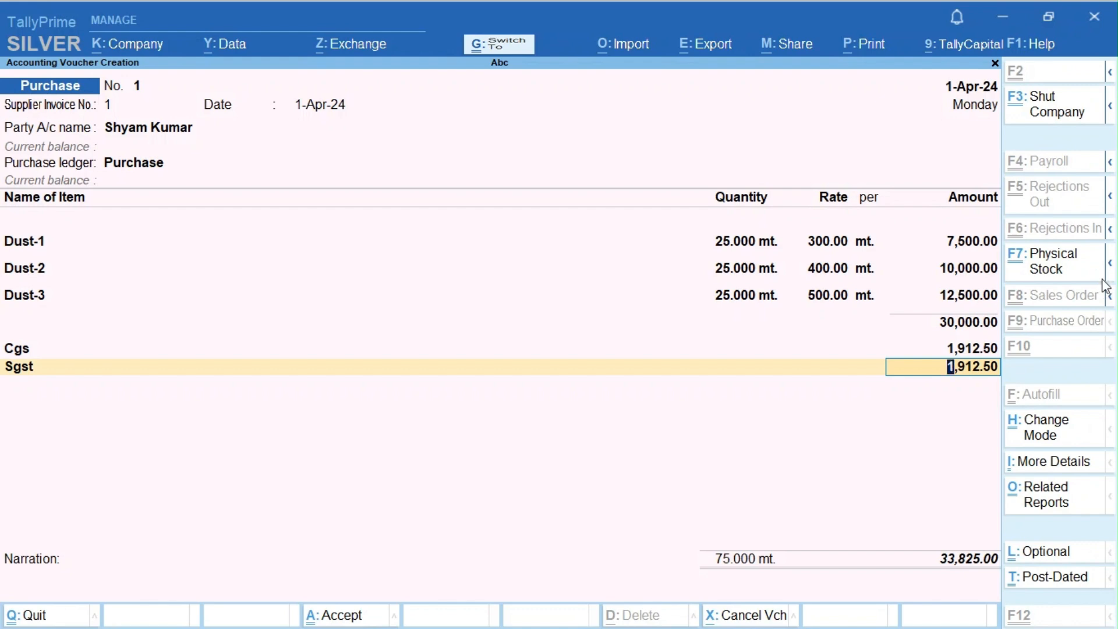
# Save purchase voucher No. 1 and quit back to the main menu
pyautogui.hotkey('ctrl', 'a')
pyautogui.press('Escape')
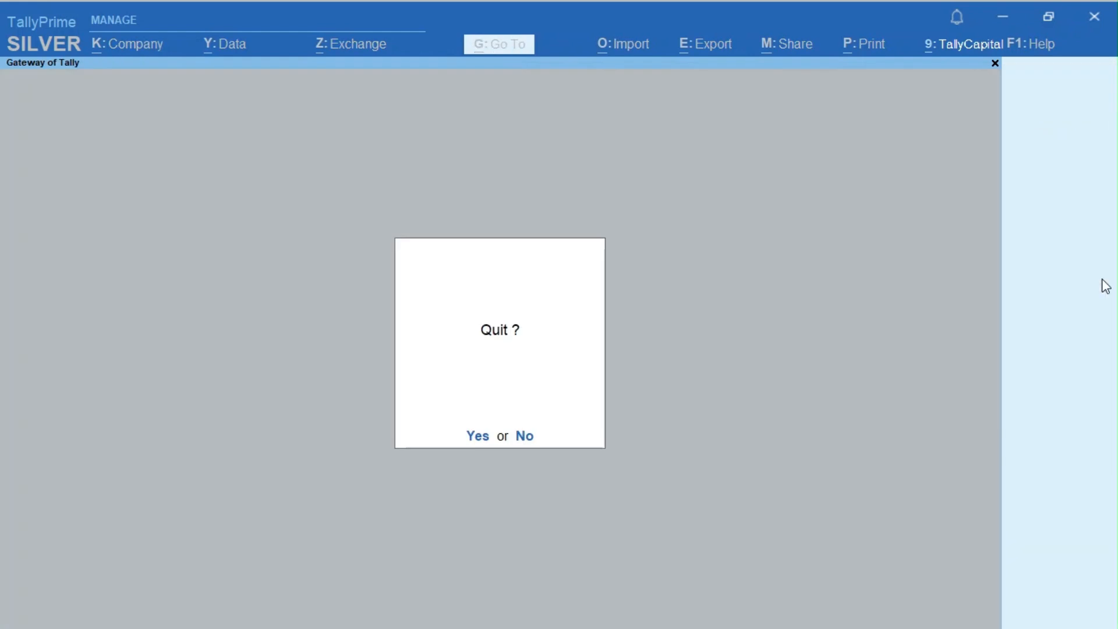
pyautogui.press('y')
# Open the saved purchase voucher from the Day Book and bring up its print options
pyautogui.press('Escape')
pyautogui.press('n')
pyautogui.press('d')
pyautogui.press('d')
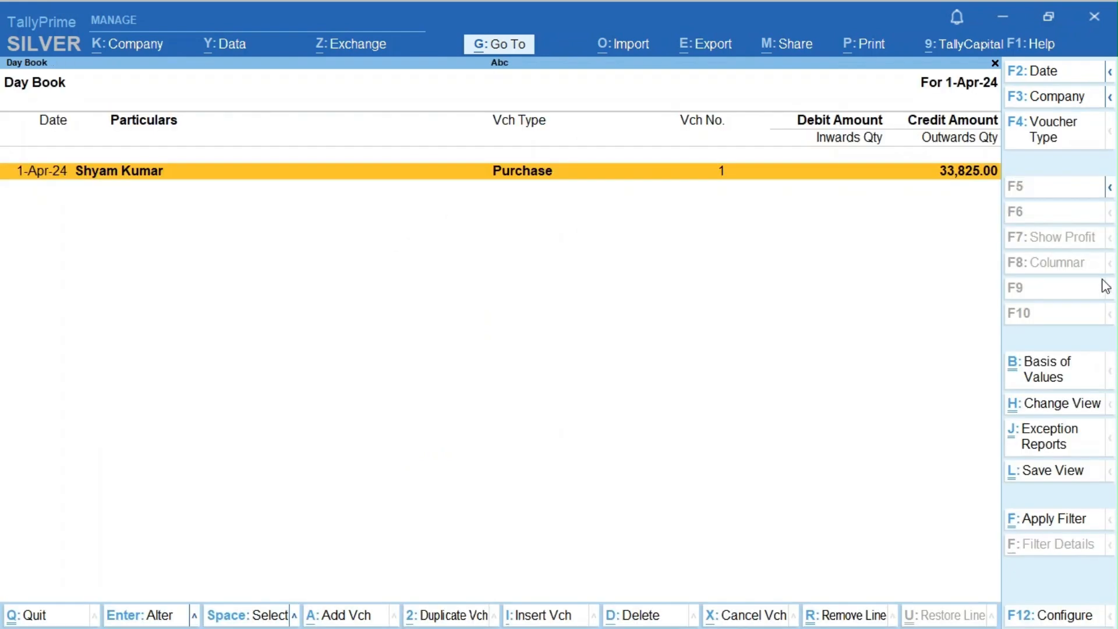
pyautogui.press('Return')
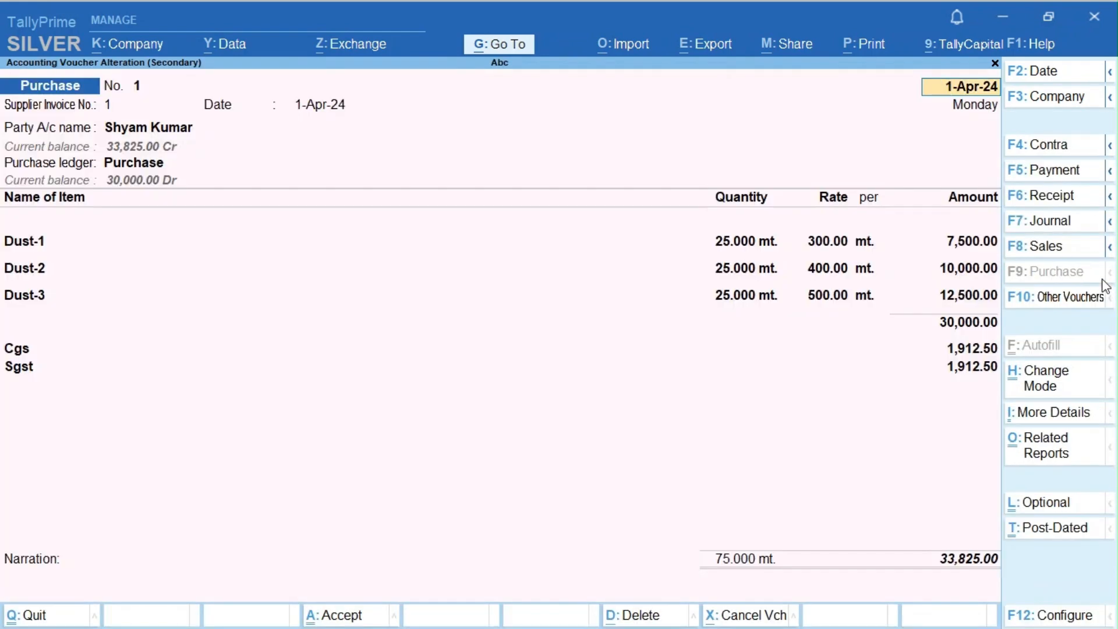
pyautogui.hotkey('alt', 'p')
# Preview the invoice zoomed in and review the Dust items, Cgs/Sgst charges and ₹33,825.00 total
pyautogui.press('i')
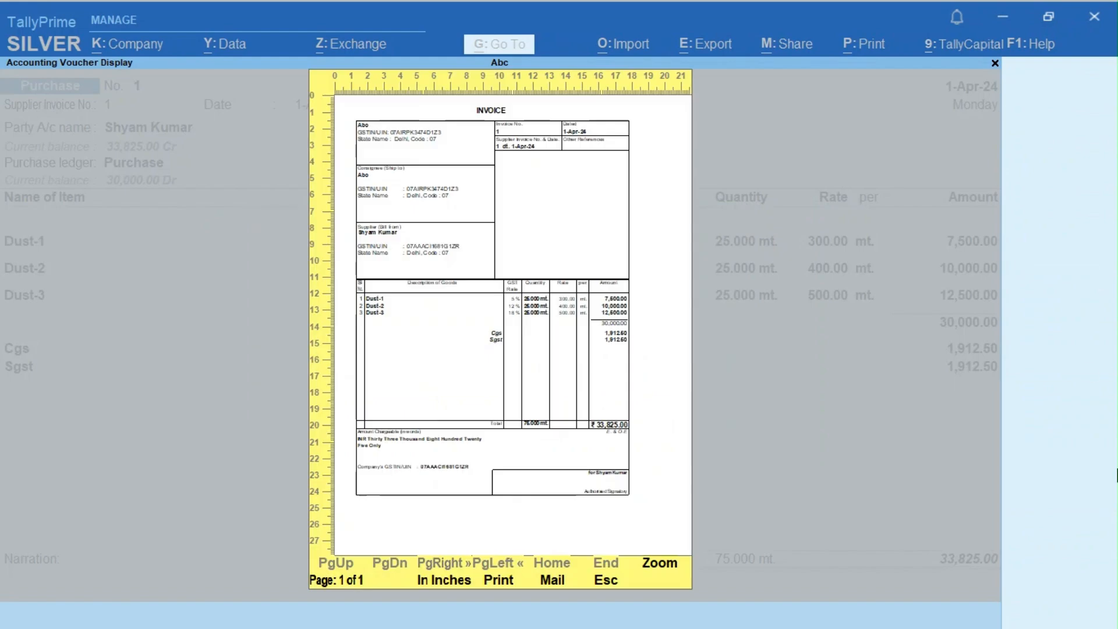
pyautogui.hotkey('alt', 'z')
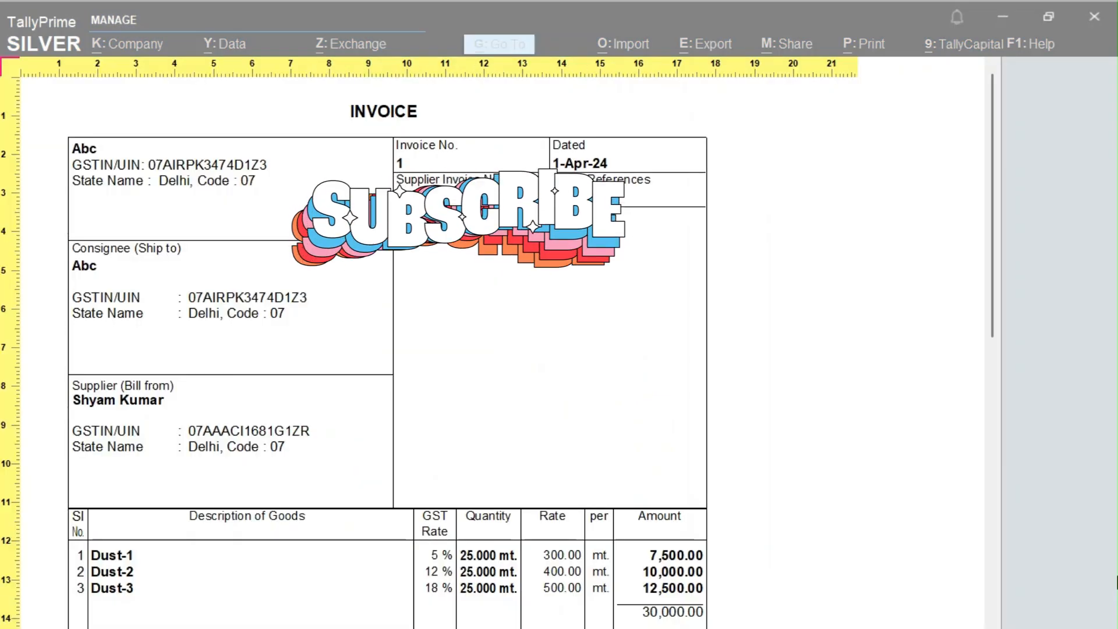
pyautogui.press('Down')
pyautogui.press('Down')
pyautogui.press('Down')
pyautogui.press('Down')
pyautogui.press('Down')
pyautogui.press('Down')
pyautogui.press('Down')
pyautogui.press('Down')
pyautogui.press('Down')
pyautogui.press('Down')
pyautogui.press('Down')
pyautogui.press('Down')
pyautogui.press('Down')
pyautogui.press('Down')
pyautogui.press('Down')
pyautogui.press('Down')
pyautogui.press('Down')
pyautogui.press('Down')
pyautogui.press('Down')
pyautogui.press('Down')
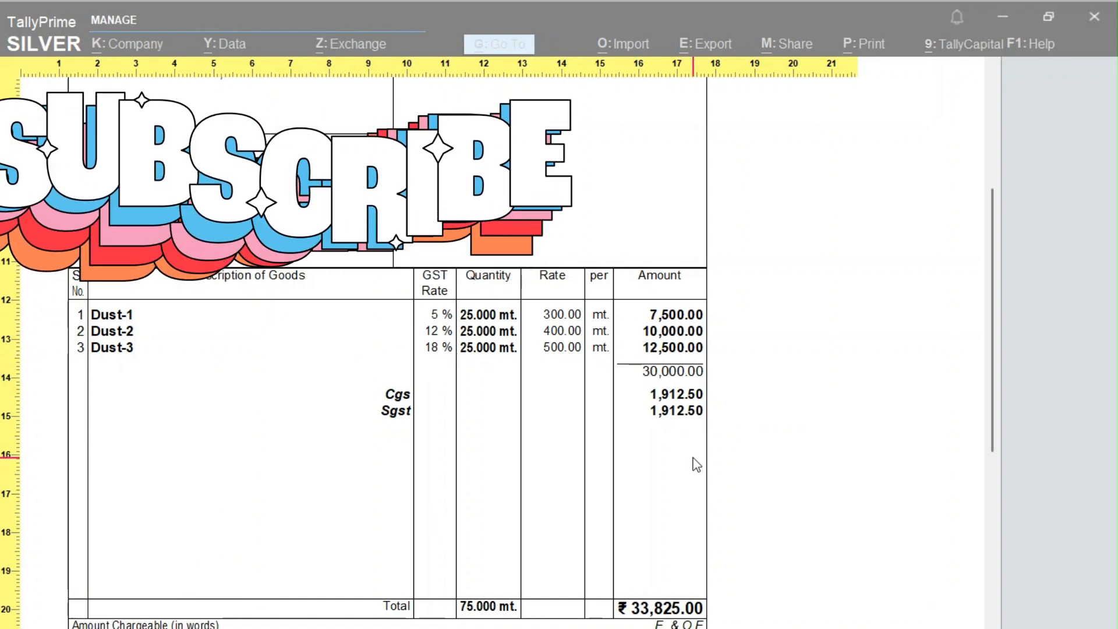
pyautogui.scroll(2, 696, 464)
pyautogui.scroll(-6, 697, 464)
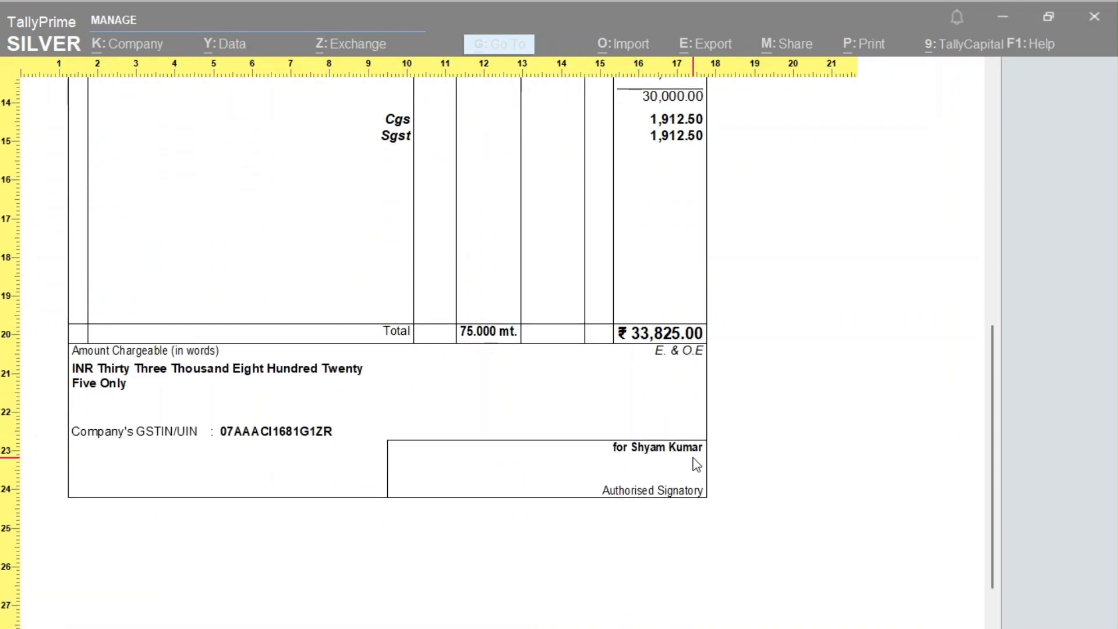
pyautogui.scroll(4, 696, 464)
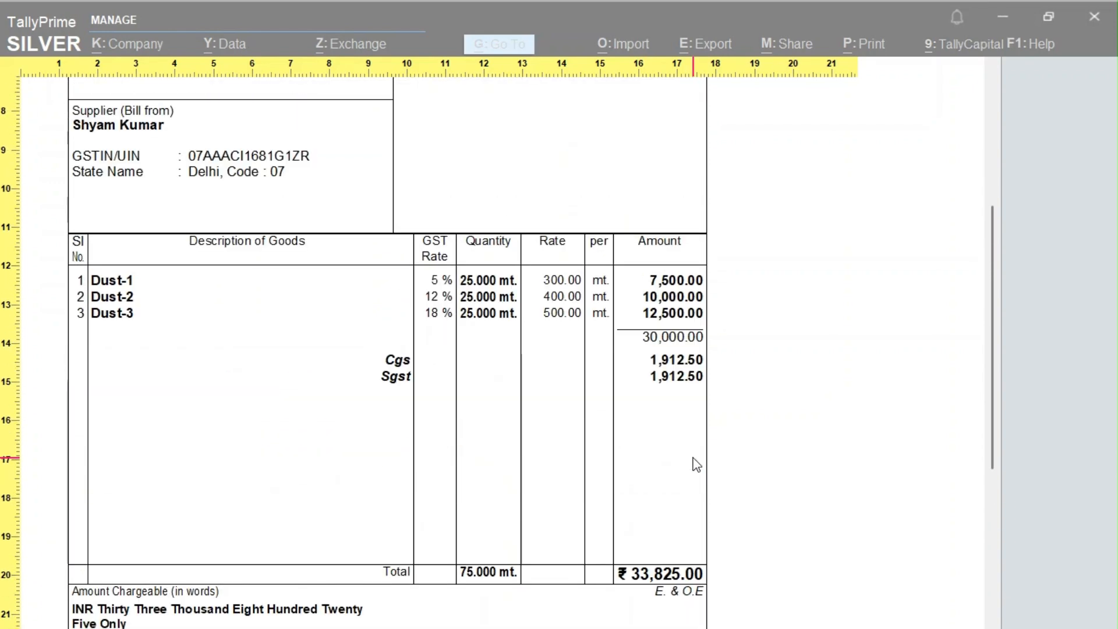
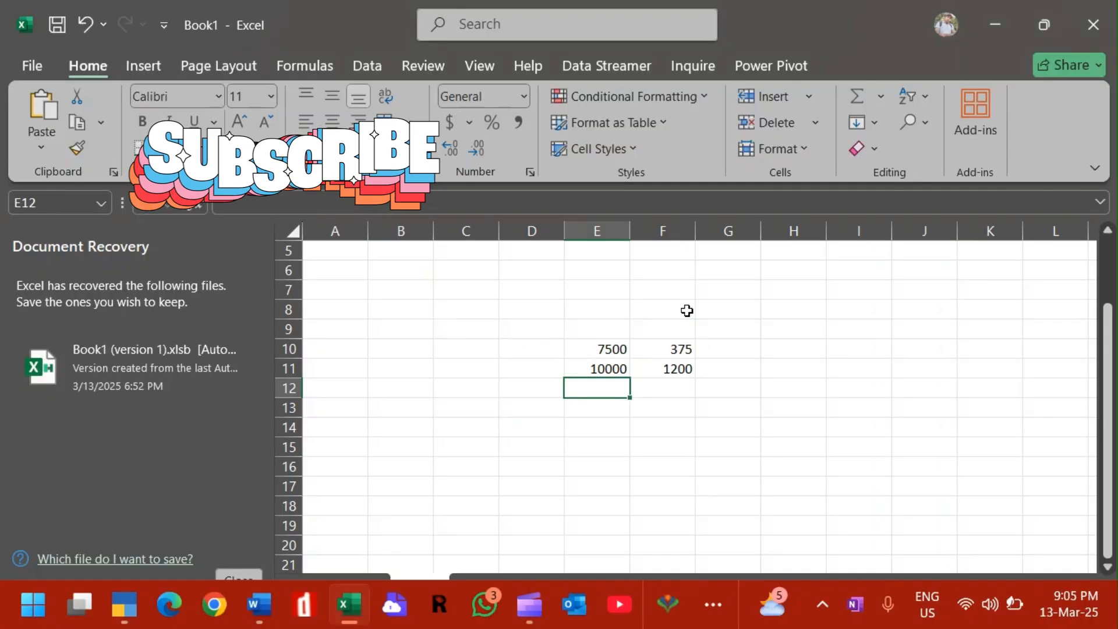
# Enter 12500 in E12 and its 18% tax formula =E12*18% in F12
pyautogui.write('12500')
pyautogui.press('Tab')
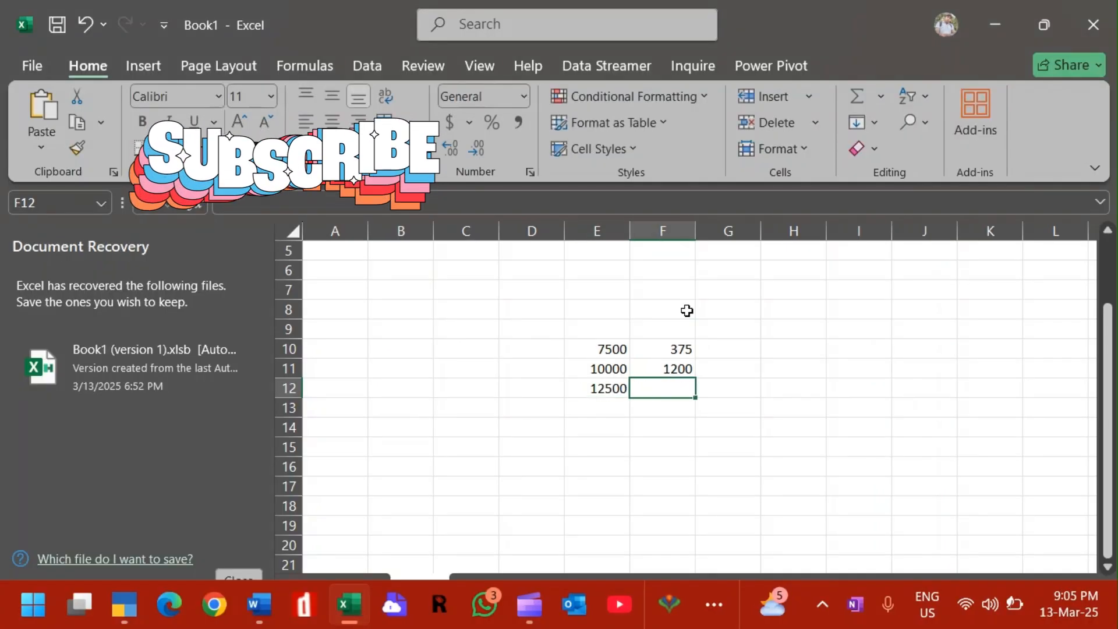
pyautogui.write('=')
pyautogui.press('Left')
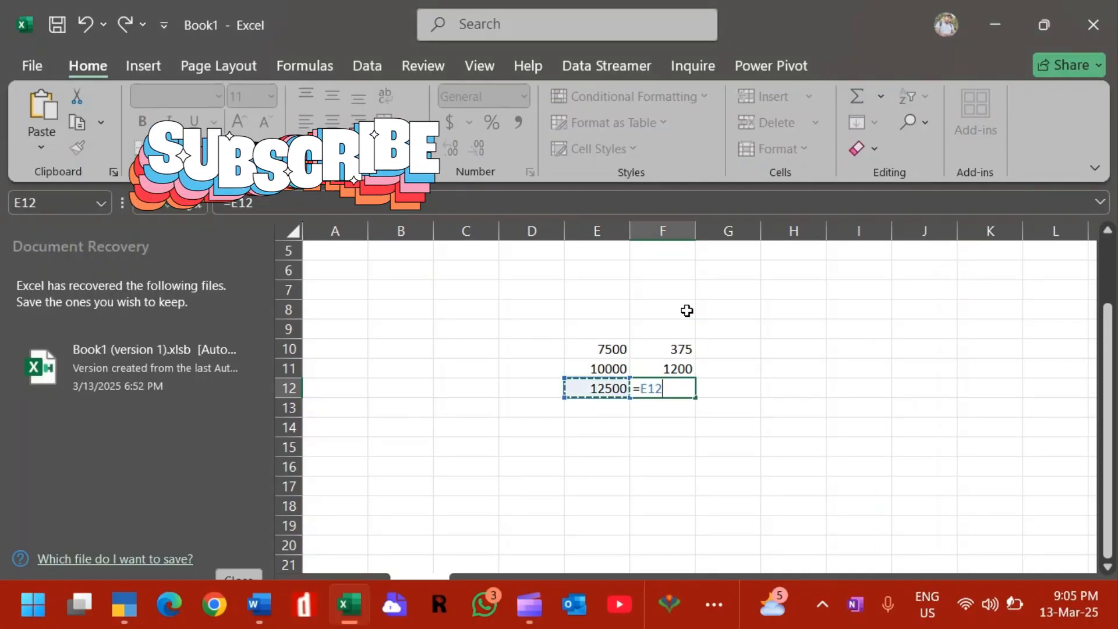
pyautogui.write('*')
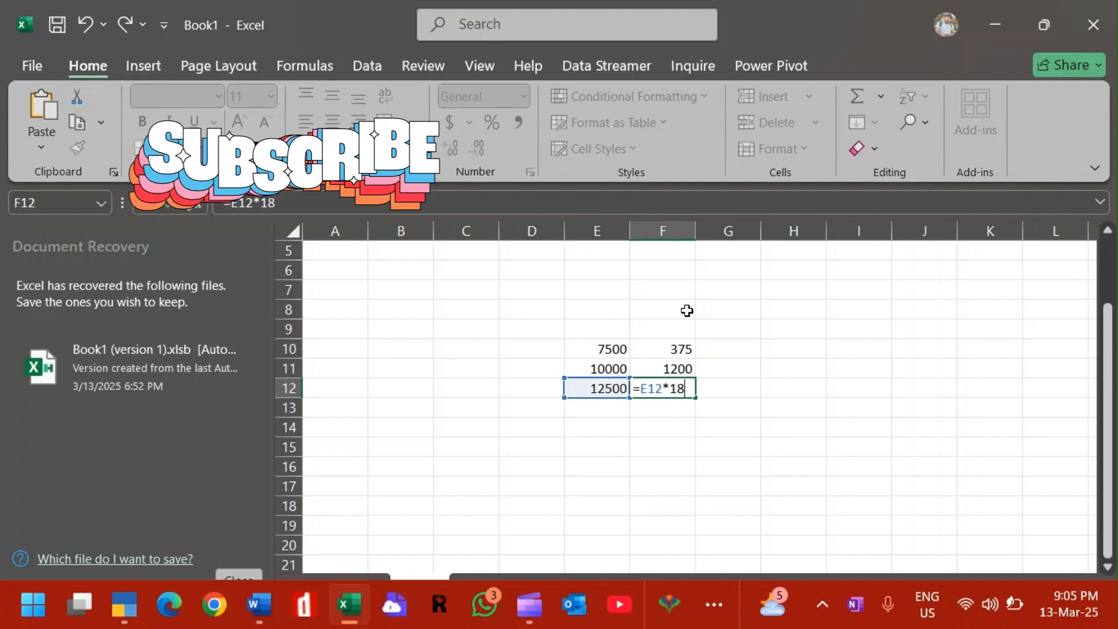
pyautogui.write('18%')
pyautogui.press('Return')
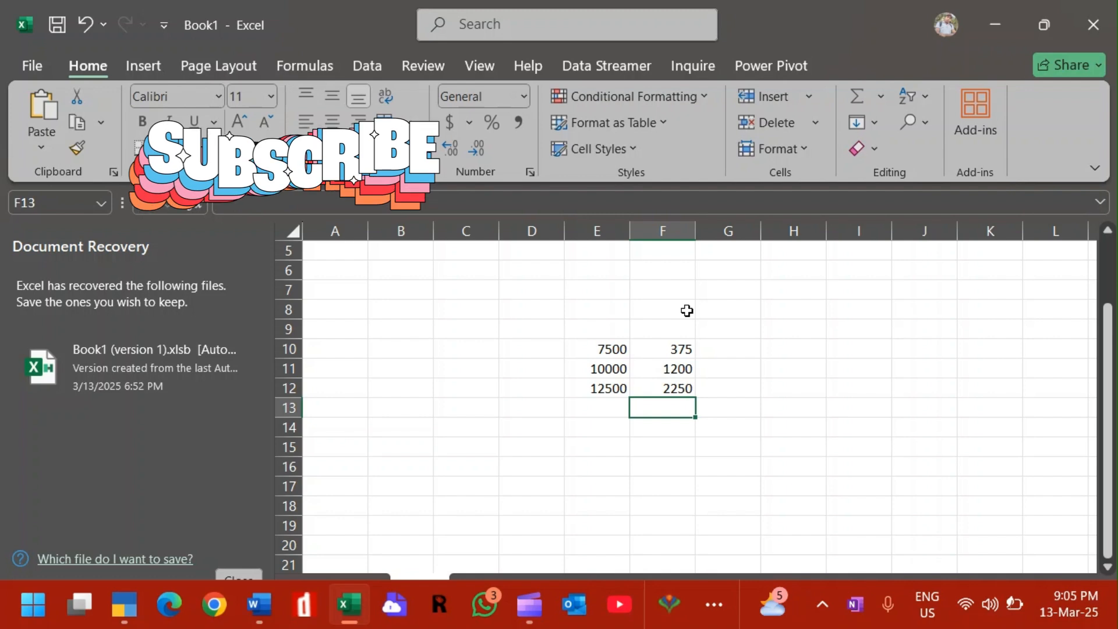
# AutoSum the tax column F10:F12 into F13, giving 3825, then return to TallyPrime
pyautogui.hotkey('alt', '=')
pyautogui.press('Return')
pyautogui.press('Up')
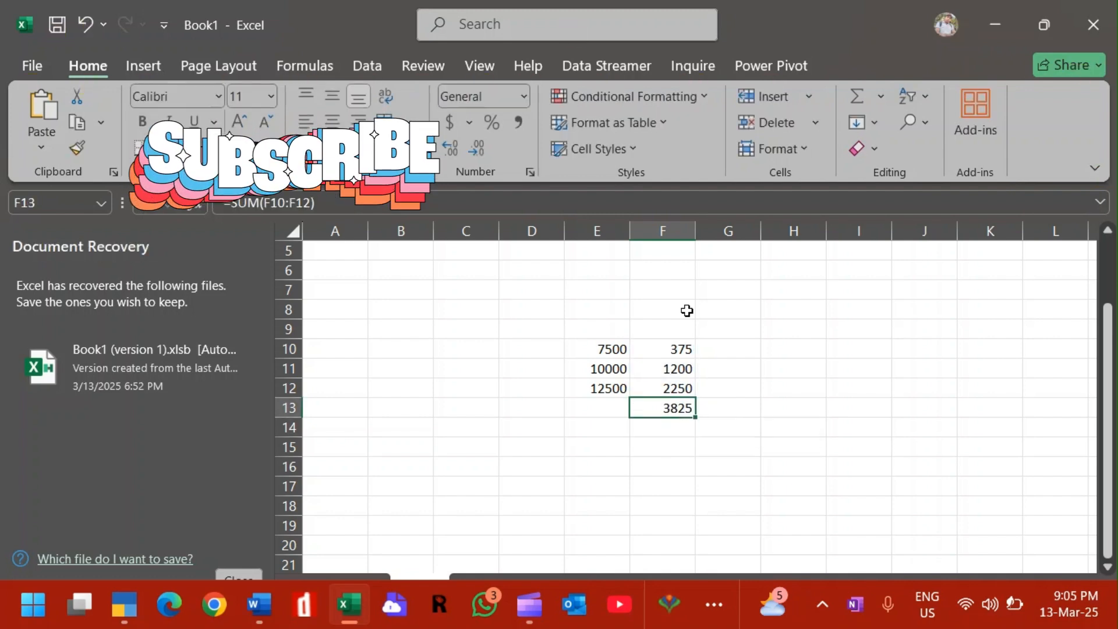
pyautogui.hotkey('alt', 'Tab')
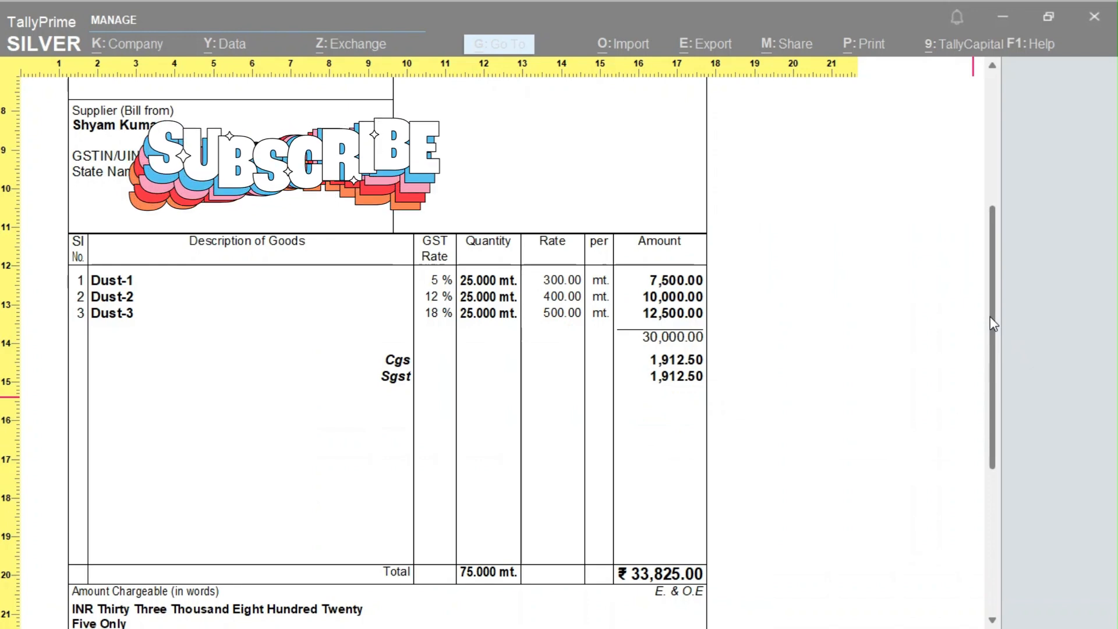
# Compare the invoice's 1,912.50 Cgs and Sgst and ₹33,825 total with Excel, then close the preview
pyautogui.moveTo(990, 316); pyautogui.dragTo(998, 409)
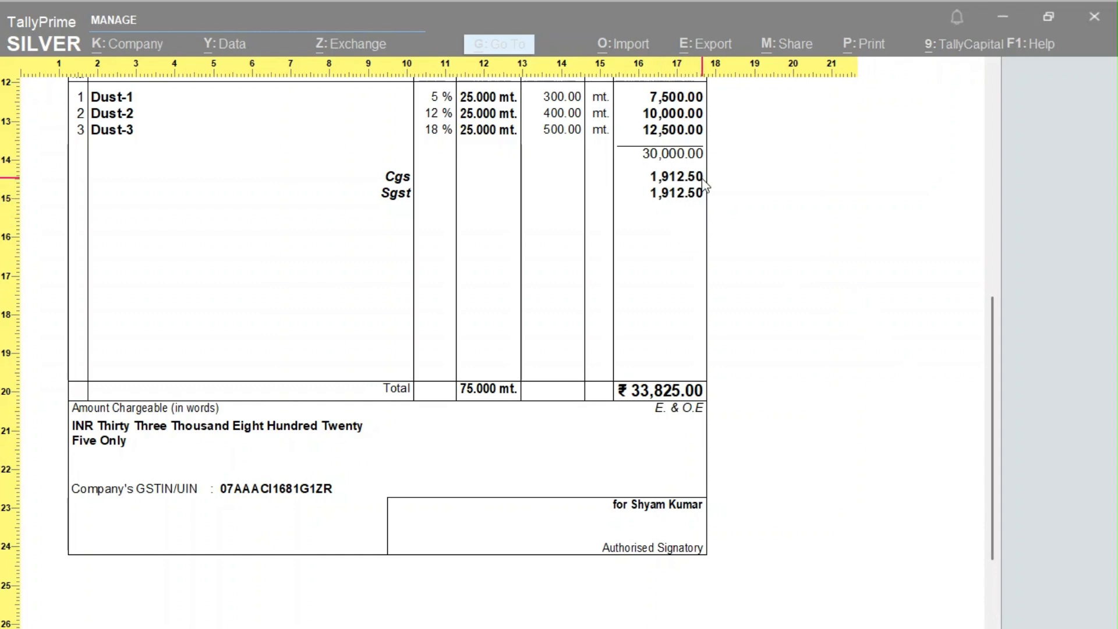
pyautogui.hotkey('alt', 'Tab')
pyautogui.hotkey('alt', 'Tab')
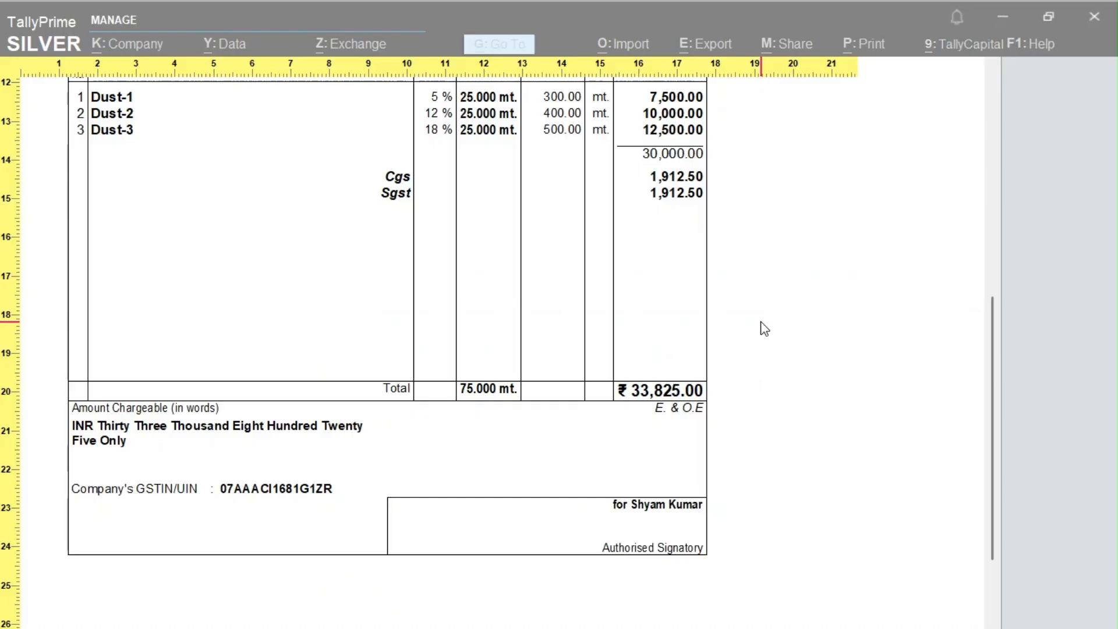
pyautogui.scroll(10, 765, 329)
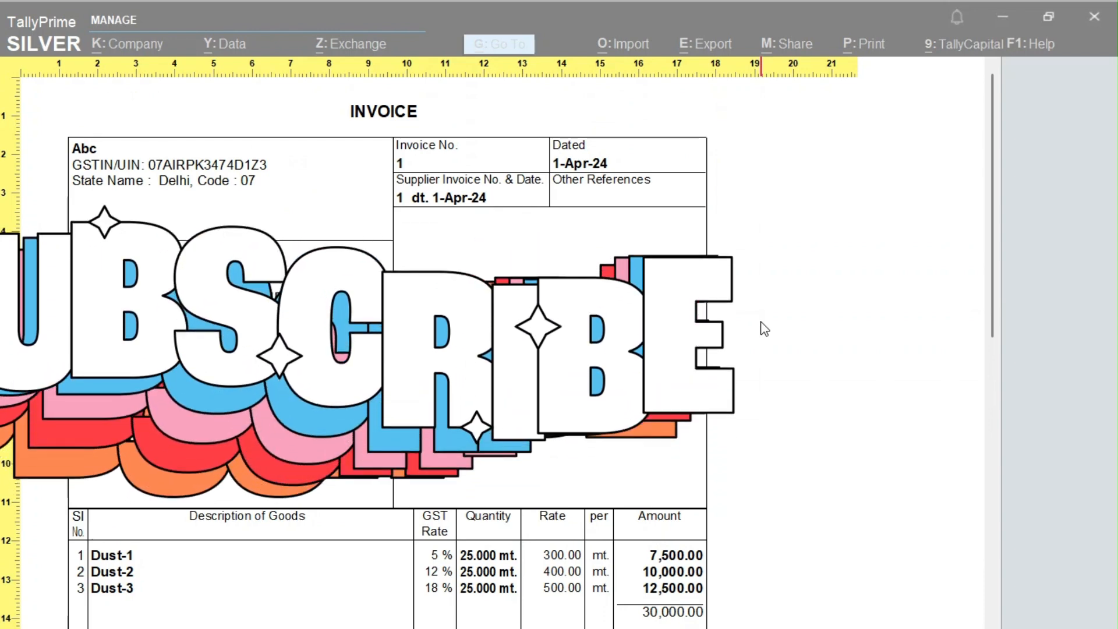
pyautogui.press('Escape')
pyautogui.press('Escape')
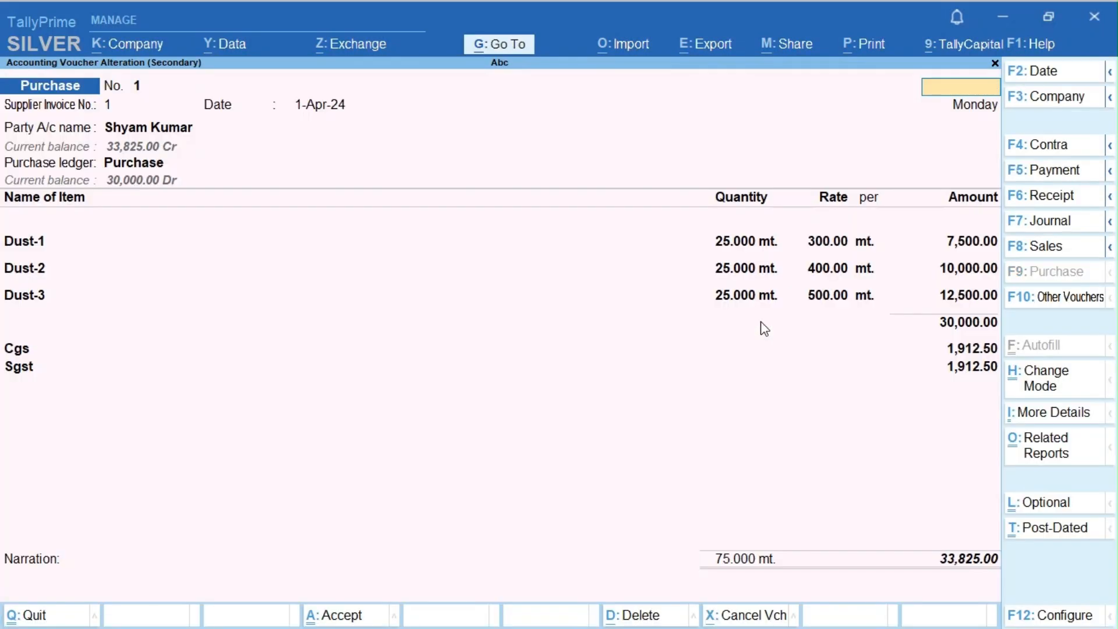
pyautogui.press('Escape')
pyautogui.press('Escape')
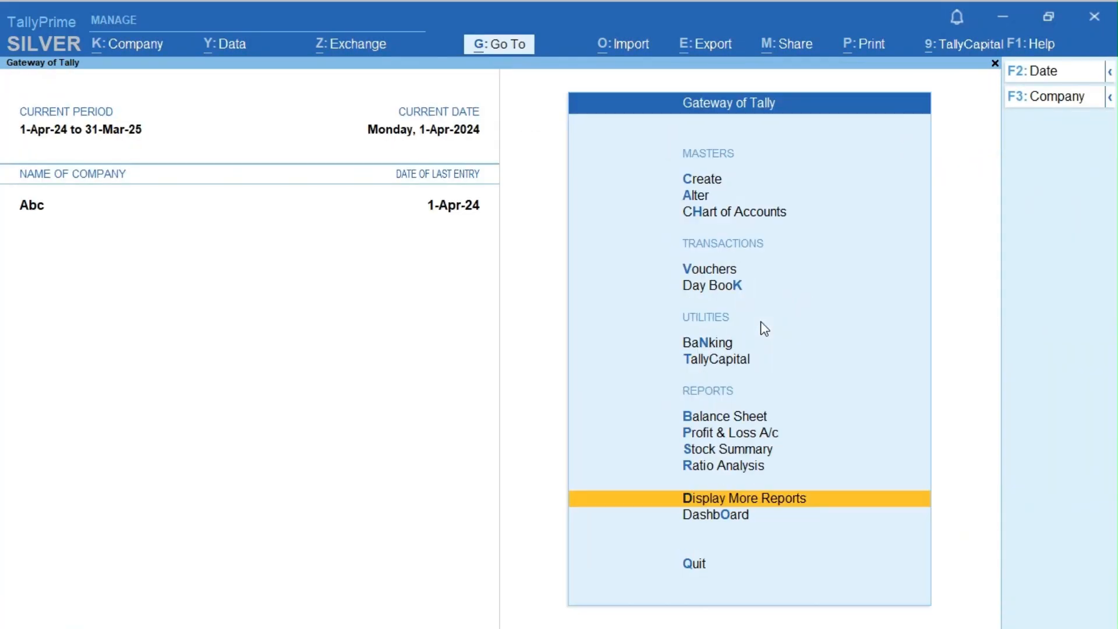
pyautogui.press('Home')
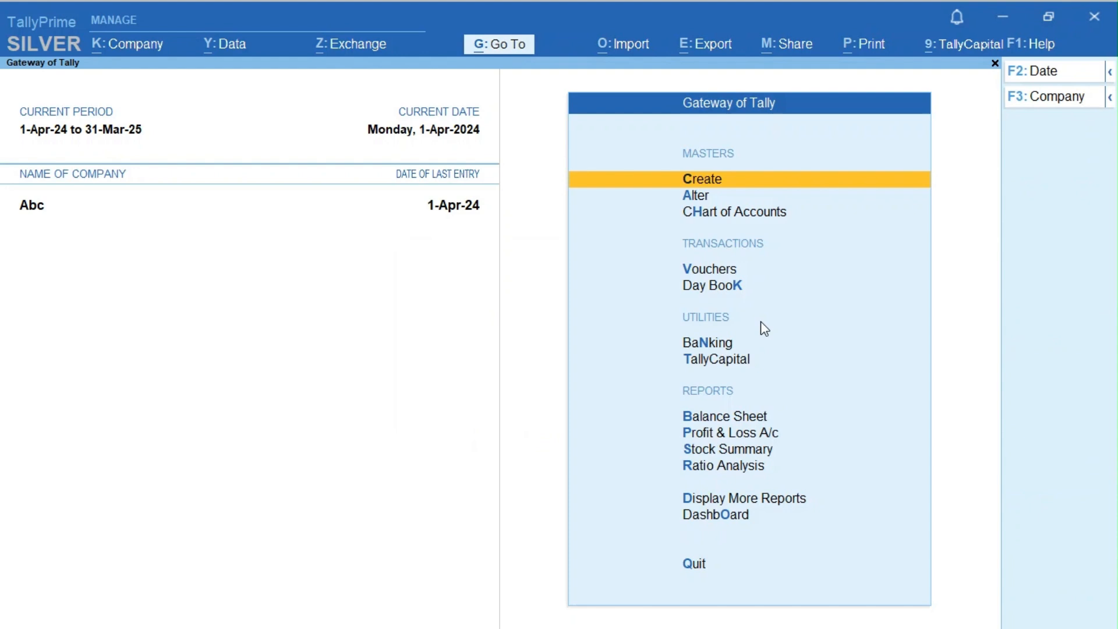
pyautogui.press('v')
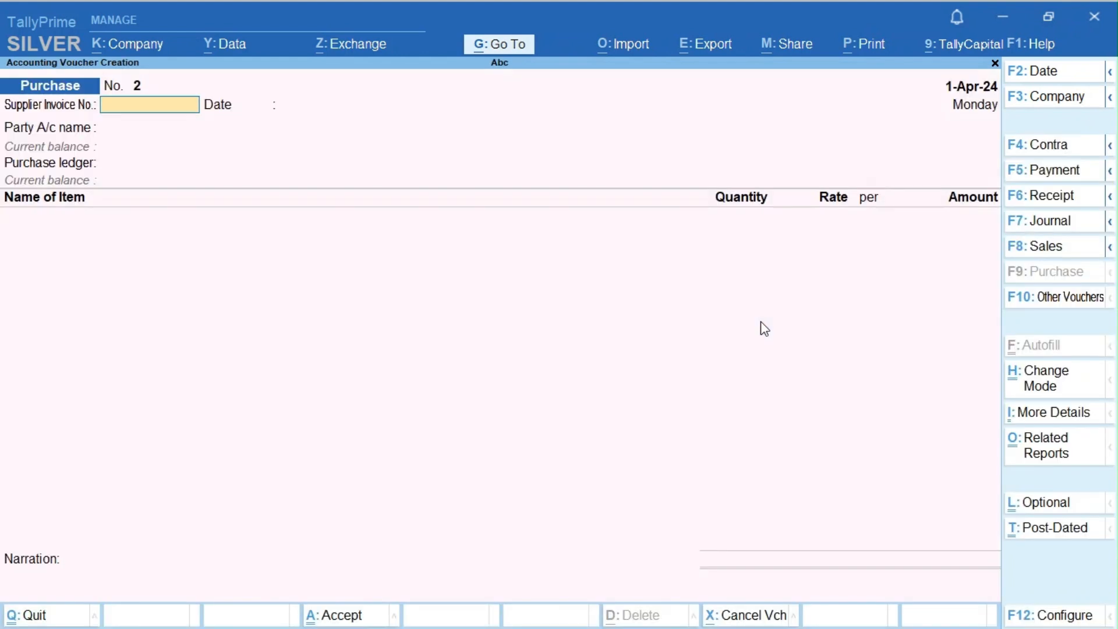
pyautogui.press('F8')
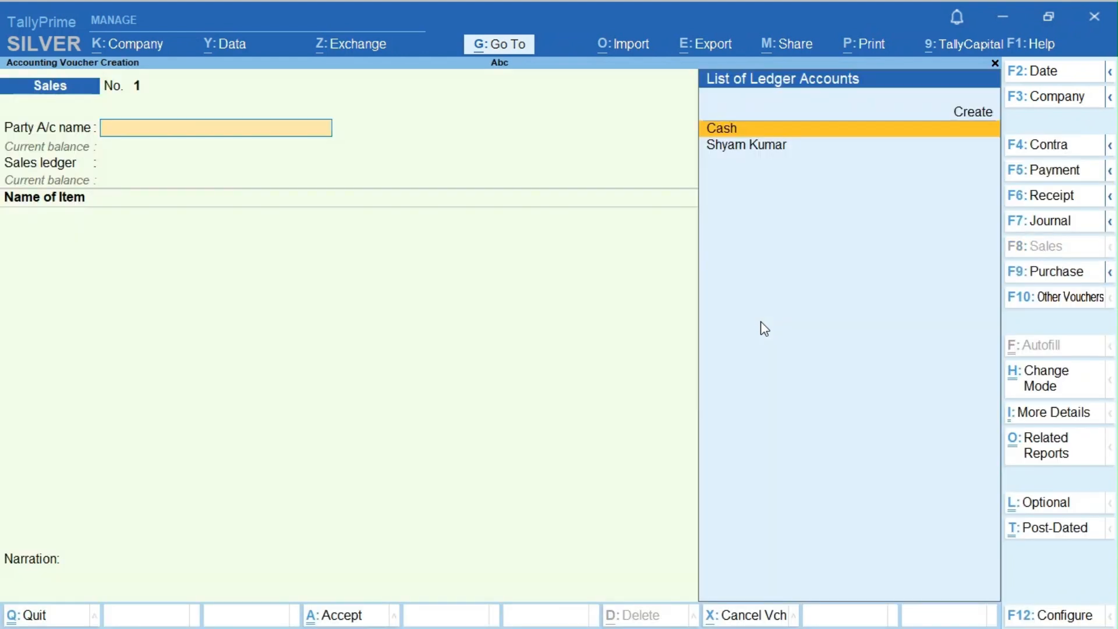
pyautogui.press('Down')
pyautogui.press('Return')
pyautogui.press('Return')
pyautogui.press('Return')
pyautogui.press('Return')
pyautogui.press('Return')
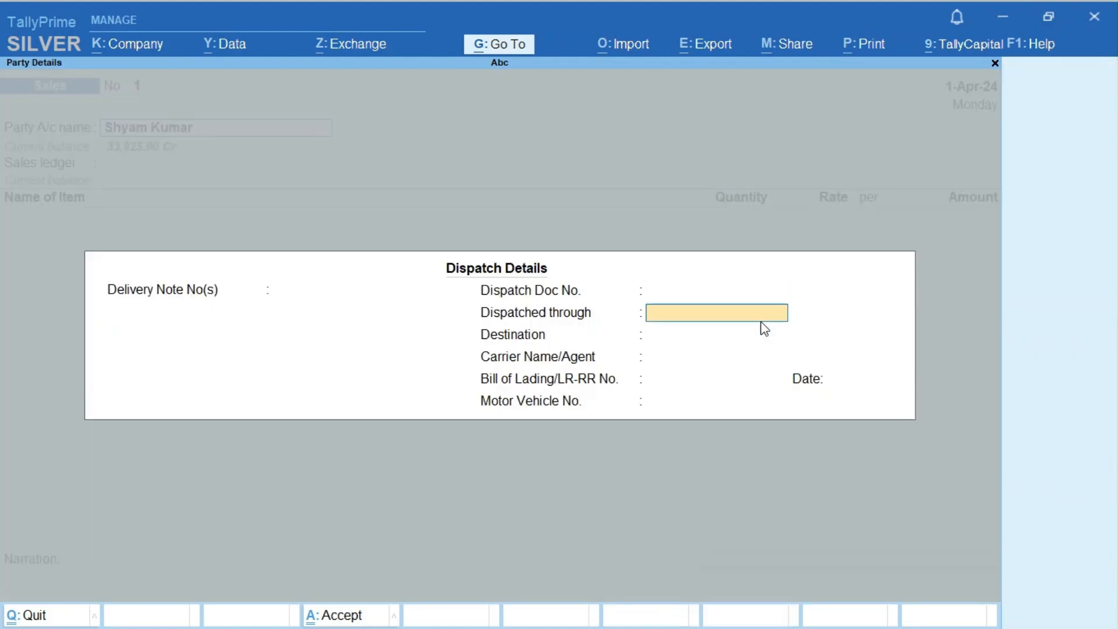
pyautogui.press('Return')
pyautogui.press('Return')
pyautogui.press('Return')
pyautogui.press('Return')
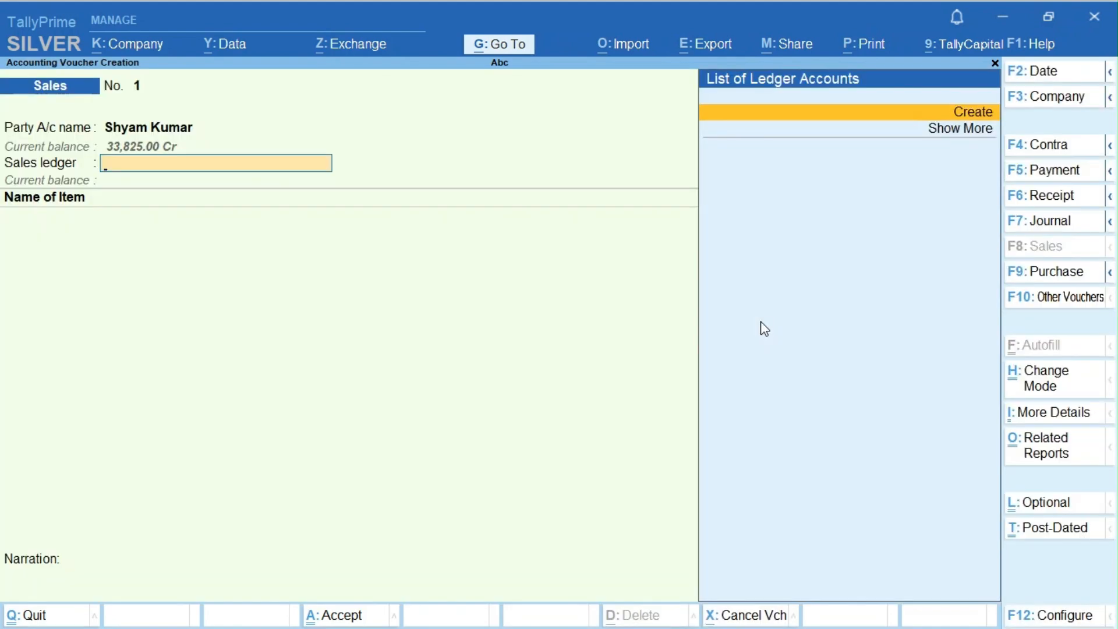
# Create a new sales ledger named Sale under Sales Accounts and save it
pyautogui.press('Down')
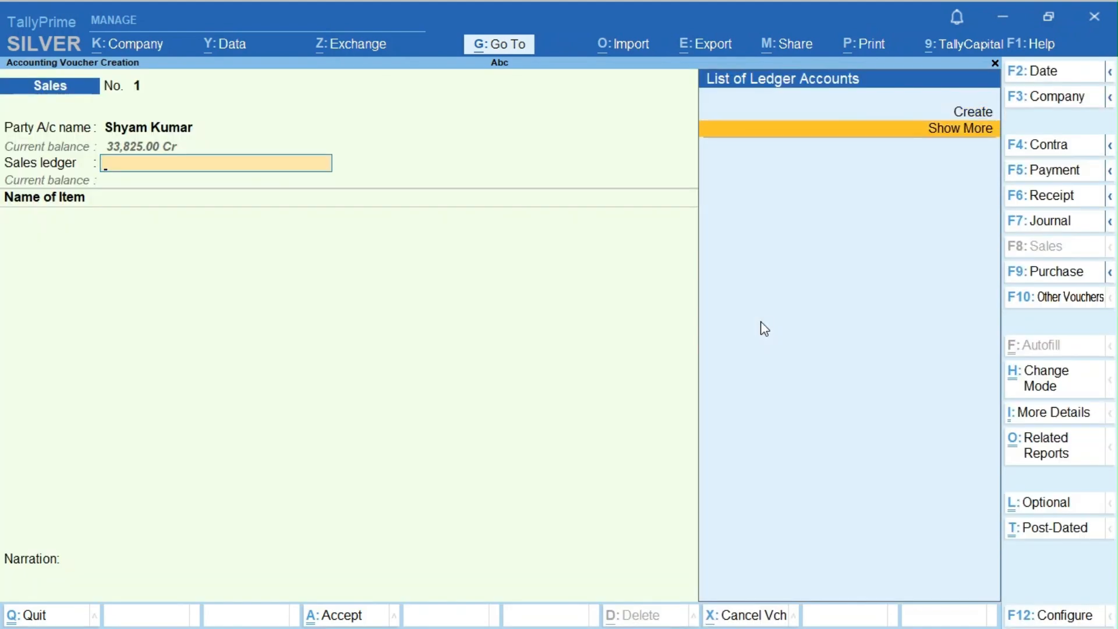
pyautogui.press('Return')
pyautogui.press('Up')
pyautogui.press('Return')
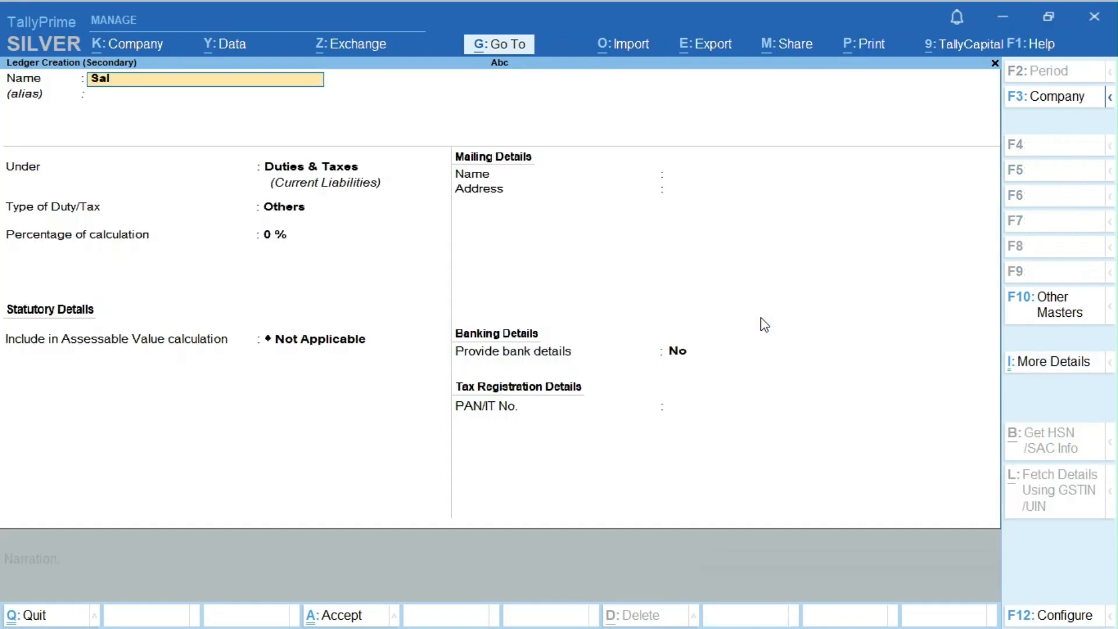
pyautogui.press('Return')
pyautogui.write('Sal')
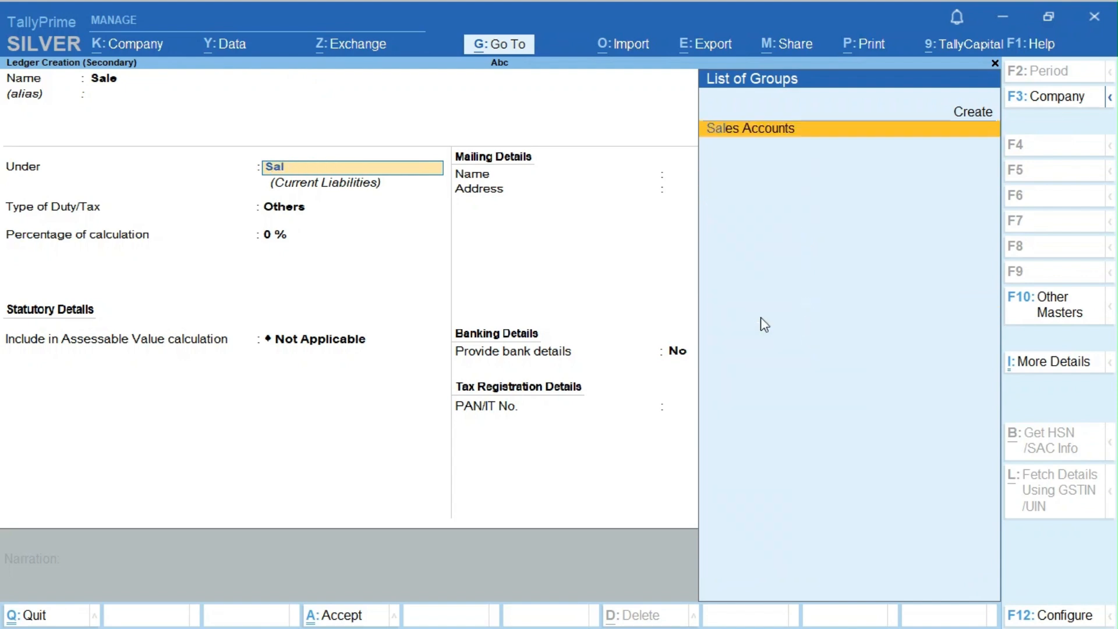
pyautogui.press('Return')
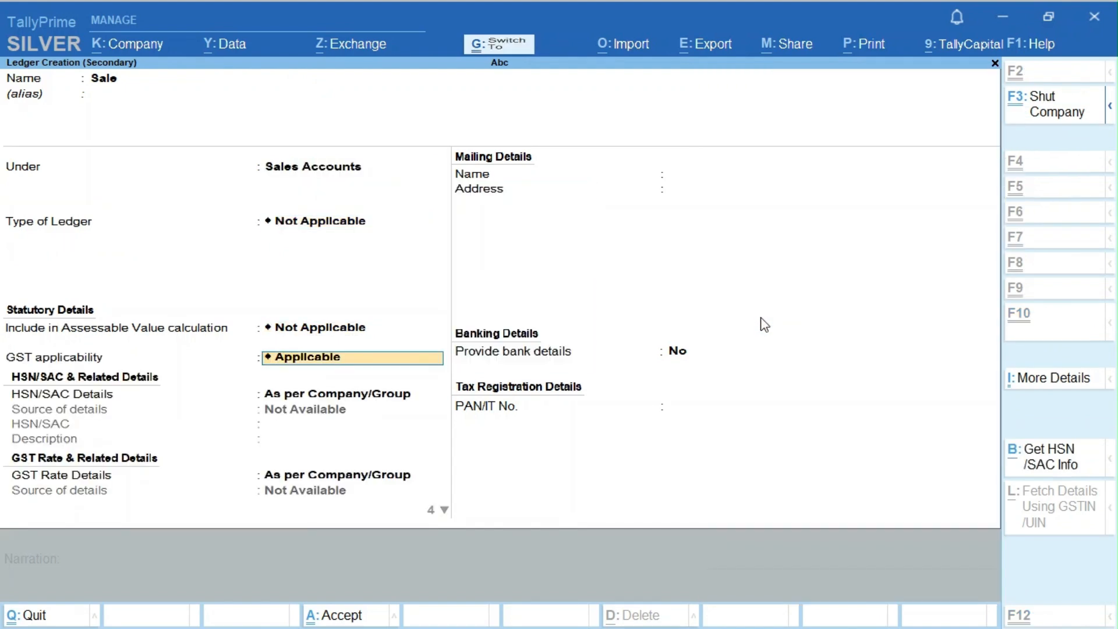
pyautogui.hotkey('ctrl', 'a')
# Add Dust-1 at 10 mt. × 500 and Dust-2 at 10 mt. to the sales voucher
pyautogui.write('Du')
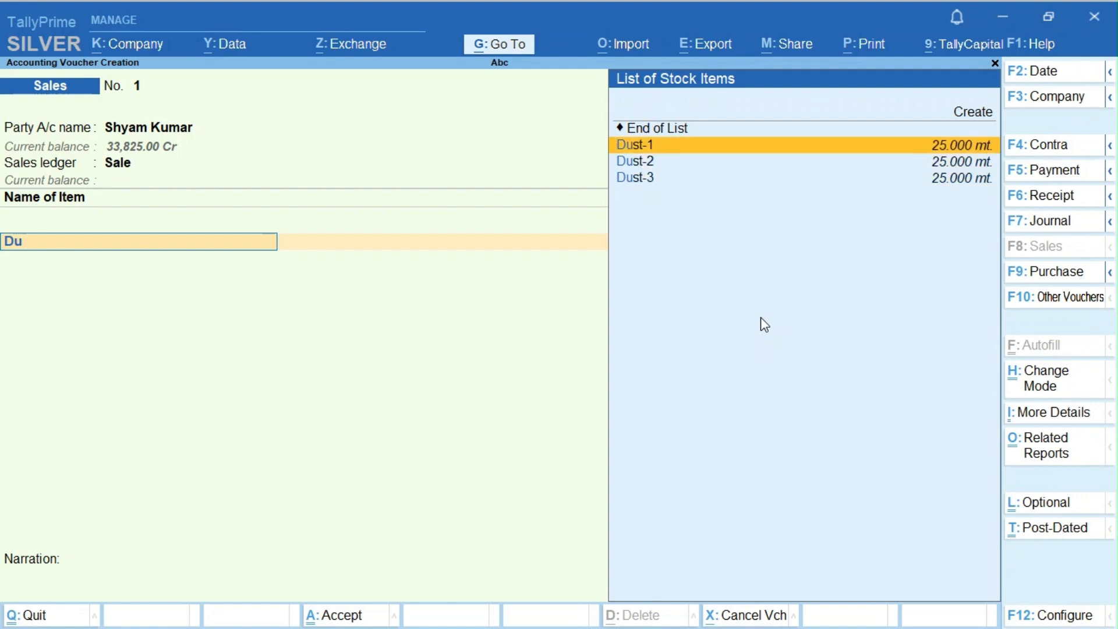
pyautogui.press('Return')
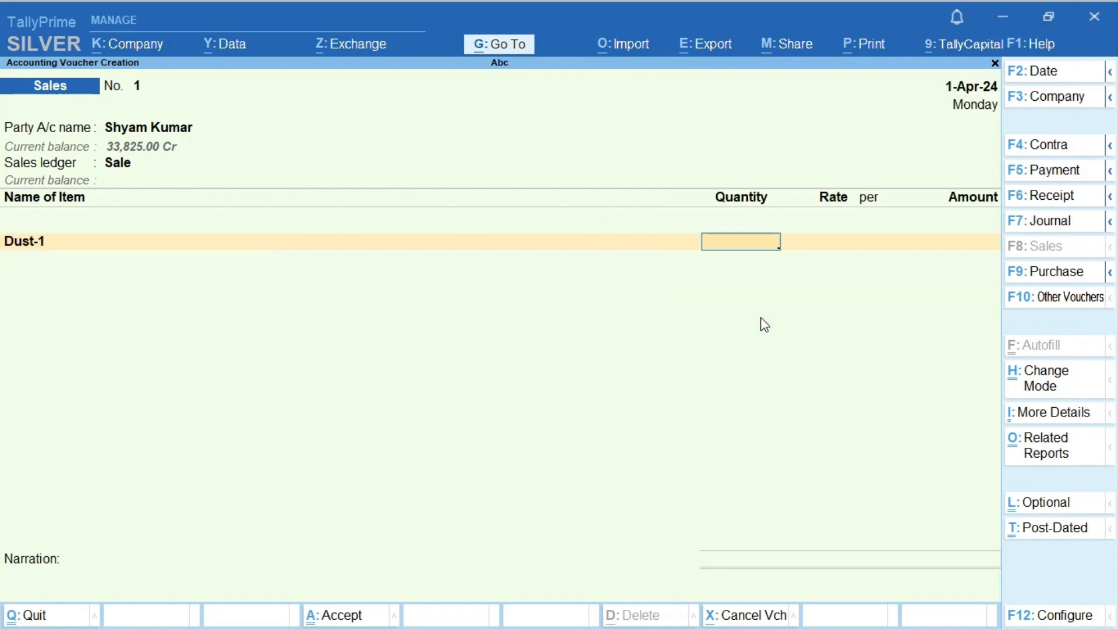
pyautogui.press('Return')
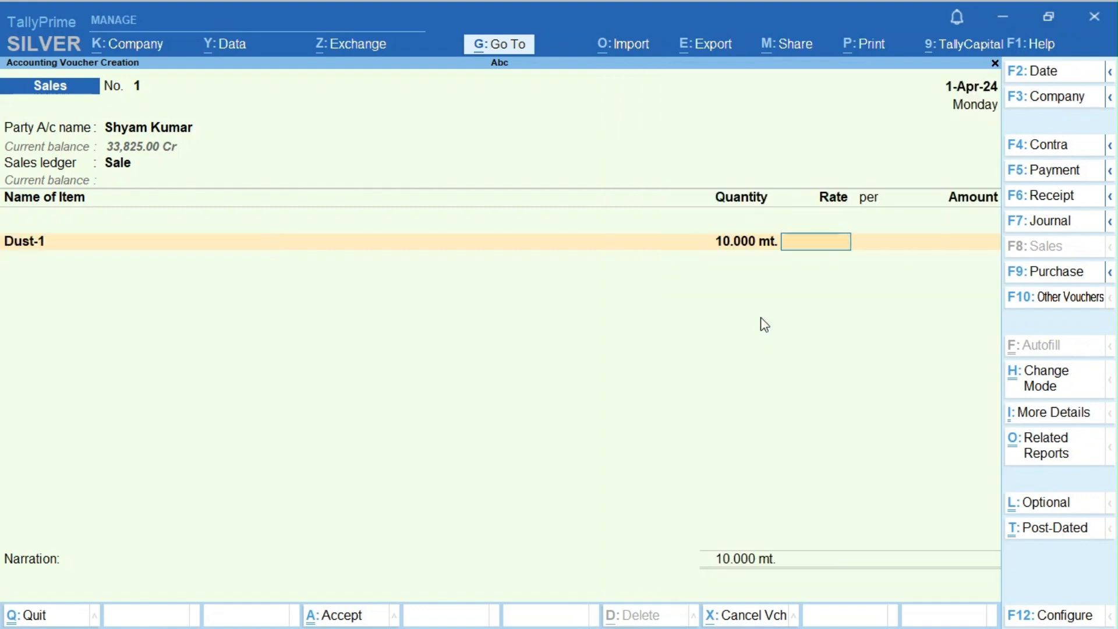
pyautogui.press('Return')
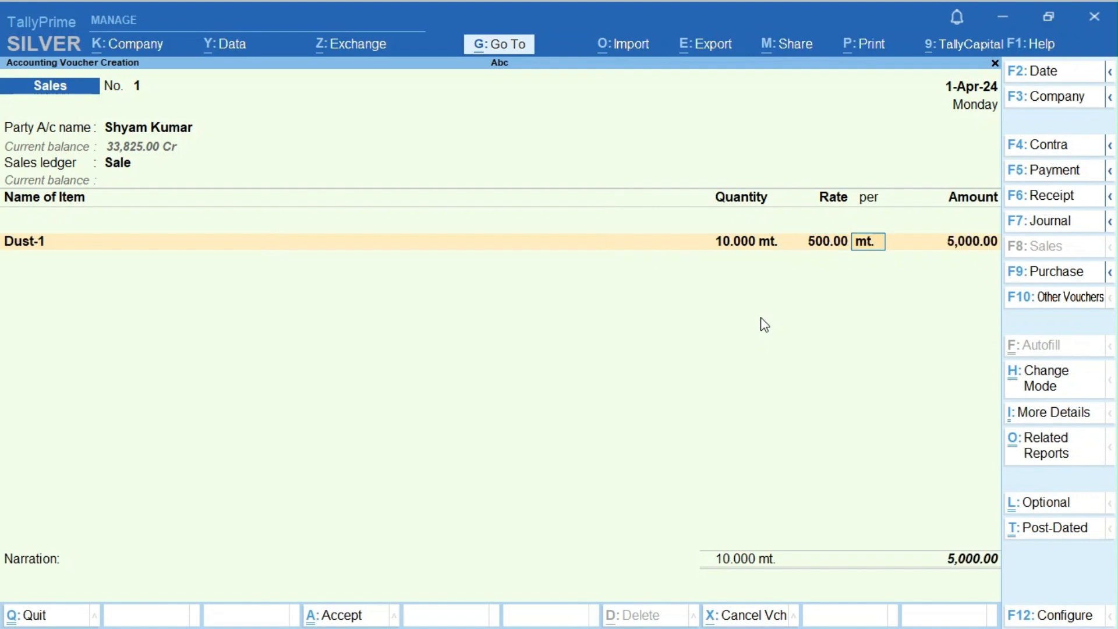
pyautogui.press('Return')
pyautogui.press('Return')
pyautogui.press('Return')
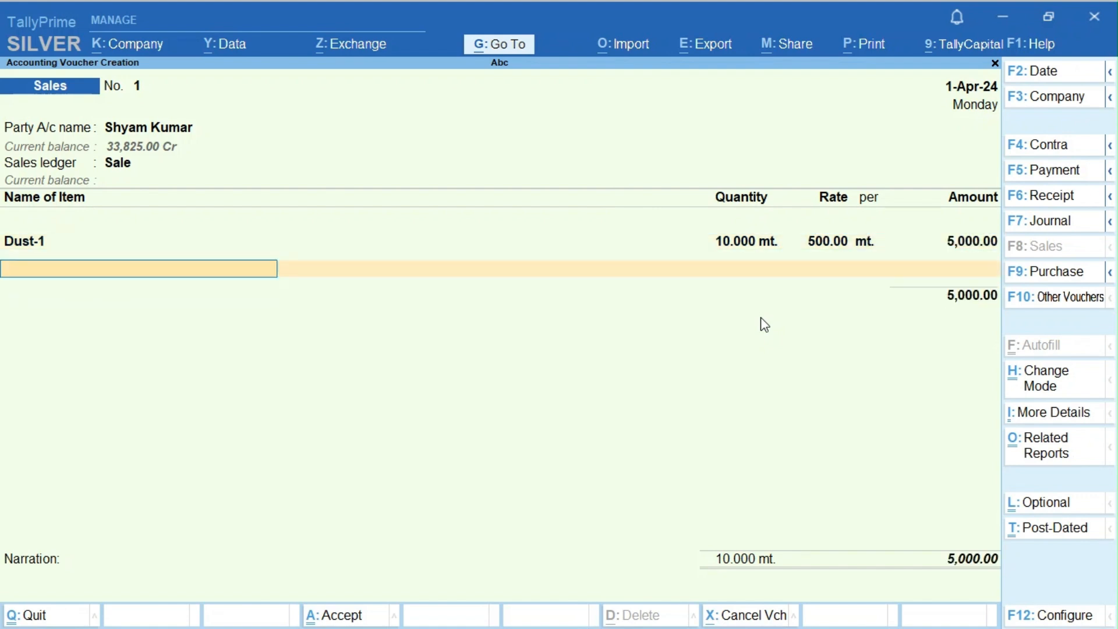
pyautogui.write('Du')
pyautogui.press('Down')
pyautogui.press('Down')
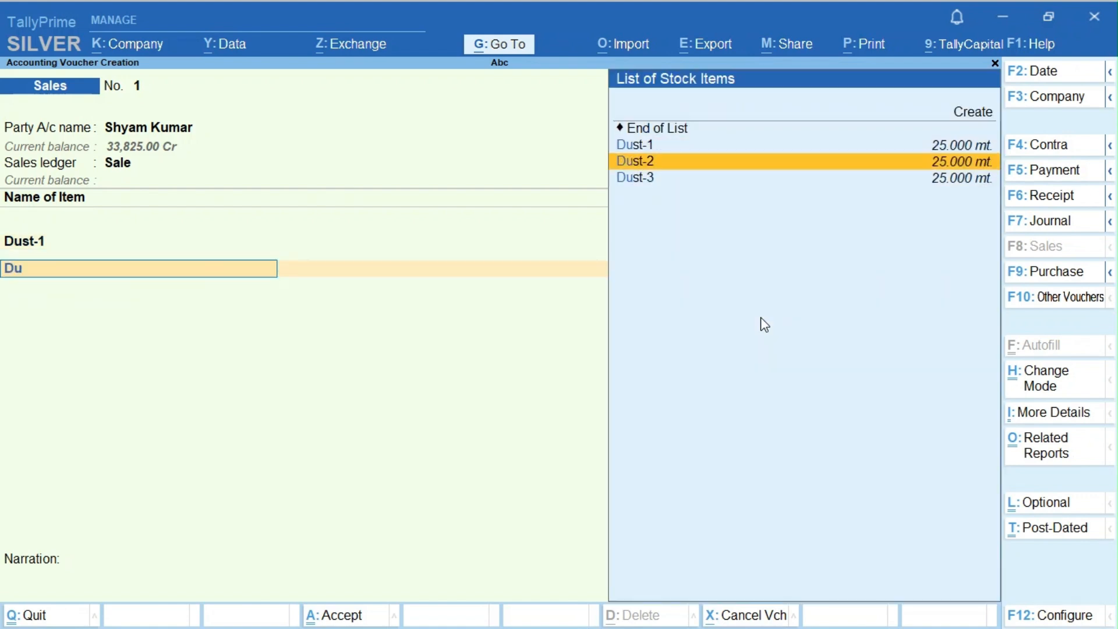
pyautogui.press('Return')
pyautogui.press('Return')
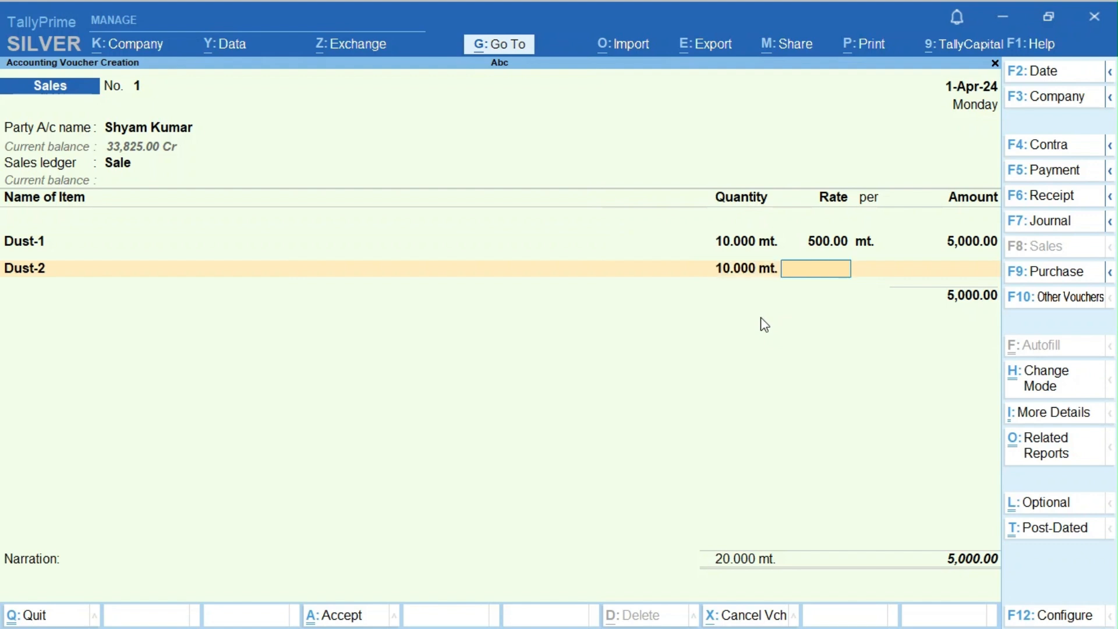
pyautogui.press('Return')
pyautogui.press('Return')
pyautogui.press('Return')
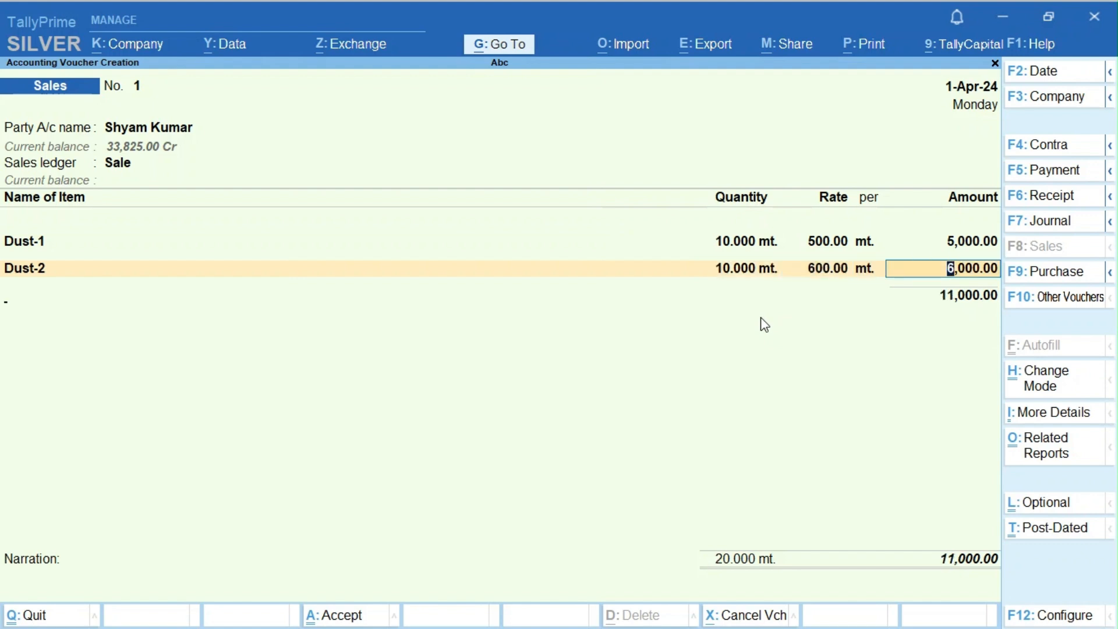
# Add Dust-3 at 10 mt. with a rate of 700 per mt
pyautogui.write('Du')
pyautogui.press('Down')
pyautogui.press('Down')
pyautogui.press('Down')
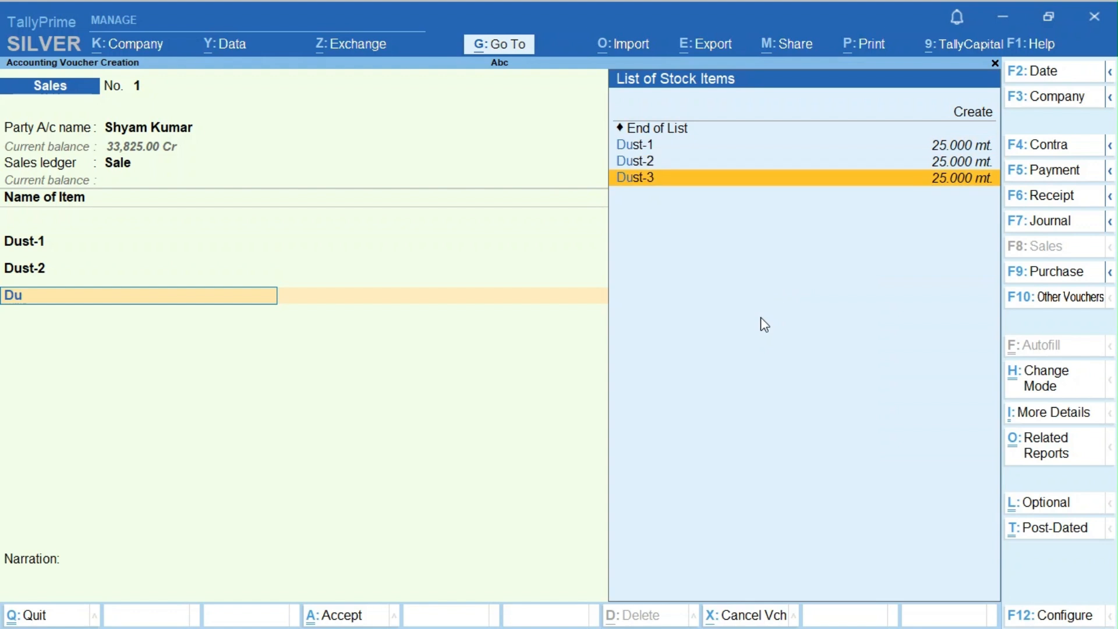
pyautogui.press('Return')
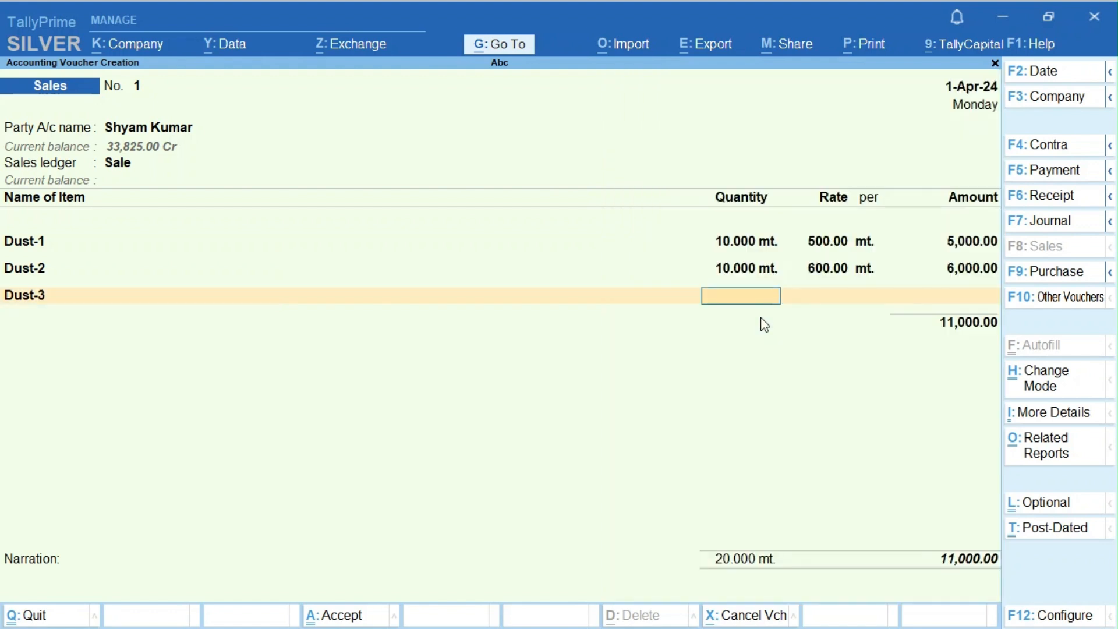
pyautogui.press('Return')
pyautogui.write('70')
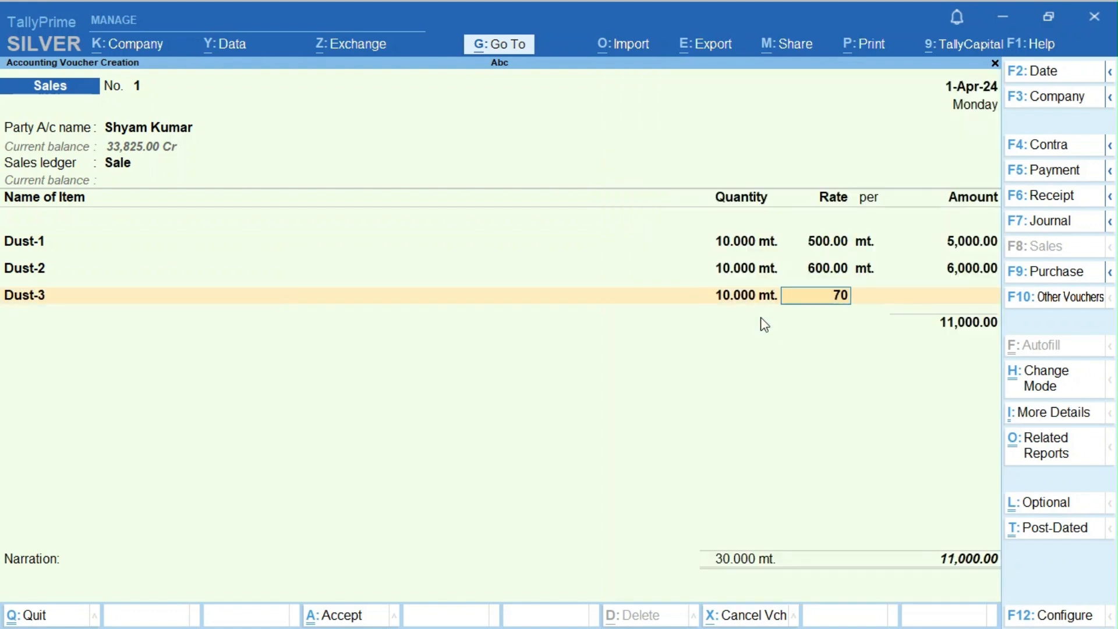
pyautogui.write('0')
pyautogui.press('Return')
pyautogui.press('Return')
pyautogui.press('Return')
# Add Cgs and Sgst ledgers of 1,115.00 each and view the detailed GST tax analysis
pyautogui.press('Return')
pyautogui.write('Cg')
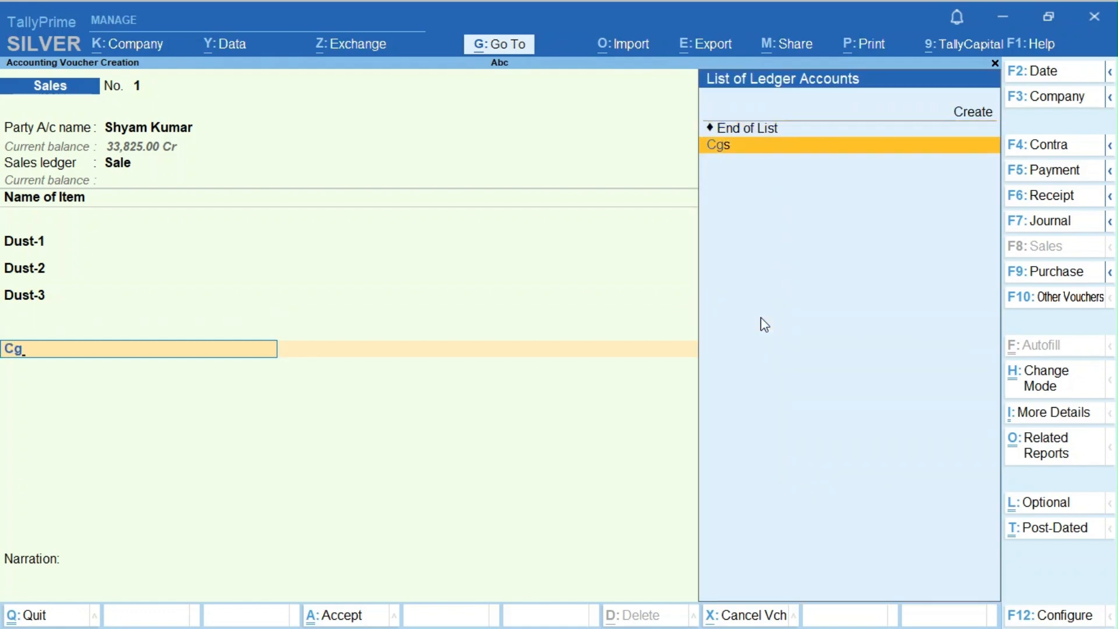
pyautogui.press('Return')
pyautogui.press('Return')
pyautogui.write('Sg')
pyautogui.press('Return')
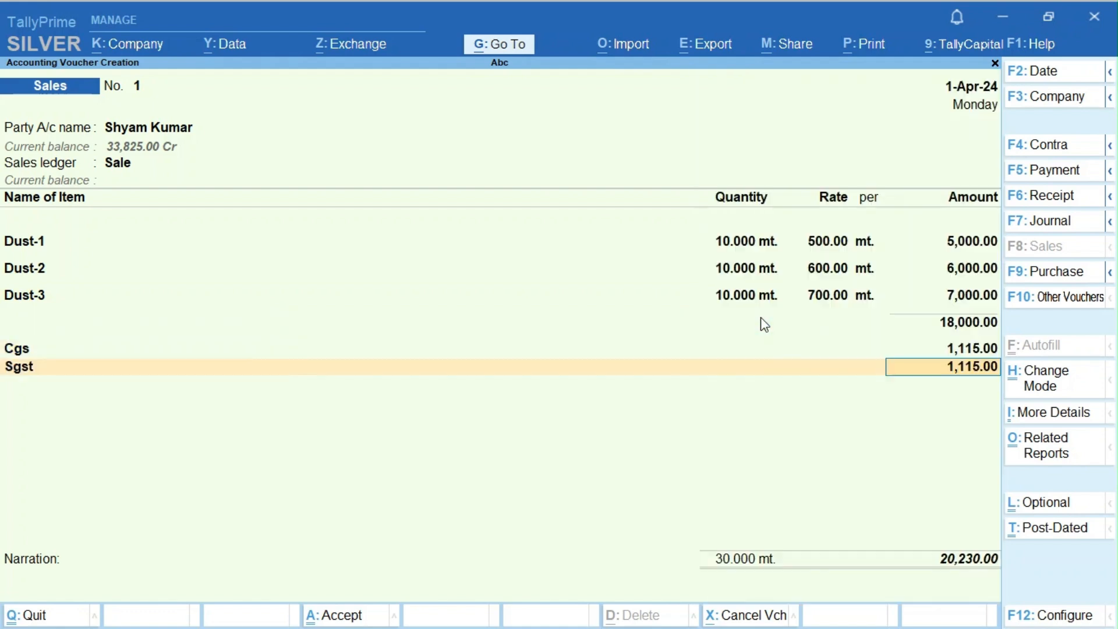
pyautogui.press('Return')
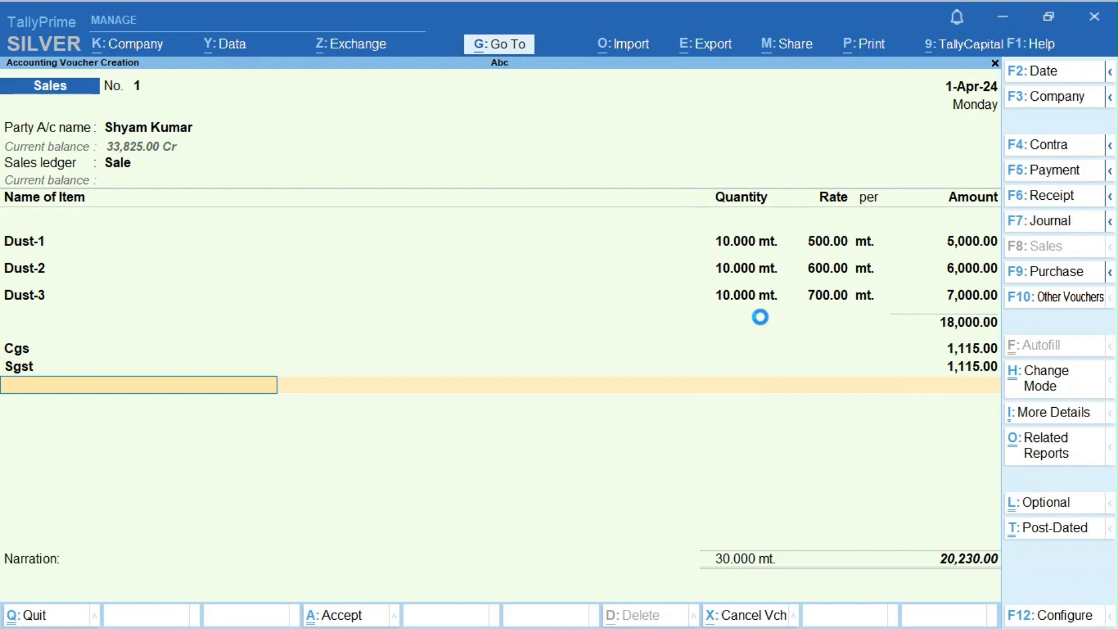
pyautogui.press('F5')
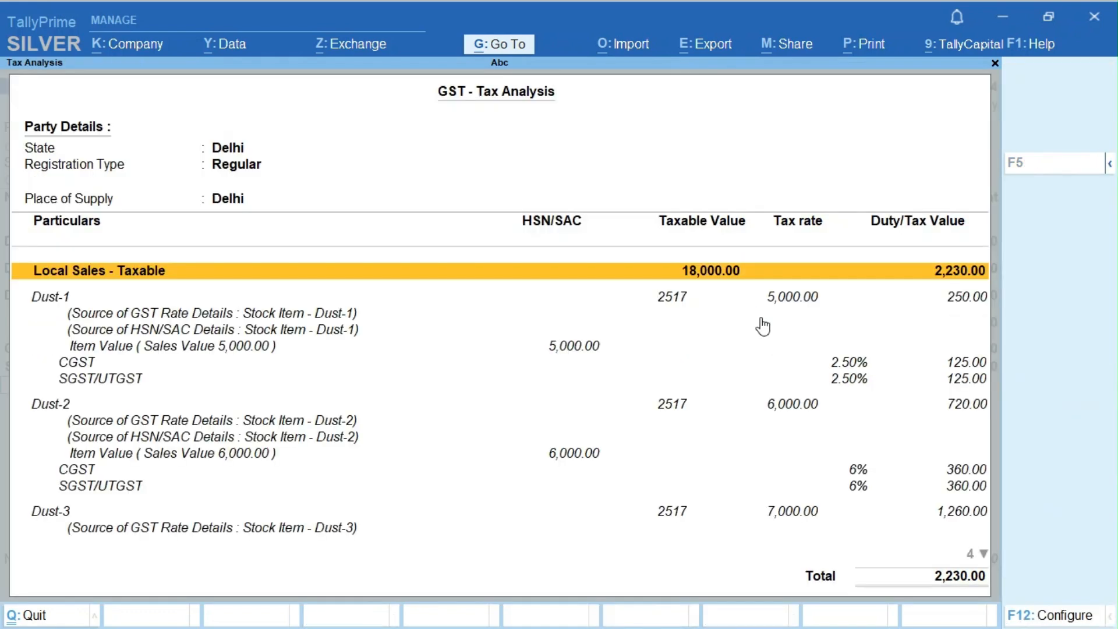
# Review each Dust item's CGST and SGST lines in the tax analysis, then close it
pyautogui.press('Down')
pyautogui.press('Down')
pyautogui.press('Down')
pyautogui.press('Down')
pyautogui.press('Down')
pyautogui.press('Down')
pyautogui.press('Down')
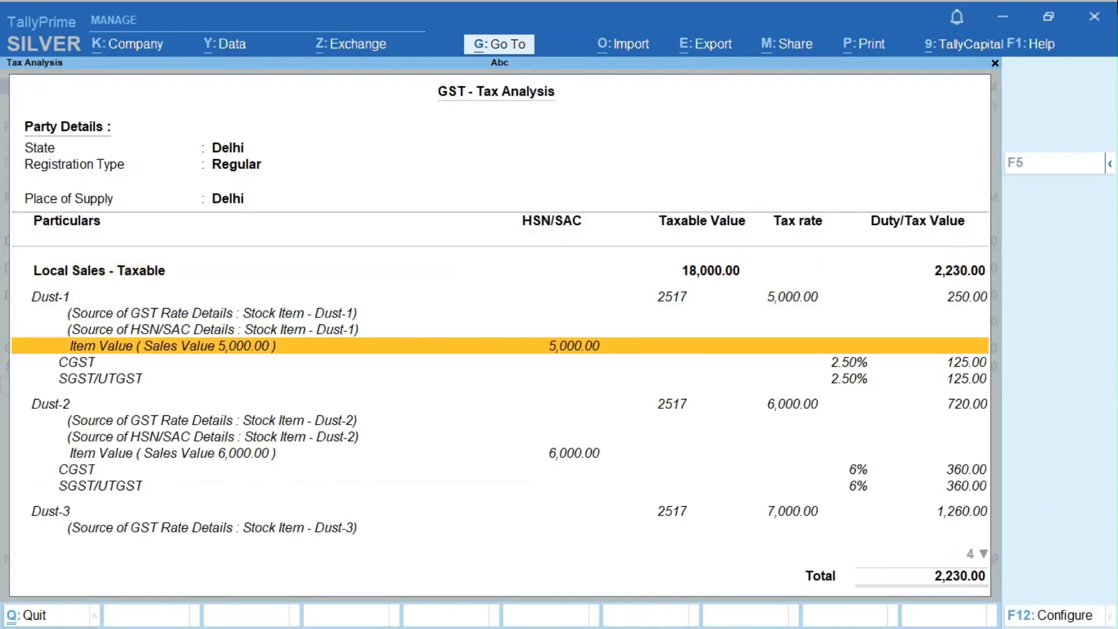
pyautogui.press('Down')
pyautogui.press('Down')
pyautogui.press('Down')
pyautogui.press('Down')
pyautogui.press('Down')
pyautogui.press('Down')
pyautogui.press('Down')
pyautogui.press('Down')
pyautogui.press('Down')
pyautogui.press('Down')
pyautogui.press('Down')
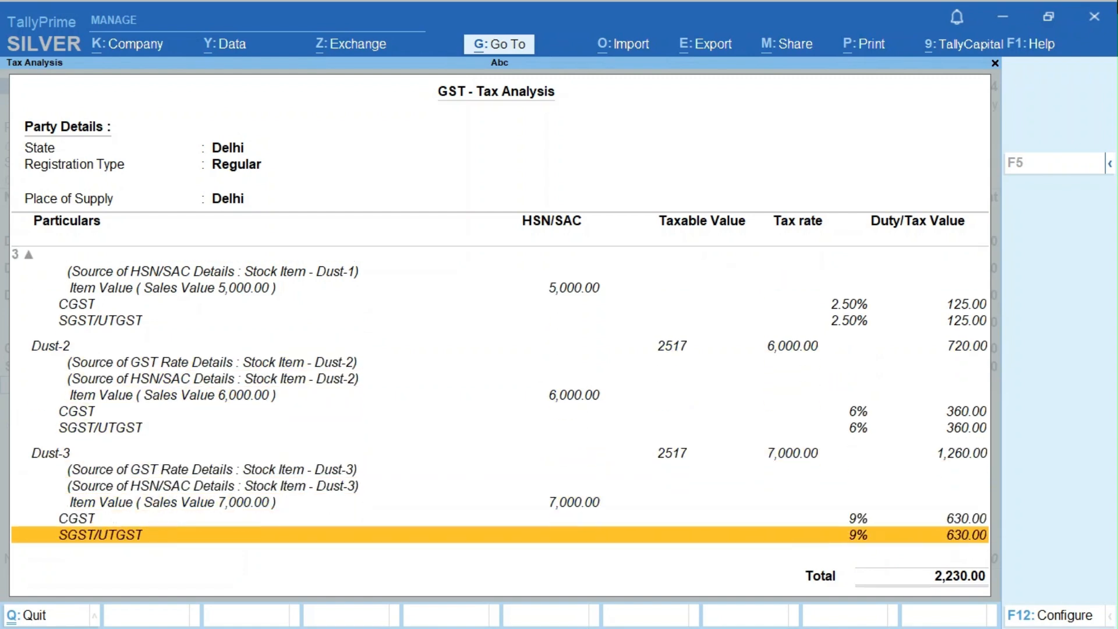
pyautogui.press('Escape')
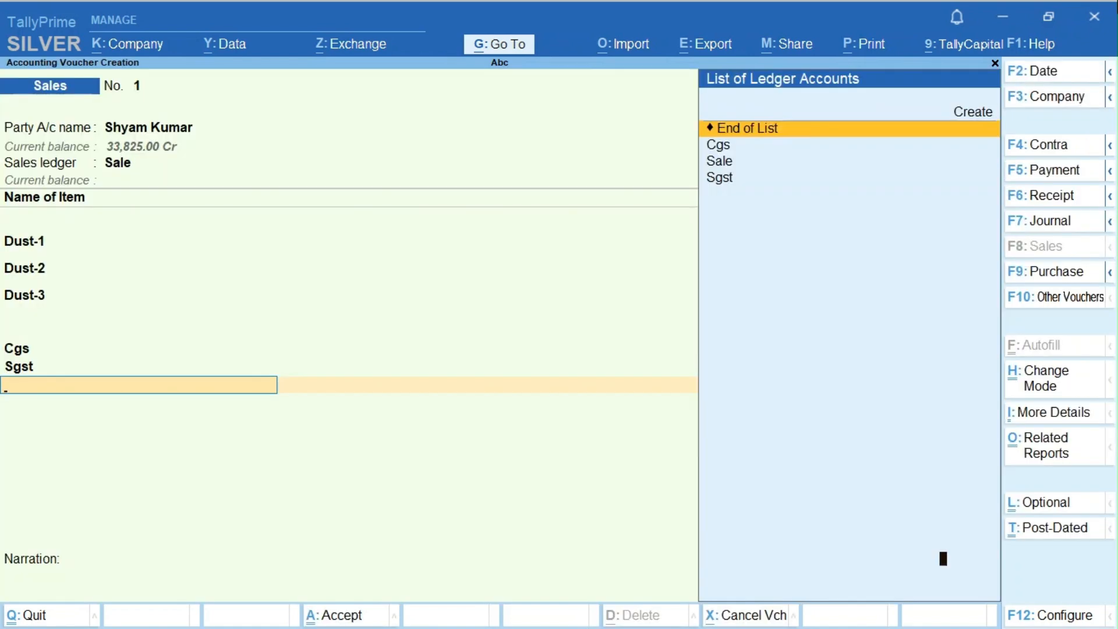
# Save sales voucher No. 1 for 20,230.00 and return to the Gateway of Tally
pyautogui.press('Return')
pyautogui.hotkey('ctrl', 'a')
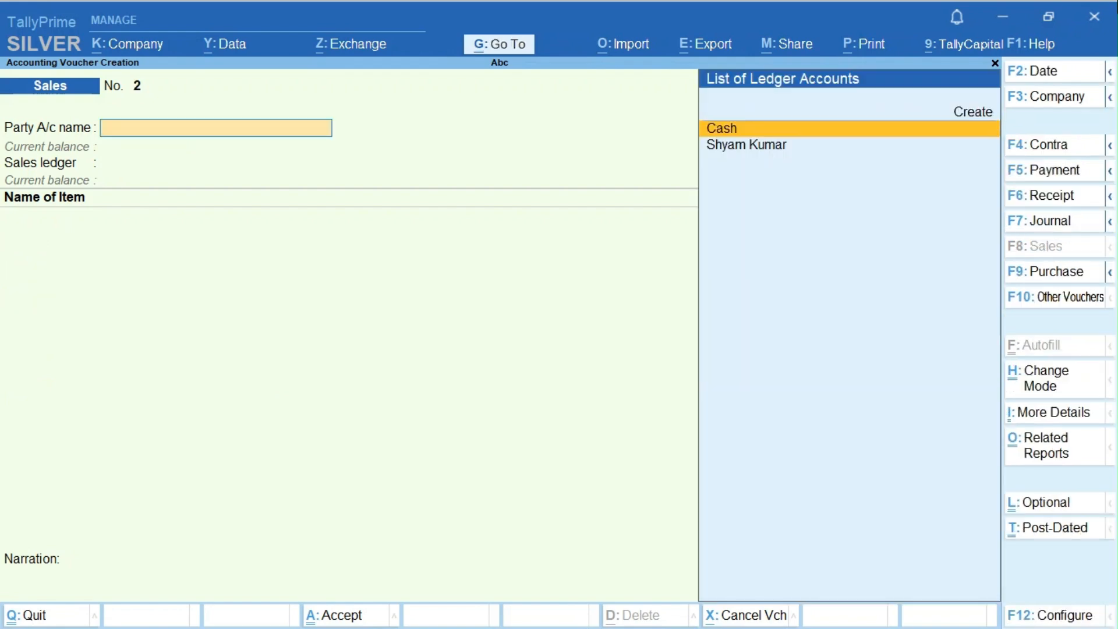
pyautogui.press('Escape')
pyautogui.press('Return')
pyautogui.press('Escape')
pyautogui.press('Escape')
pyautogui.press('Escape')
pyautogui.press('Escape')
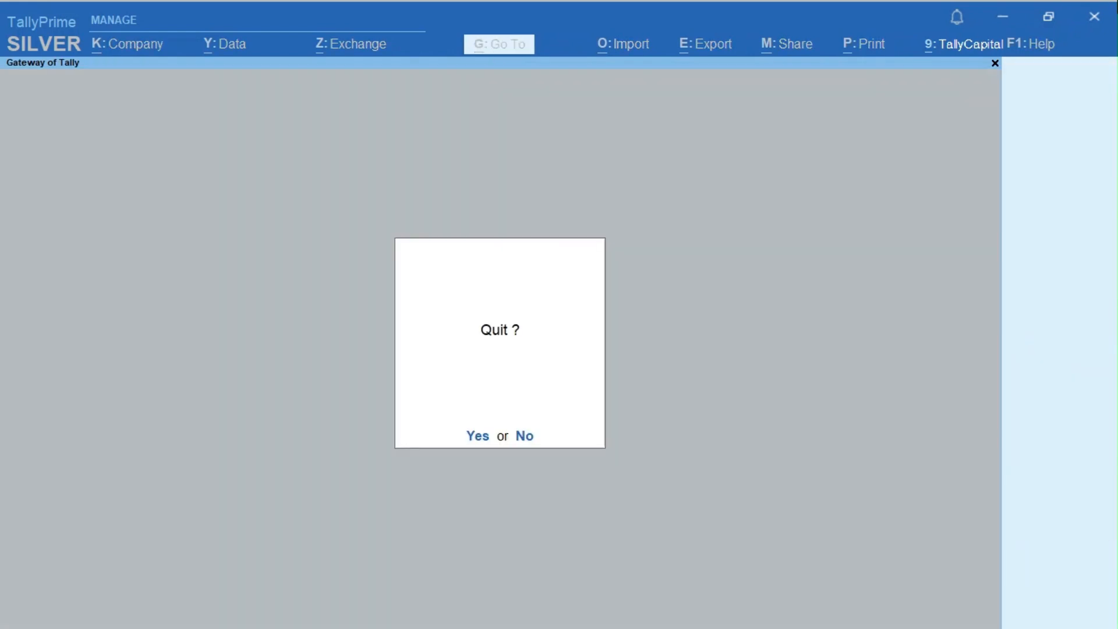
# Open the 20,230.00 sales voucher from the Day Book for alteration
pyautogui.press('d')
pyautogui.press('Down')
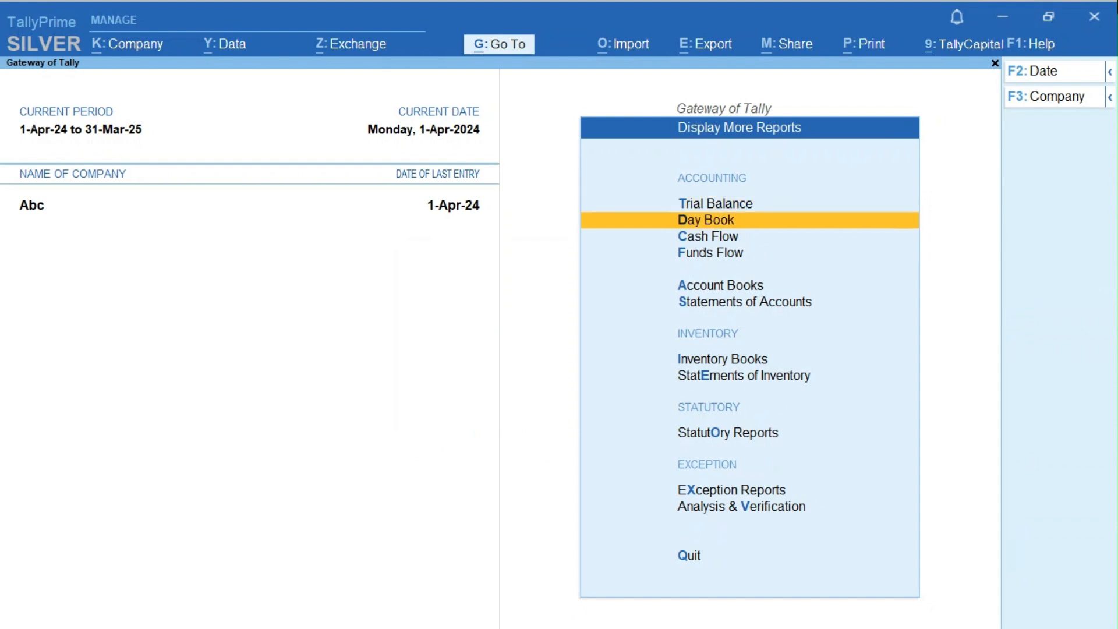
pyautogui.press('Return')
pyautogui.press('Up')
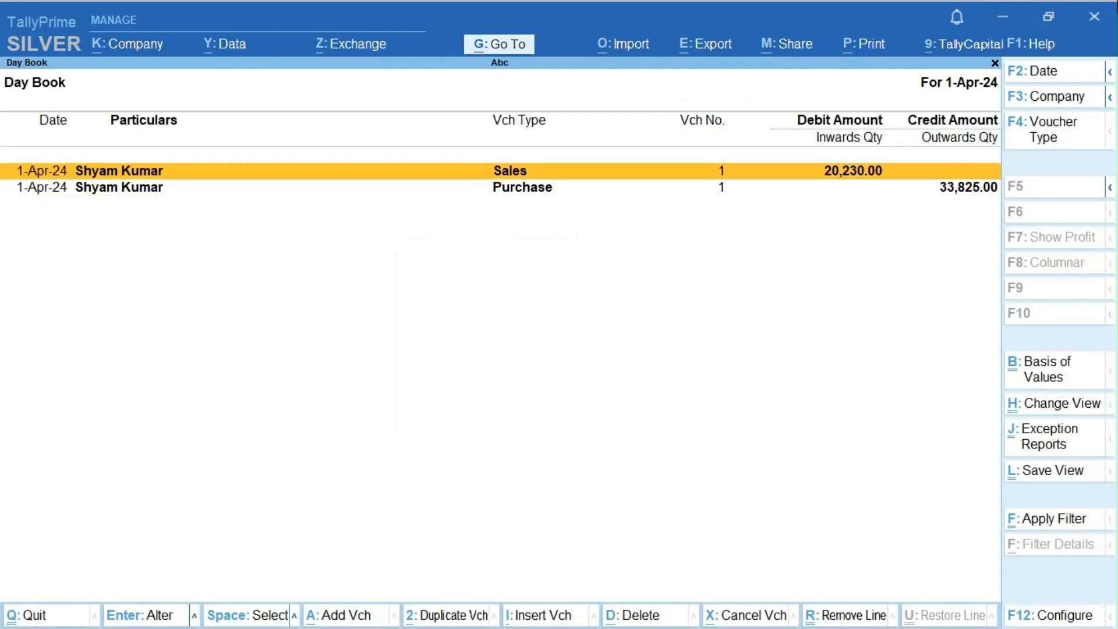
pyautogui.press('Down')
pyautogui.press('Up')
pyautogui.press('Return')
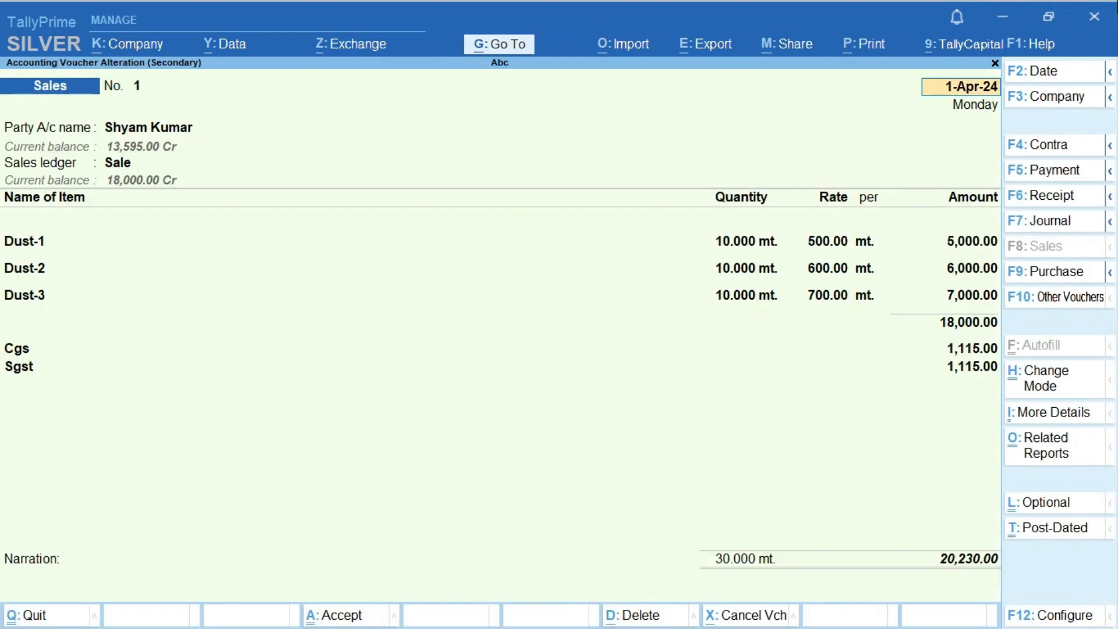
# Preview the sales voucher as a zoomed-in tax invoice showing Cgs and Sgst of 1,115.00
pyautogui.hotkey('ctrl', 'p')
pyautogui.press('i')
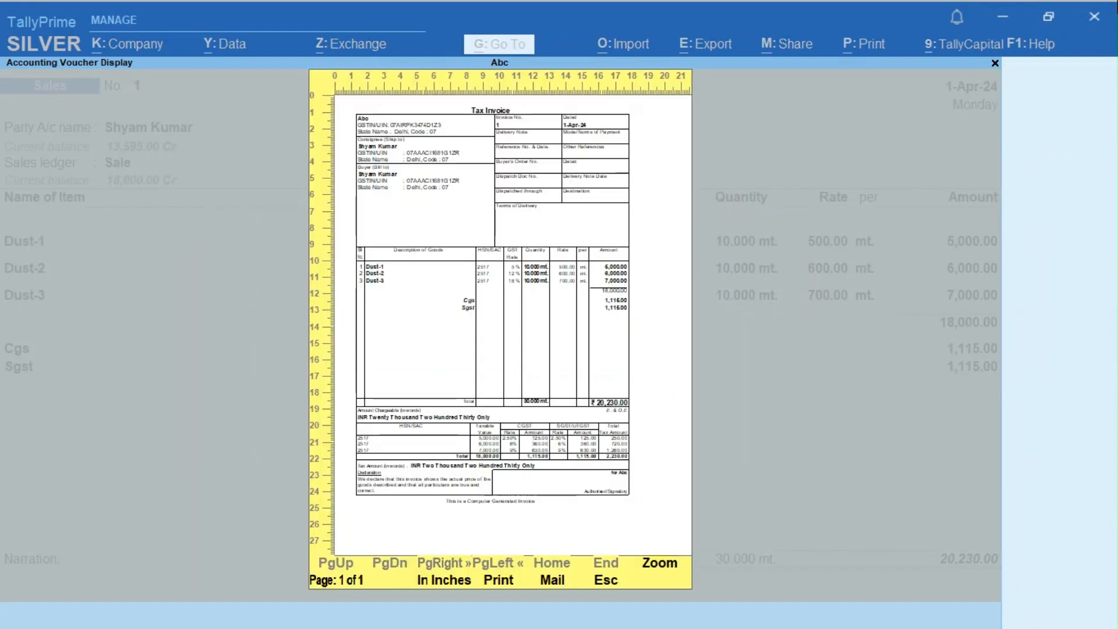
pyautogui.hotkey('alt', 'z')
pyautogui.press('Down')
pyautogui.press('Down')
pyautogui.press('Down')
pyautogui.press('Down')
pyautogui.press('Down')
pyautogui.press('Down')
pyautogui.press('Down')
pyautogui.press('Down')
pyautogui.press('Down')
pyautogui.press('Down')
pyautogui.press('Down')
pyautogui.press('Down')
pyautogui.press('Down')
pyautogui.press('Down')
pyautogui.press('Down')
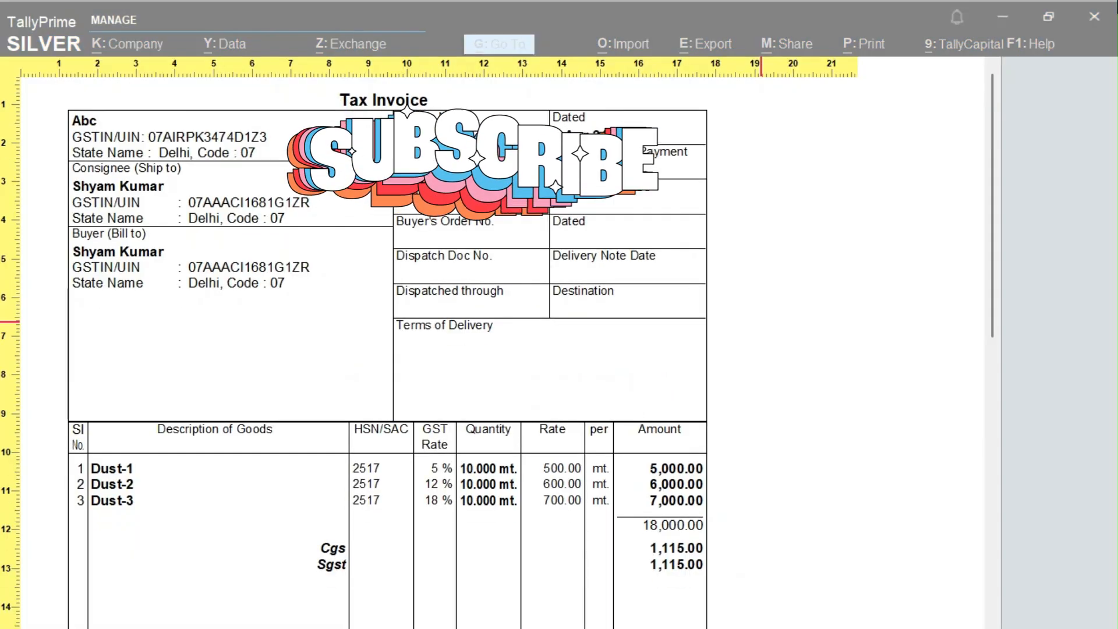
pyautogui.press('Down')
pyautogui.press('Down')
pyautogui.press('Down')
pyautogui.press('Down')
pyautogui.press('Down')
pyautogui.press('Down')
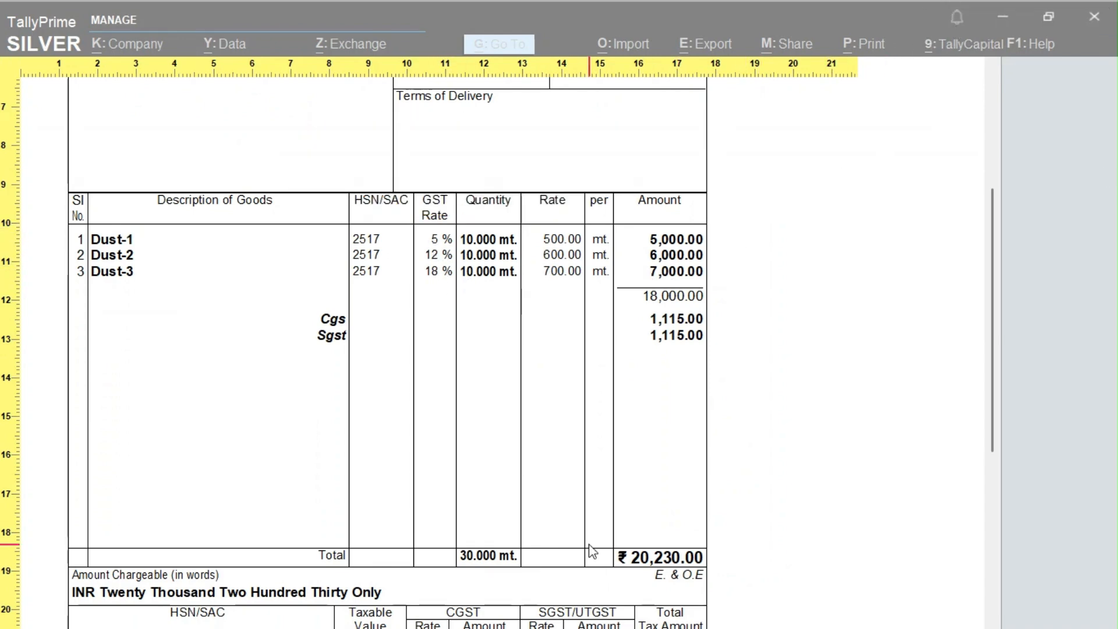
pyautogui.scroll(-1, 589, 545)
pyautogui.scroll(-3, 589, 545)
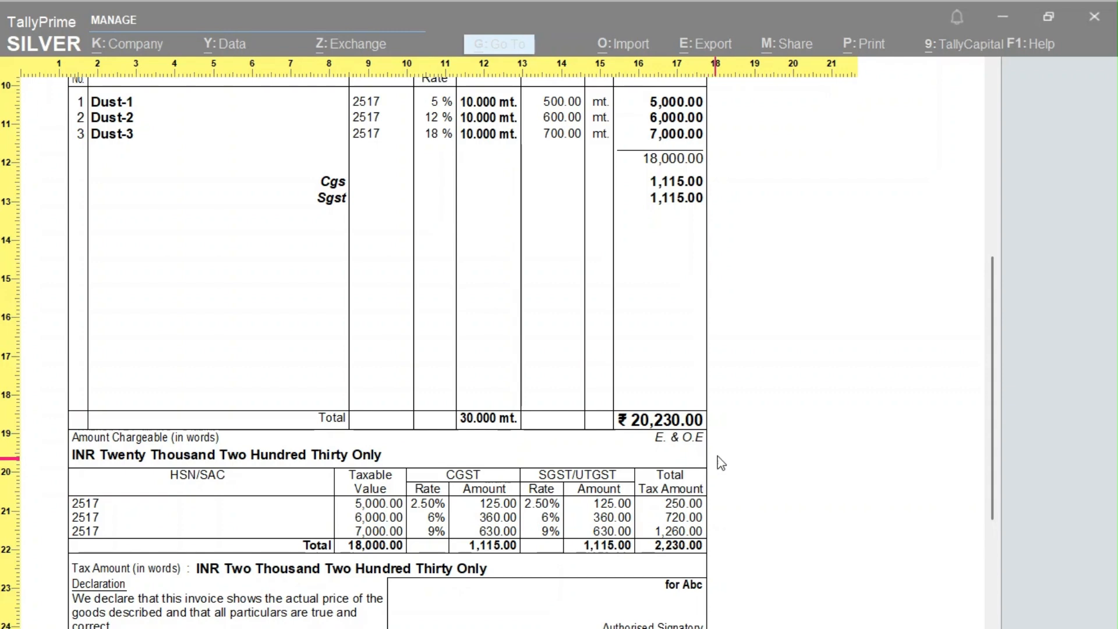
pyautogui.scroll(6, 726, 454)
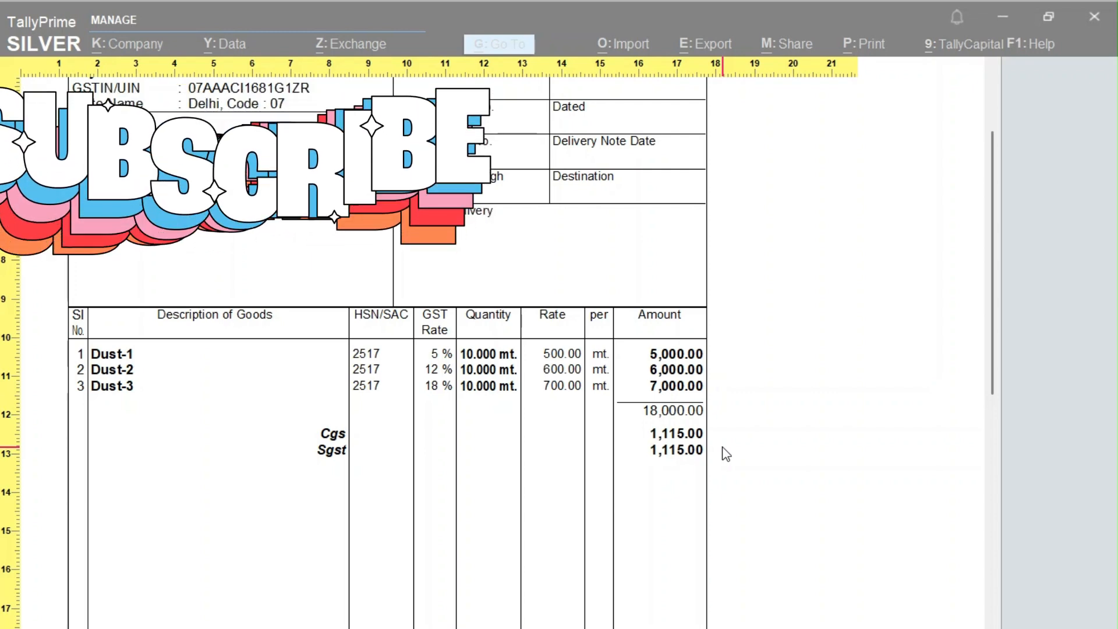
# Replace the first taxable value in E10 with 5000 and check its recalculated tax
pyautogui.hotkey('alt', 'Tab')
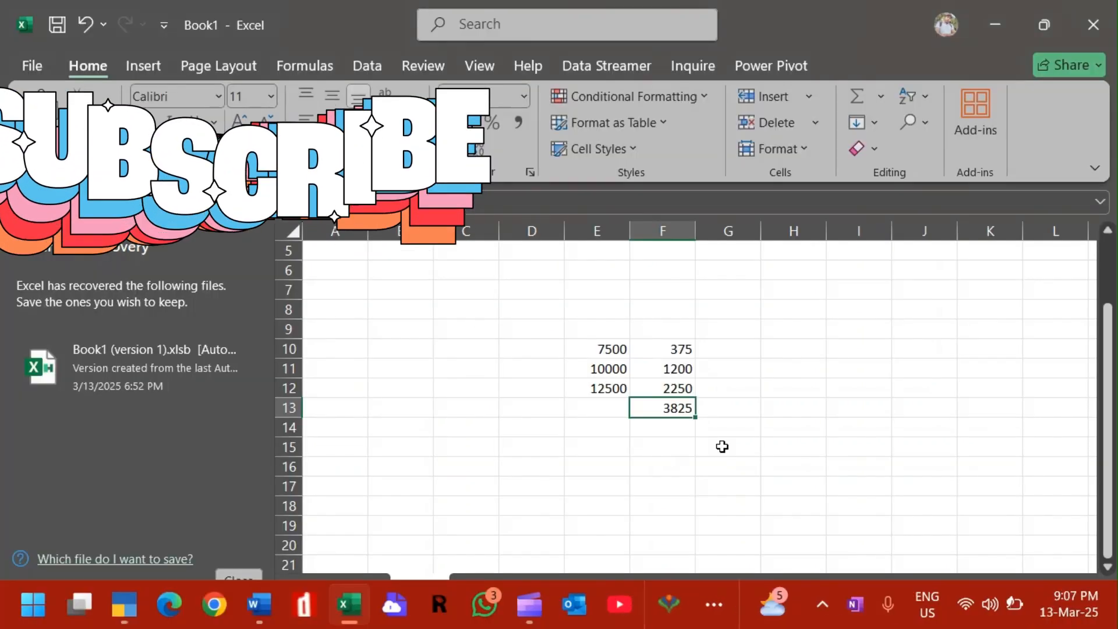
pyautogui.click(634, 363)
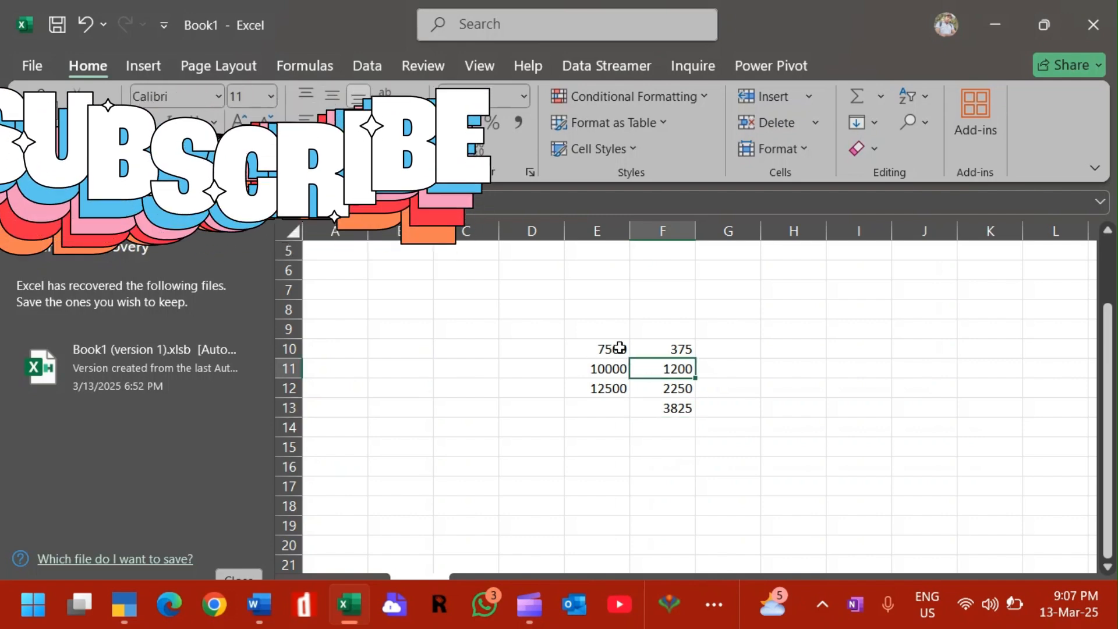
pyautogui.click(605, 349)
pyautogui.hotkey('alt', 'Tab')
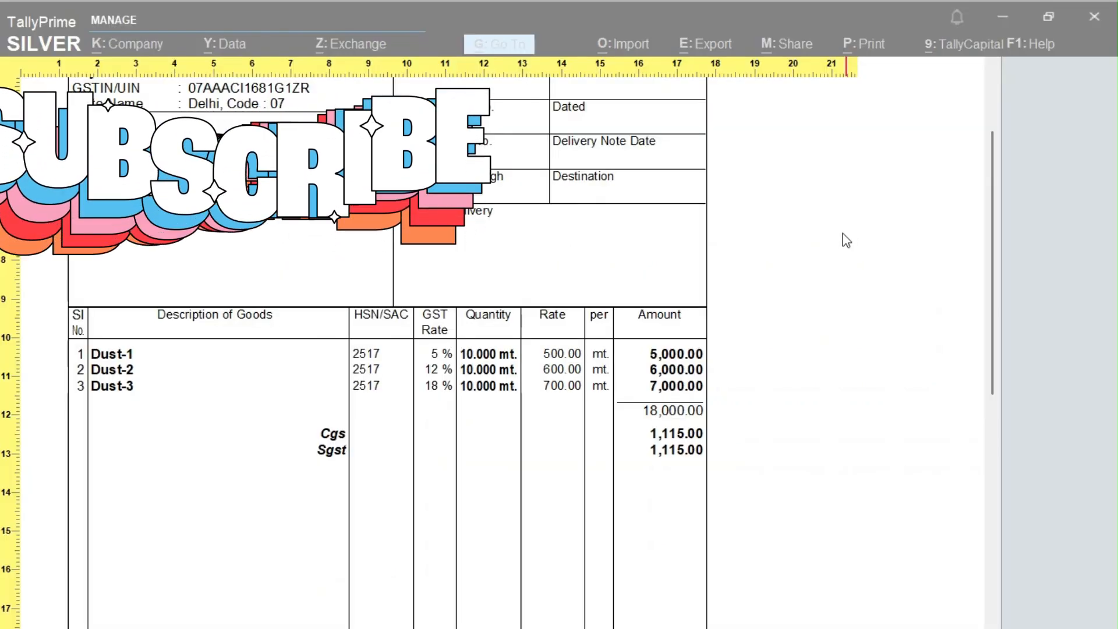
pyautogui.hotkey('alt', 'Tab')
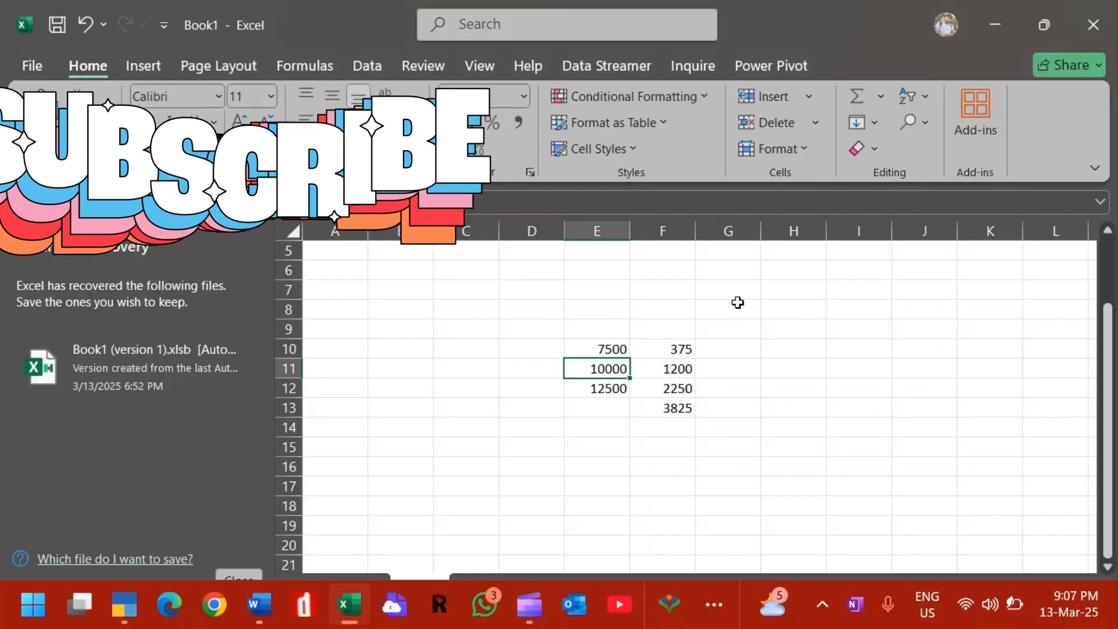
pyautogui.write('5000')
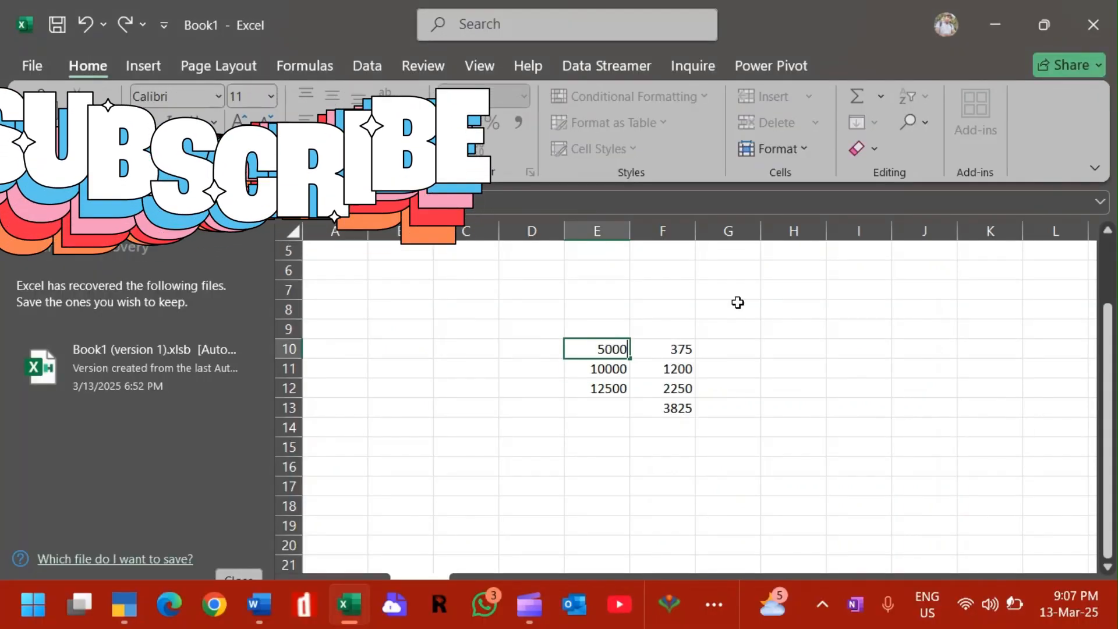
pyautogui.press('Return')
pyautogui.press('Up')
pyautogui.press('Right')
# Change the second taxable value in E11 to 6000, comparing against the TallyPrime invoice
pyautogui.press('Left')
pyautogui.press('Down')
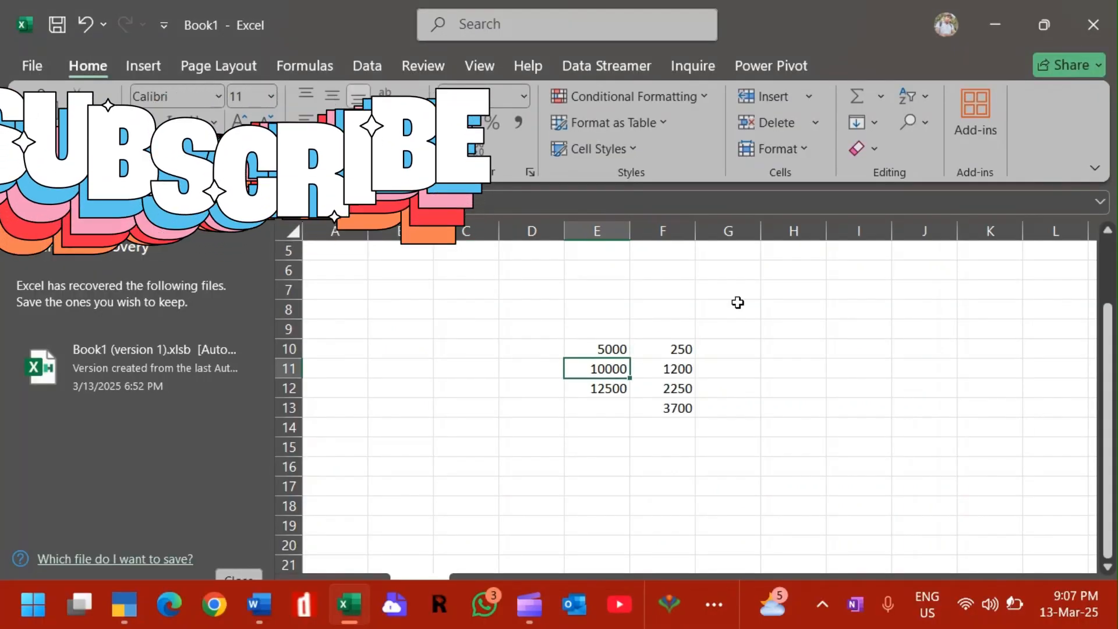
pyautogui.hotkey('alt', 'Tab')
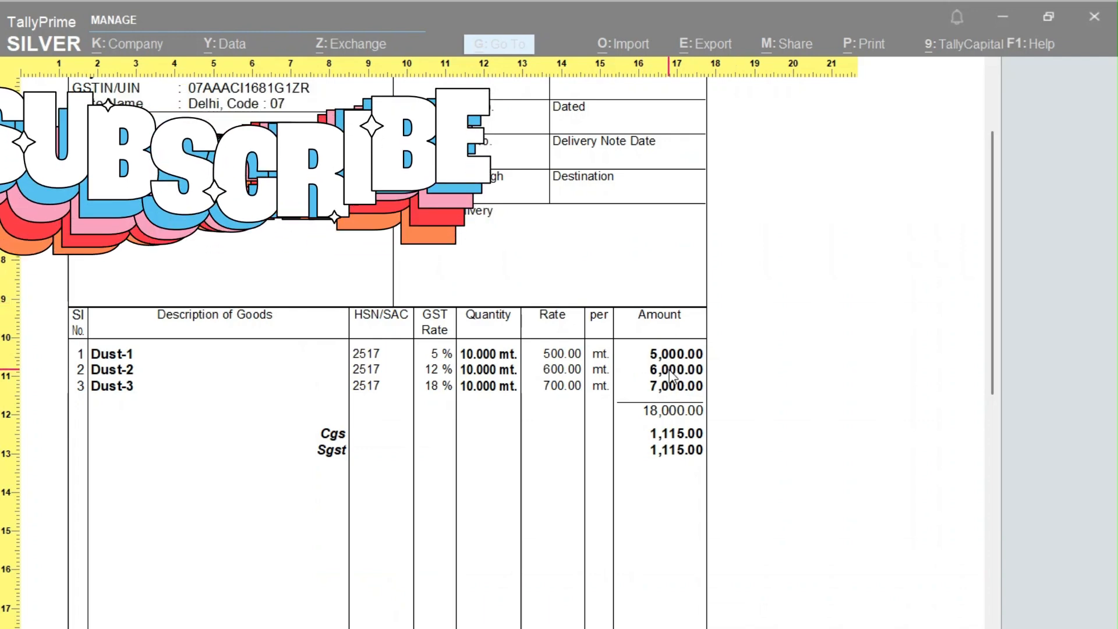
pyautogui.hotkey('alt', 'Tab')
pyautogui.write('6000')
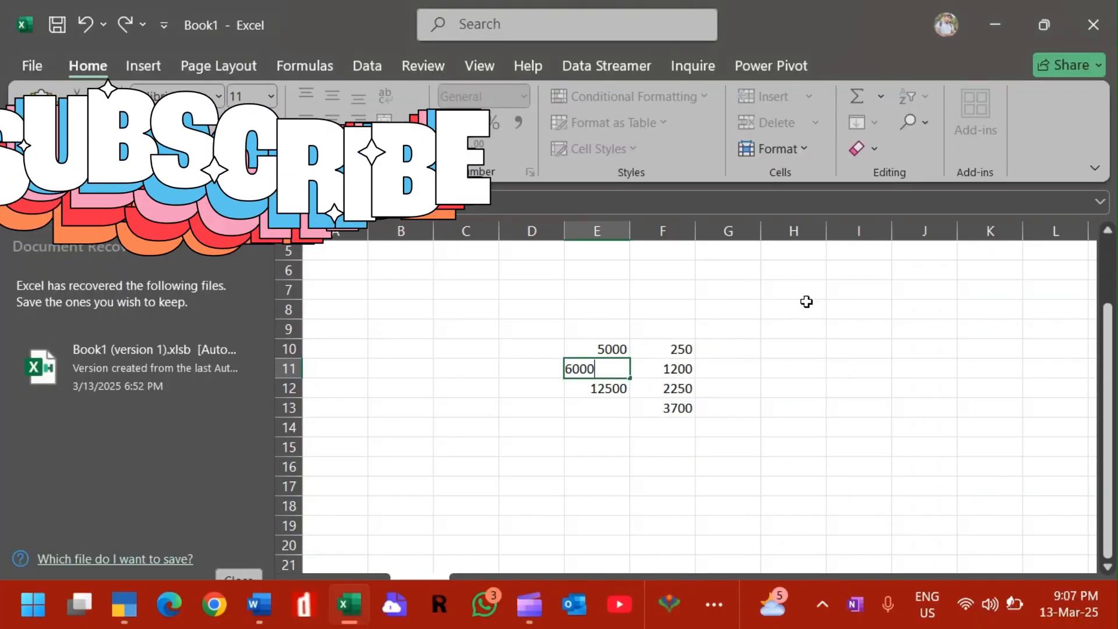
pyautogui.press('Return')
pyautogui.hotkey('alt', 'Tab')
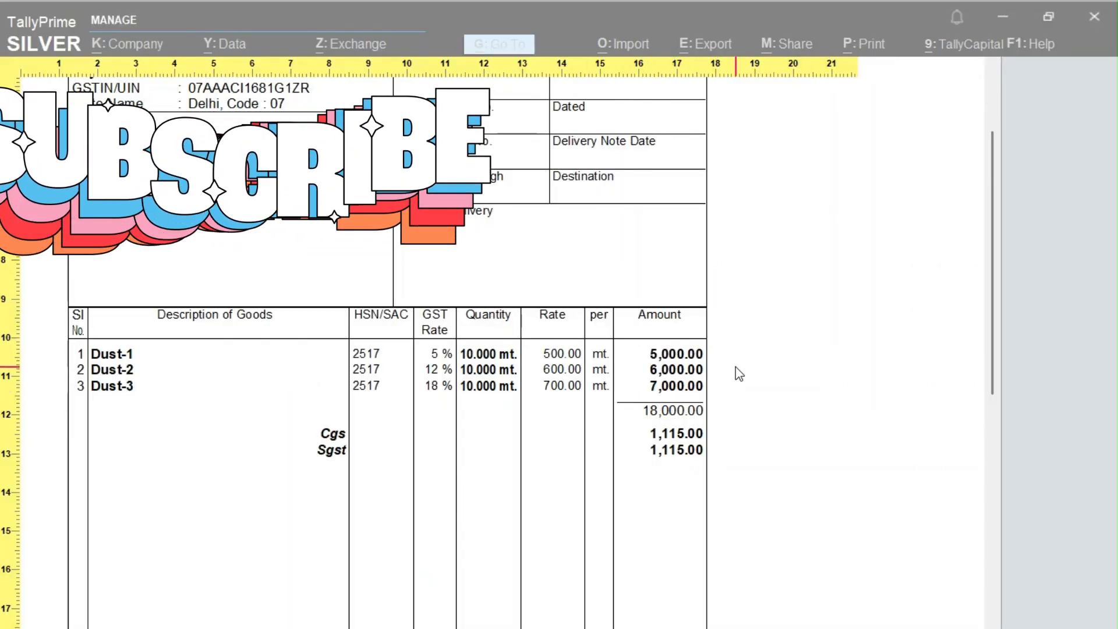
pyautogui.hotkey('alt', 'Tab')
# Overwrite 12500 in E12 with 7000 so the tax total in F13 becomes 2230
pyautogui.press('Down')
pyautogui.press('Up')
pyautogui.press('F2')
pyautogui.press('BackSpace')
pyautogui.press('BackSpace')
pyautogui.press('BackSpace')
pyautogui.press('BackSpace')
pyautogui.press('BackSpace')
pyautogui.write('700')
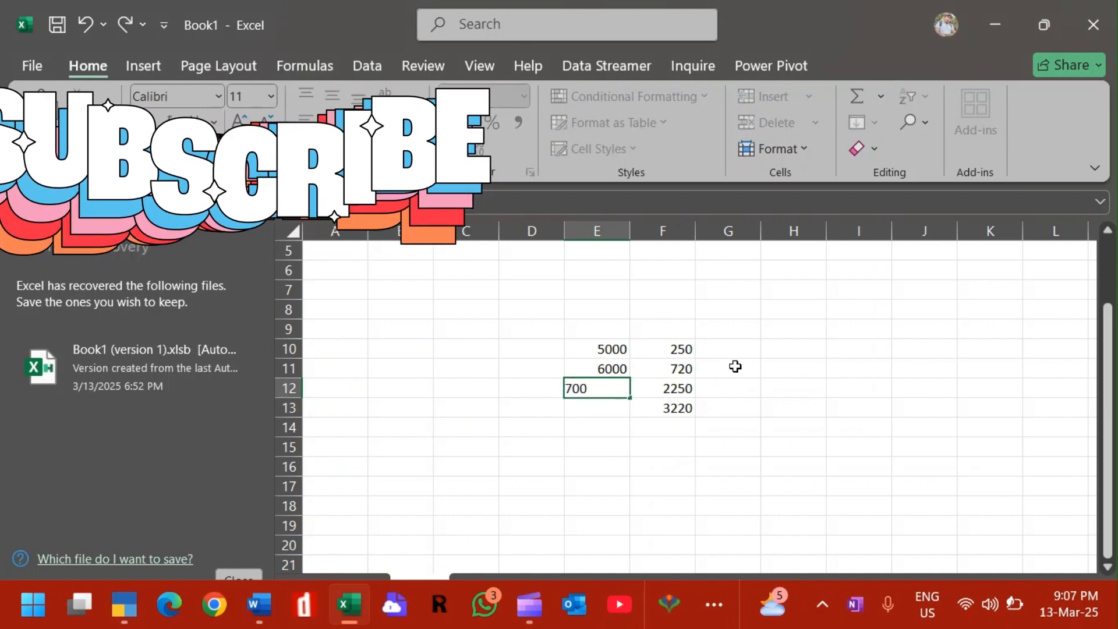
pyautogui.write('0')
pyautogui.press('Return')
pyautogui.press('Right')
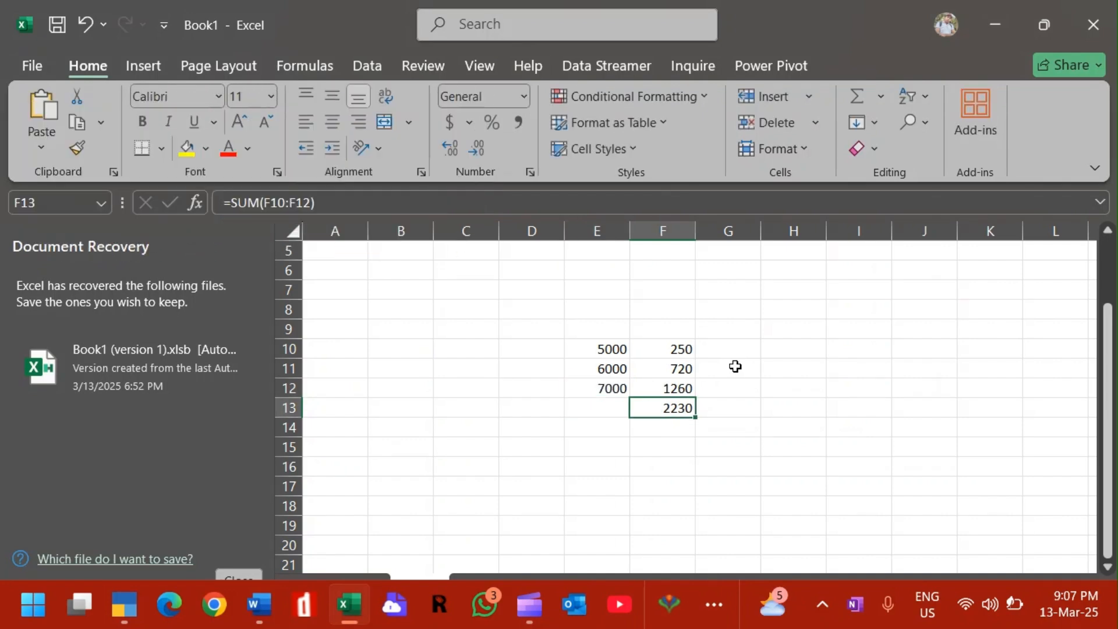
pyautogui.hotkey('alt', 'Tab')
# Look over the sales invoice preview, then close it, the print settings and the voucher to the Day Book
pyautogui.scroll(-5, 737, 373)
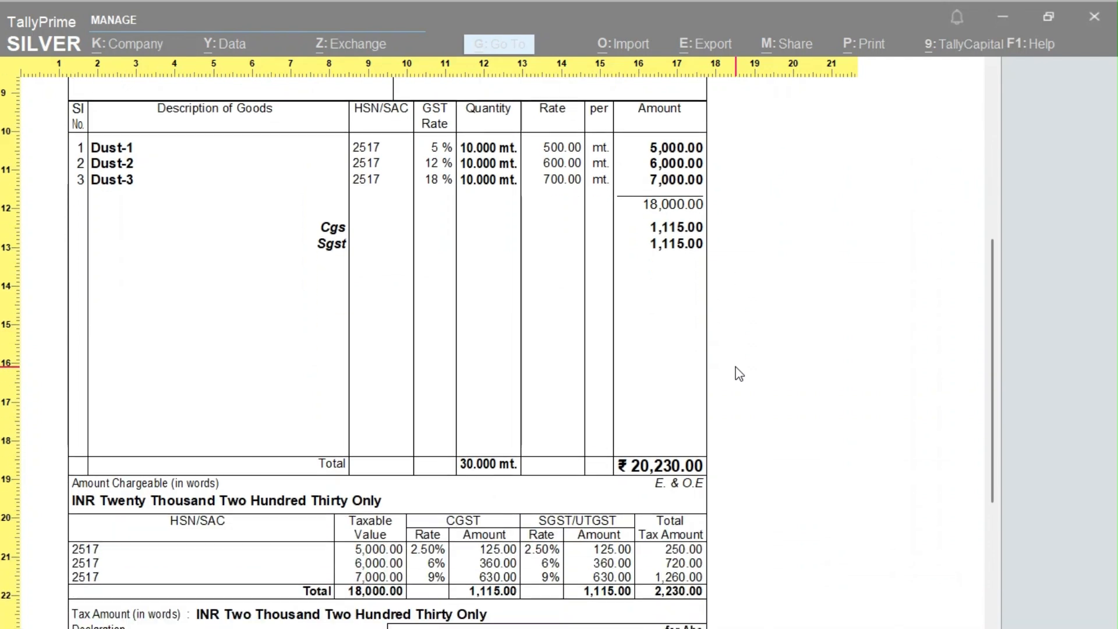
pyautogui.scroll(-3, 738, 373)
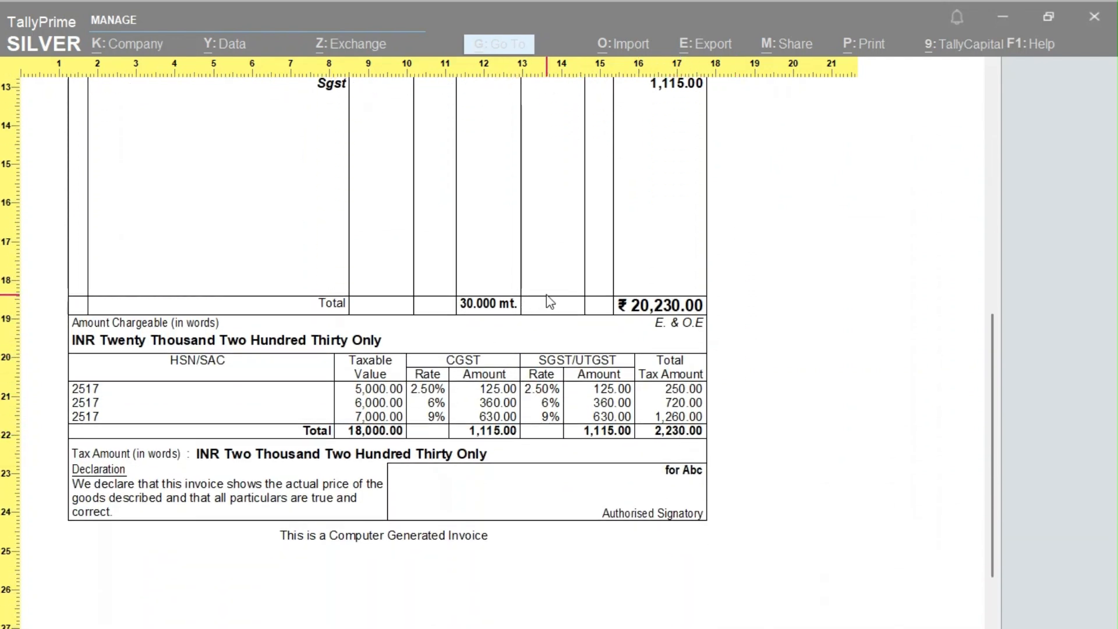
pyautogui.scroll(8, 548, 297)
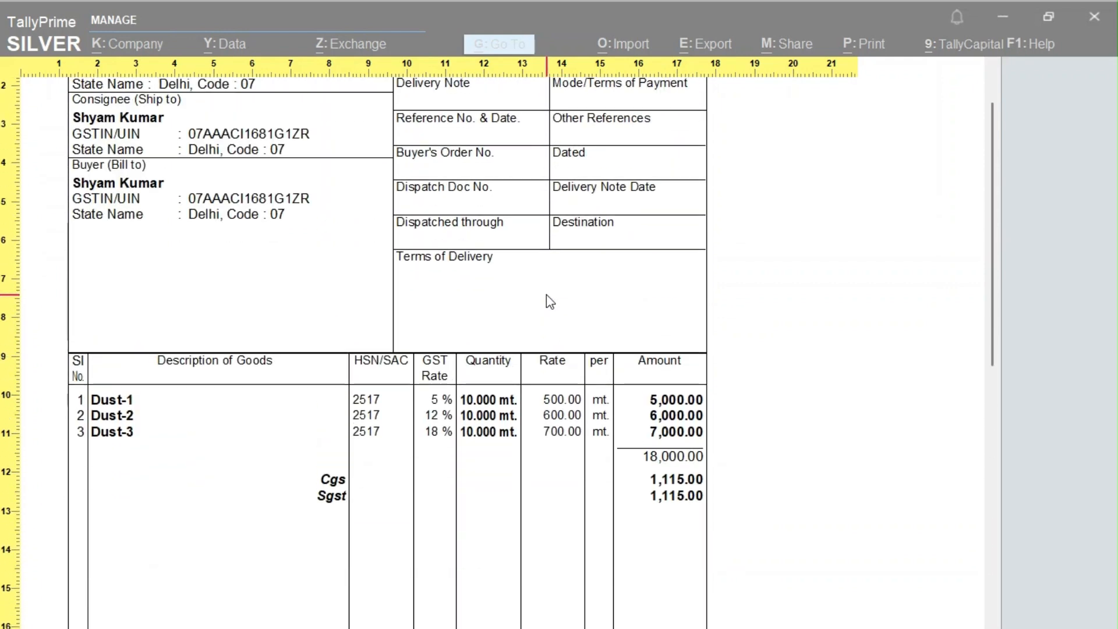
pyautogui.scroll(2, 549, 301)
pyautogui.press('Escape')
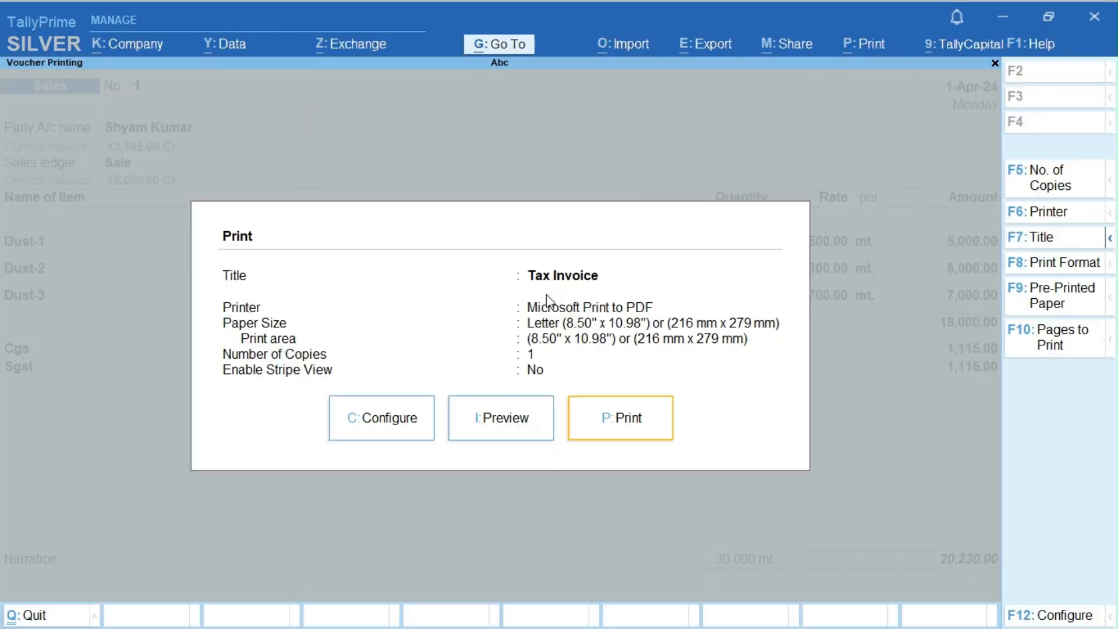
pyautogui.press('Escape')
pyautogui.press('Escape')
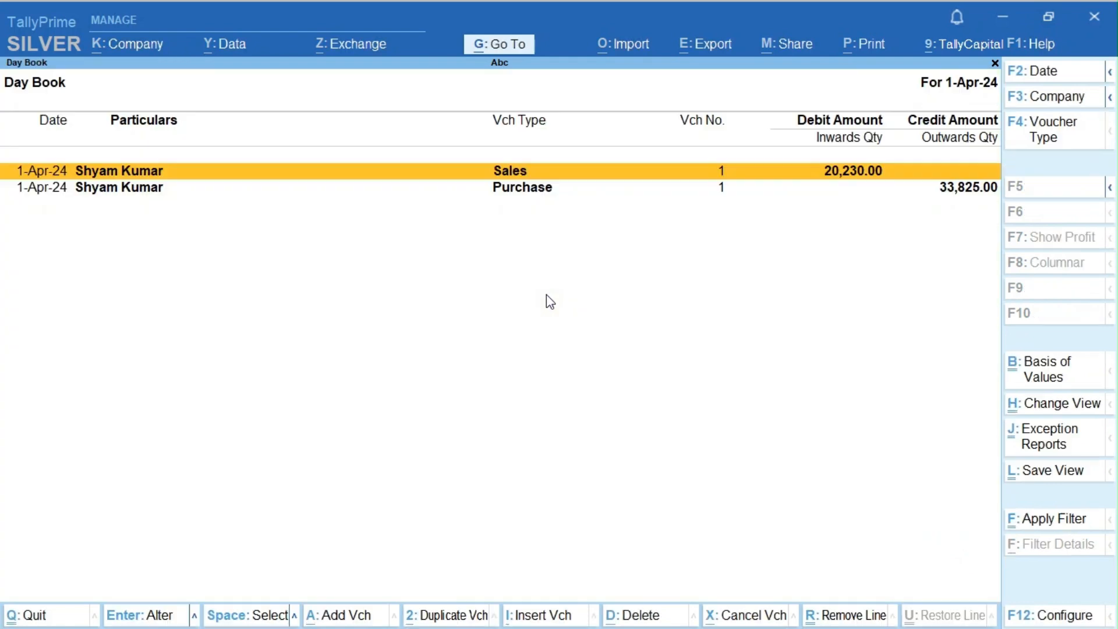
pyautogui.press('Escape')
pyautogui.press('Escape')
pyautogui.press('Escape')
pyautogui.press('Escape')
pyautogui.press('Escape')
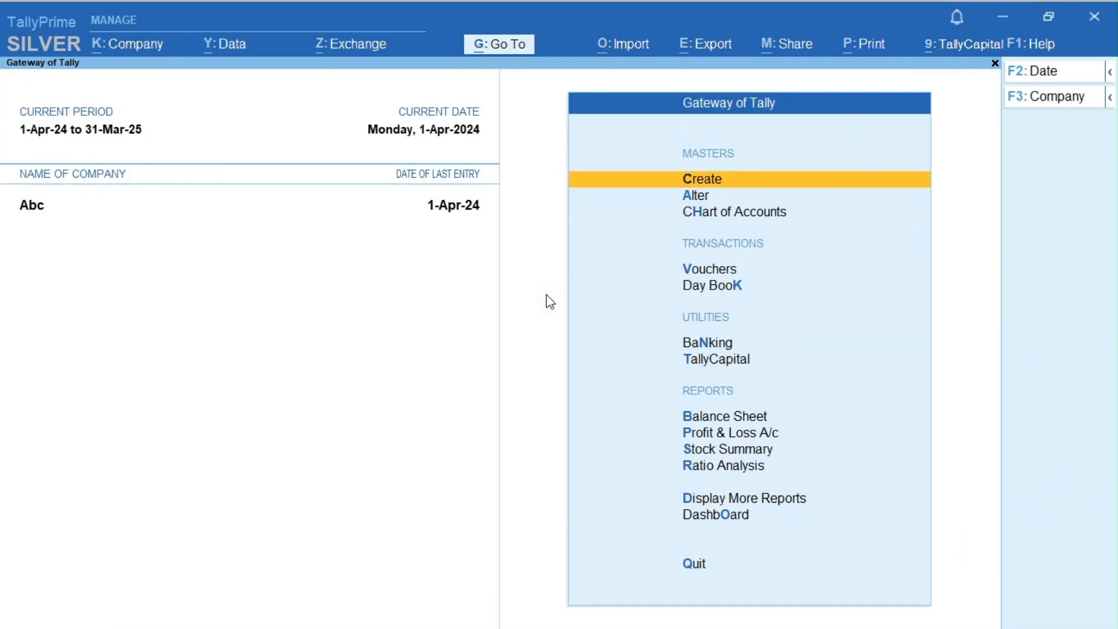
pyautogui.press('p')
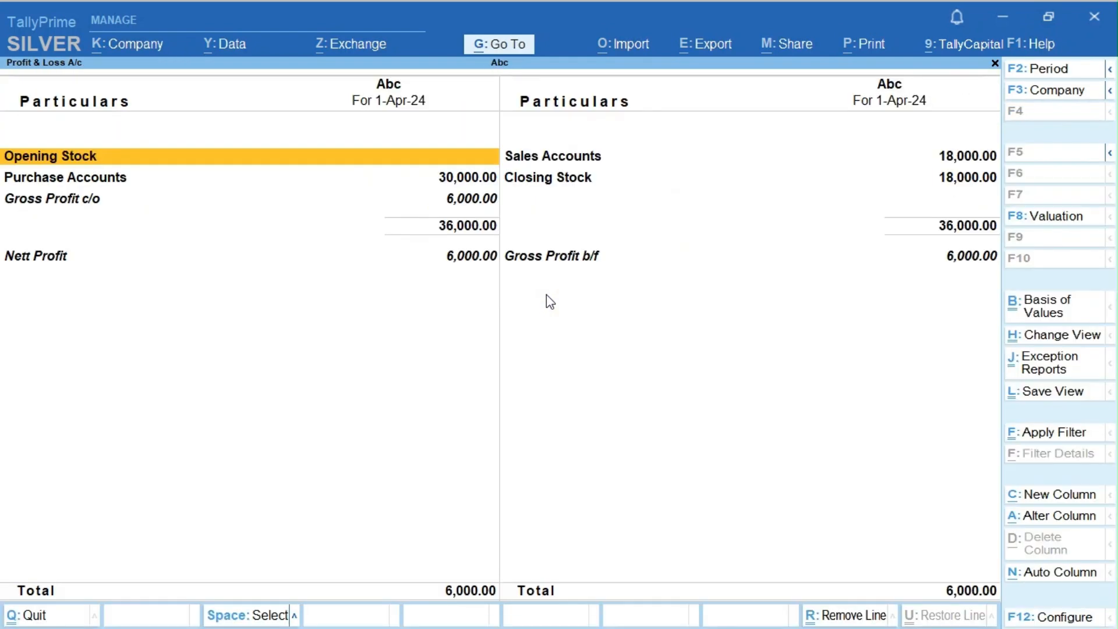
pyautogui.hotkey('alt', 'F5')
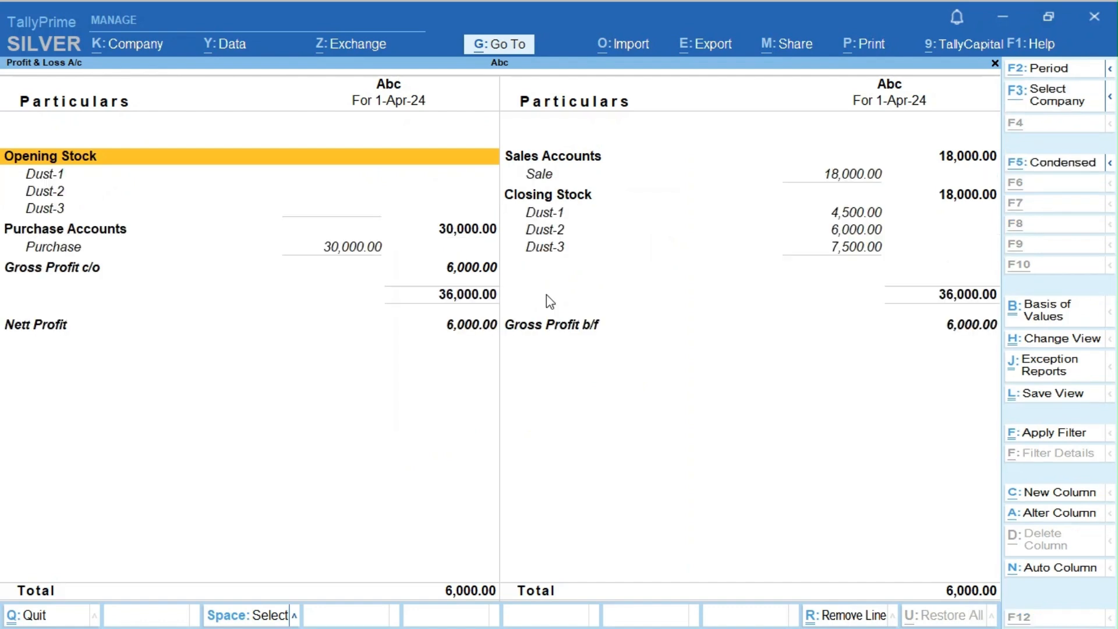
pyautogui.press('Right')
pyautogui.press('Left')
pyautogui.press('Right')
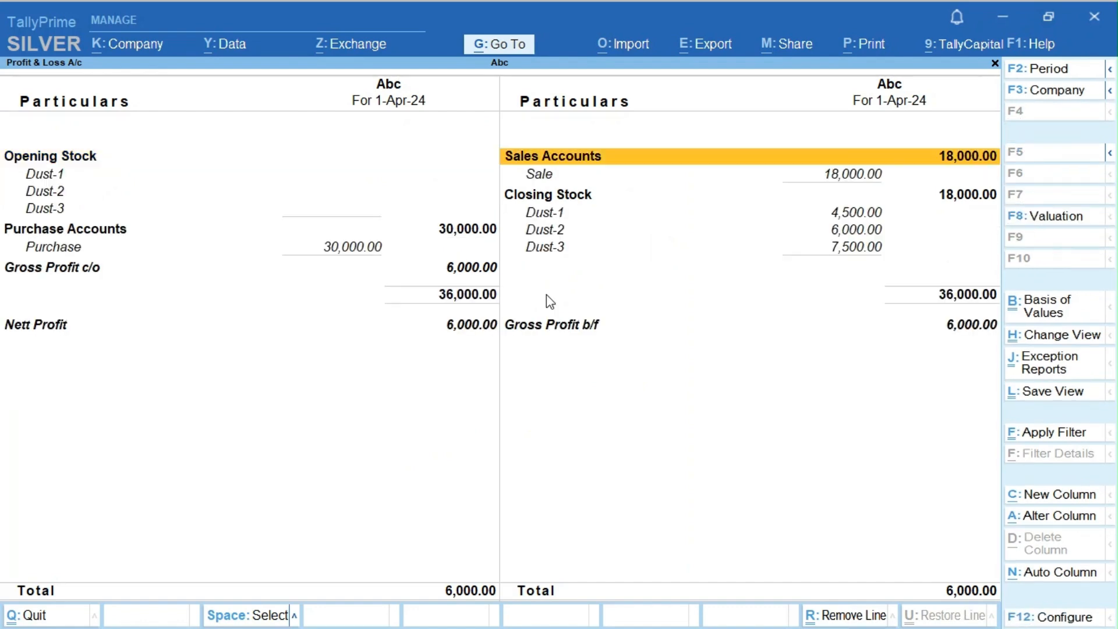
pyautogui.press('Down')
pyautogui.press('Down')
pyautogui.press('Down')
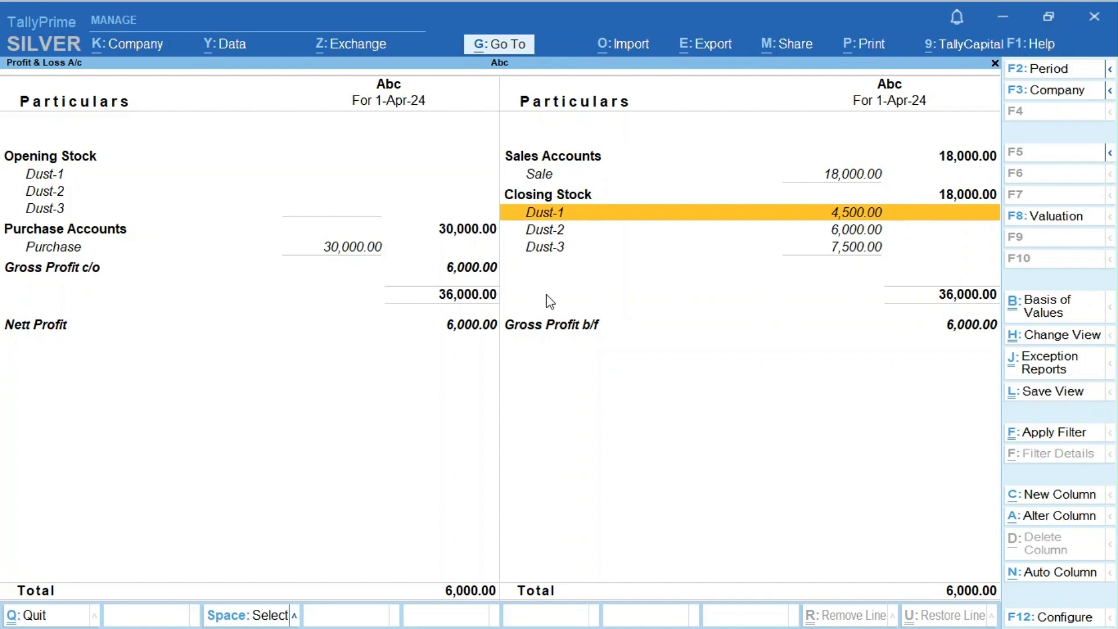
pyautogui.press('Down')
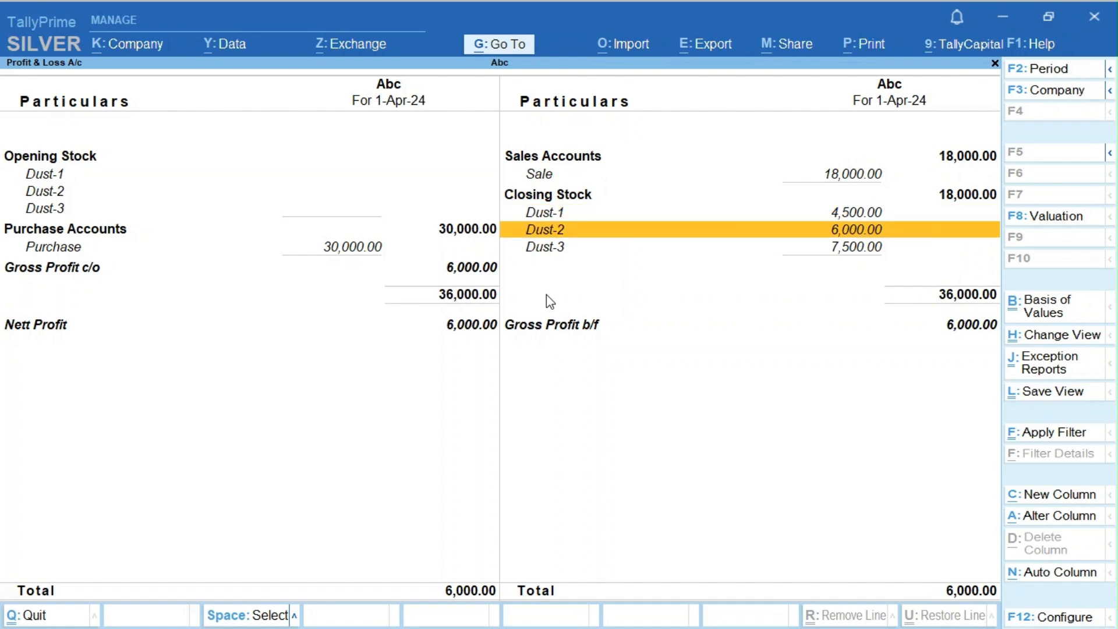
pyautogui.press('Up')
pyautogui.press('Down')
pyautogui.press('Down')
pyautogui.press('Up')
pyautogui.press('Down')
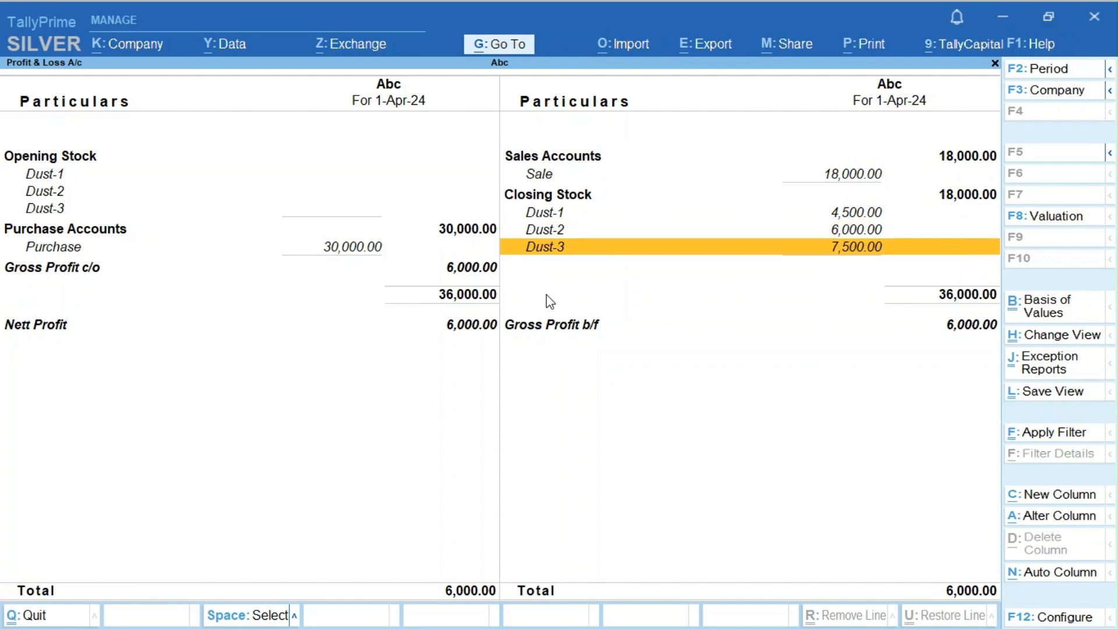
pyautogui.press('Down')
pyautogui.press('Up')
pyautogui.press('Up')
pyautogui.press('Left')
pyautogui.press('Up')
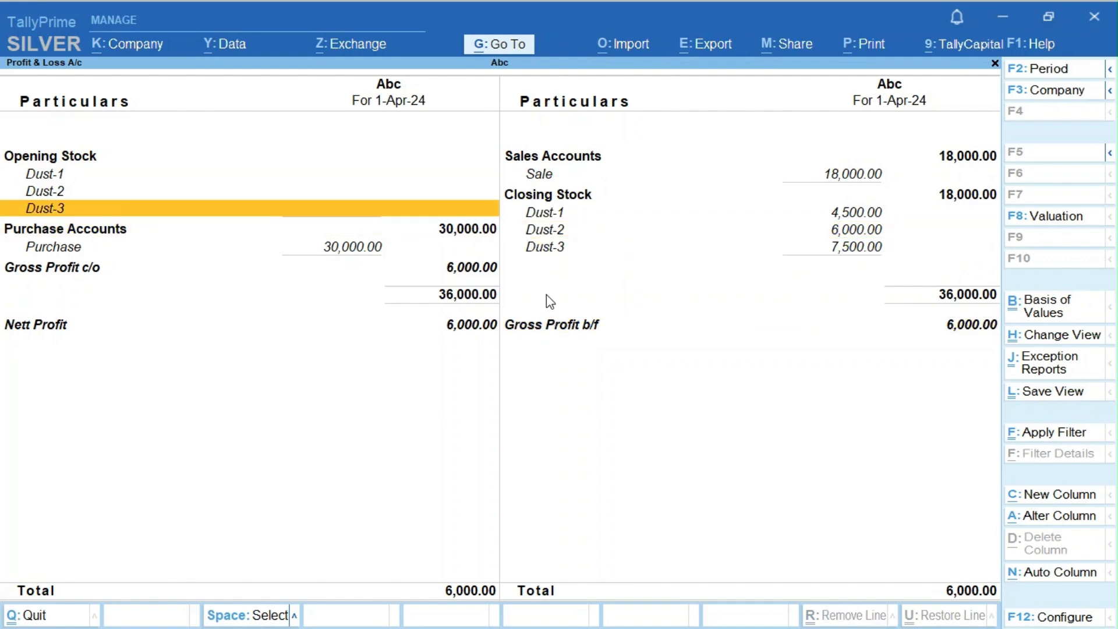
pyautogui.press('Up')
pyautogui.press('Up')
pyautogui.press('Up')
pyautogui.press('Down')
pyautogui.press('Down')
pyautogui.press('Down')
pyautogui.press('Down')
pyautogui.press('Down')
pyautogui.press('Up')
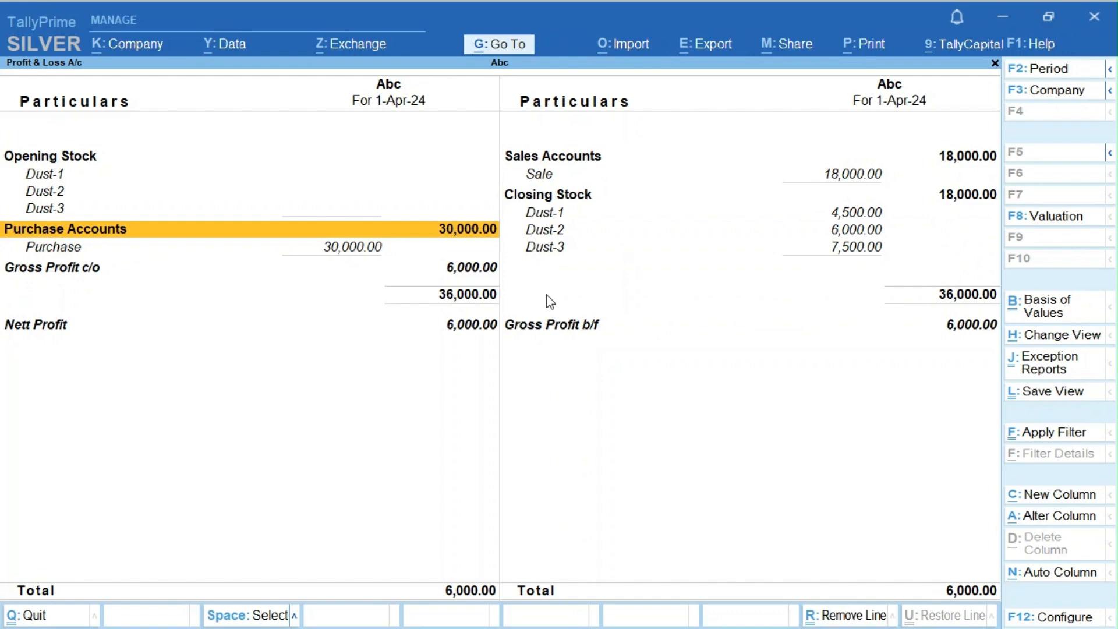
pyautogui.press('Up')
pyautogui.press('Down')
pyautogui.press('Right')
pyautogui.press('Left')
pyautogui.press('Escape')
# Go through Display More Reports and Statutory Reports to the GST reports list
pyautogui.press('Escape')
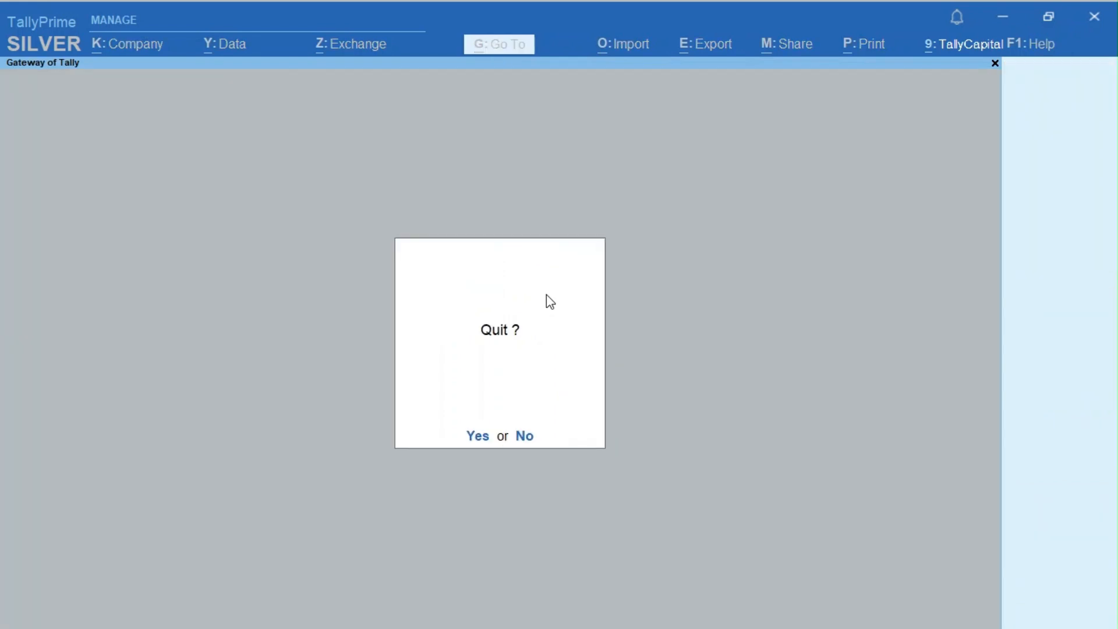
pyautogui.press('Escape')
pyautogui.press('d')
pyautogui.press('Down')
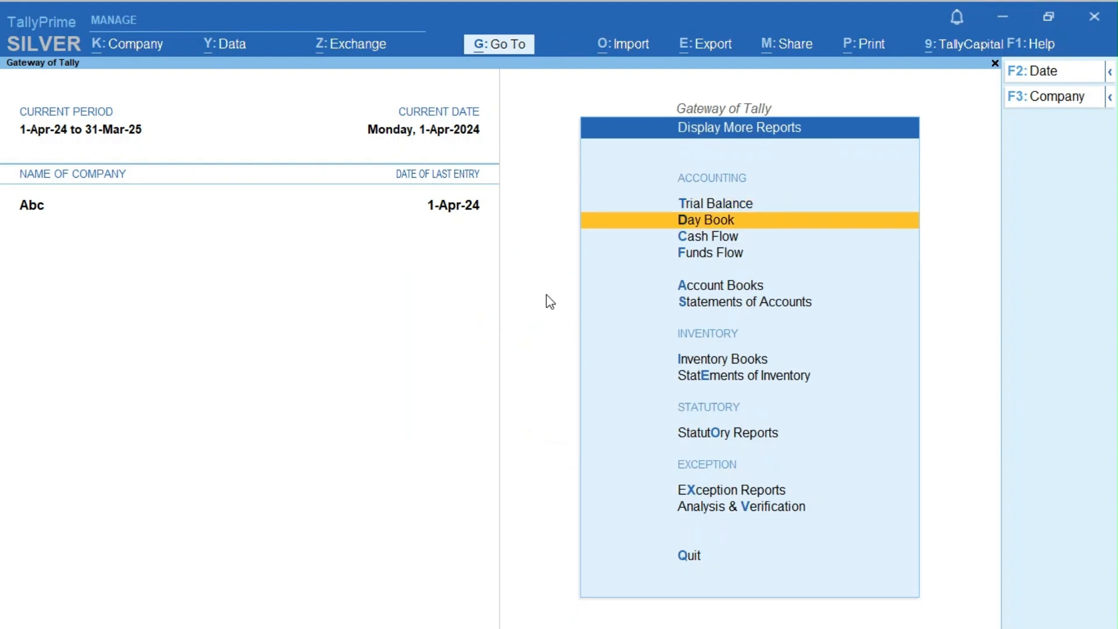
pyautogui.press('Down')
pyautogui.press('Down')
pyautogui.press('Down')
pyautogui.press('Down')
pyautogui.press('Down')
pyautogui.press('Down')
pyautogui.press('Down')
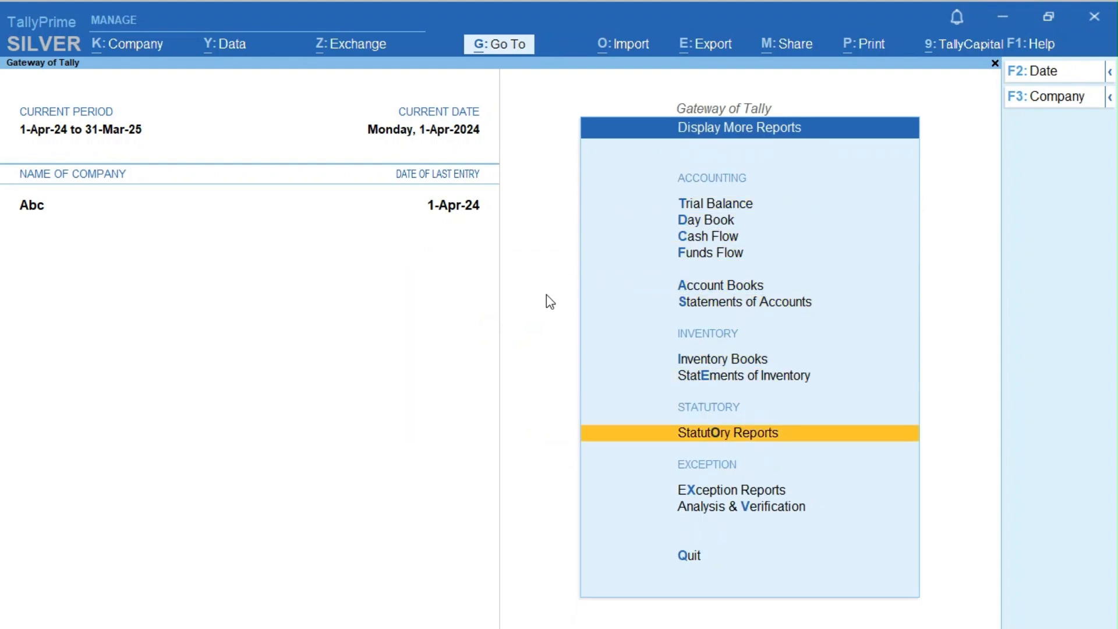
pyautogui.press('Up')
pyautogui.press('Down')
pyautogui.press('Up')
pyautogui.press('Down')
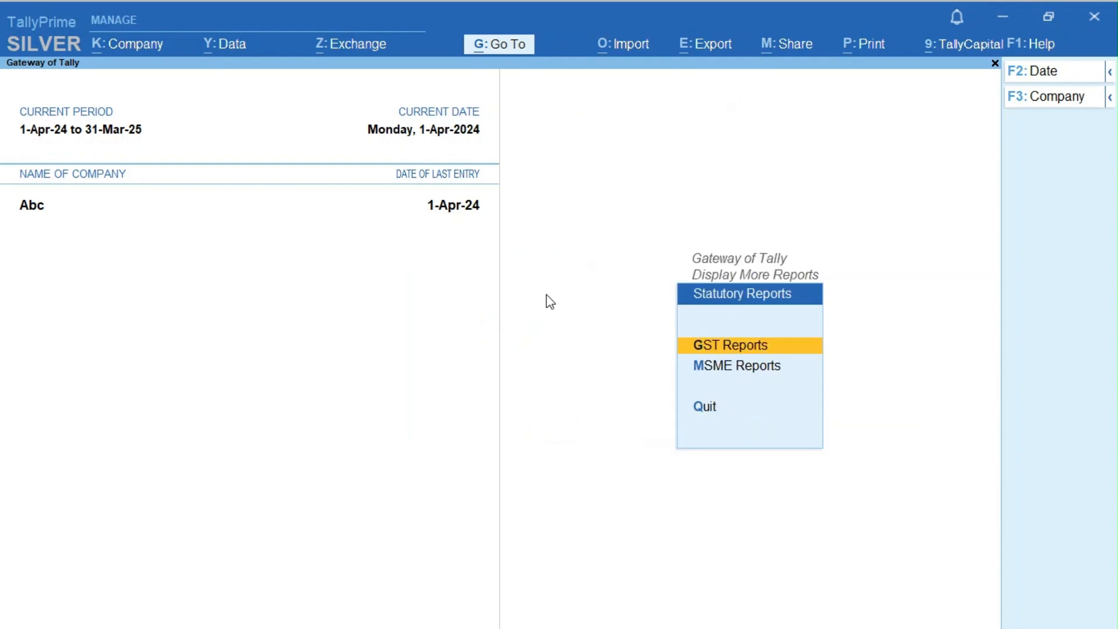
pyautogui.press('Return')
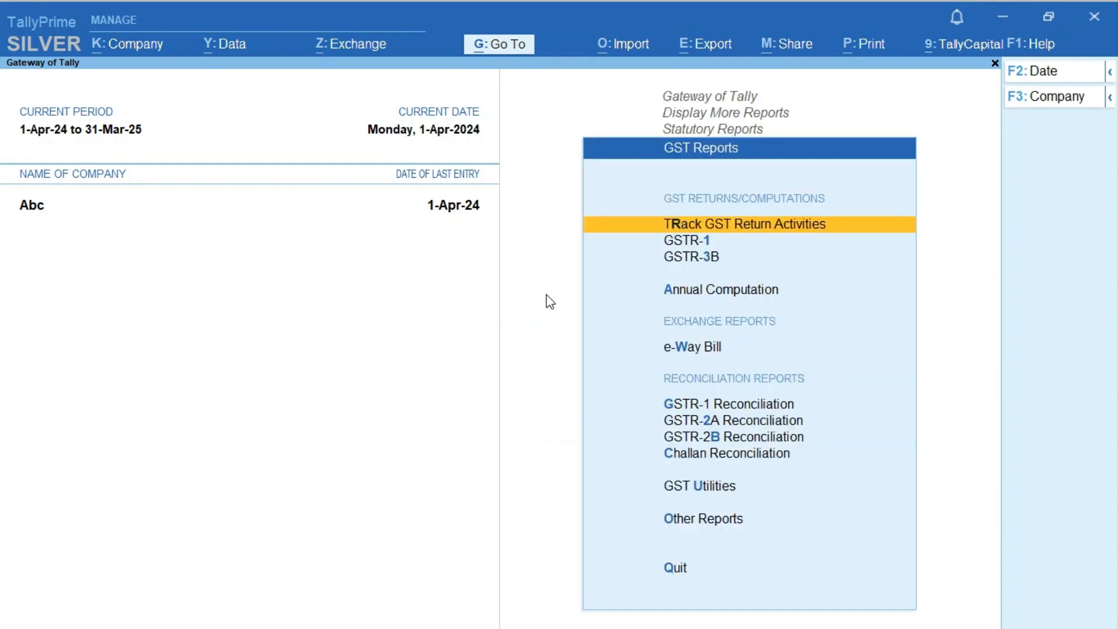
# Review GSTR-1's voucher counts, including B2B and B2C (Large) invoices
pyautogui.press('Down')
pyautogui.press('Return')
pyautogui.press('Down')
pyautogui.press('Down')
pyautogui.press('Down')
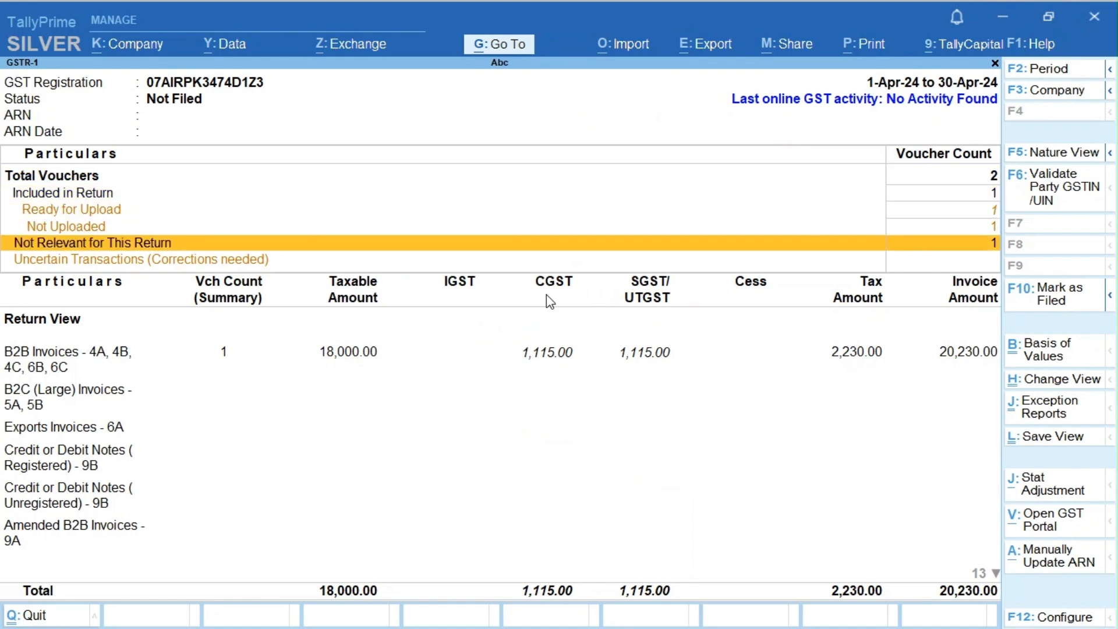
pyautogui.press('Down')
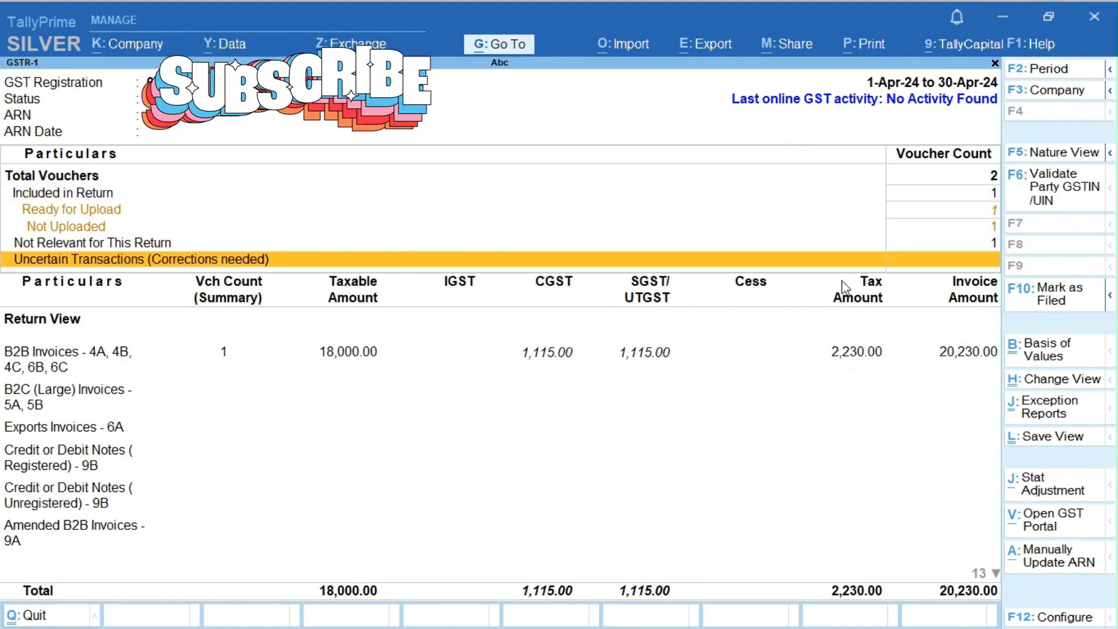
pyautogui.press('Down')
pyautogui.press('Up')
pyautogui.press('Up')
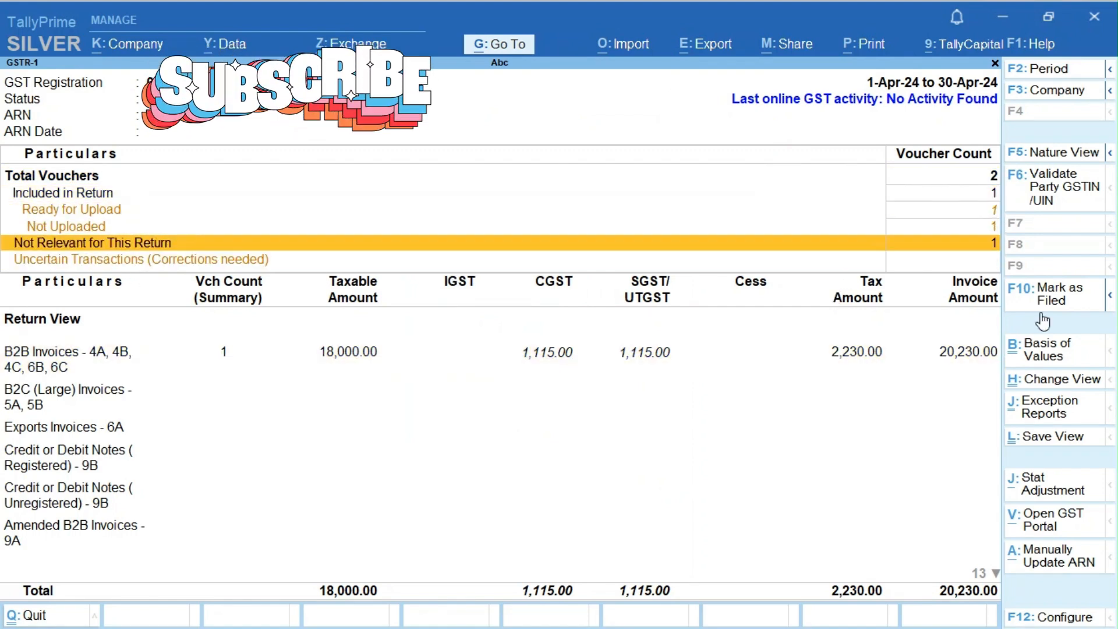
pyautogui.press('Down')
pyautogui.press('Down')
pyautogui.press('Down')
pyautogui.press('Escape')
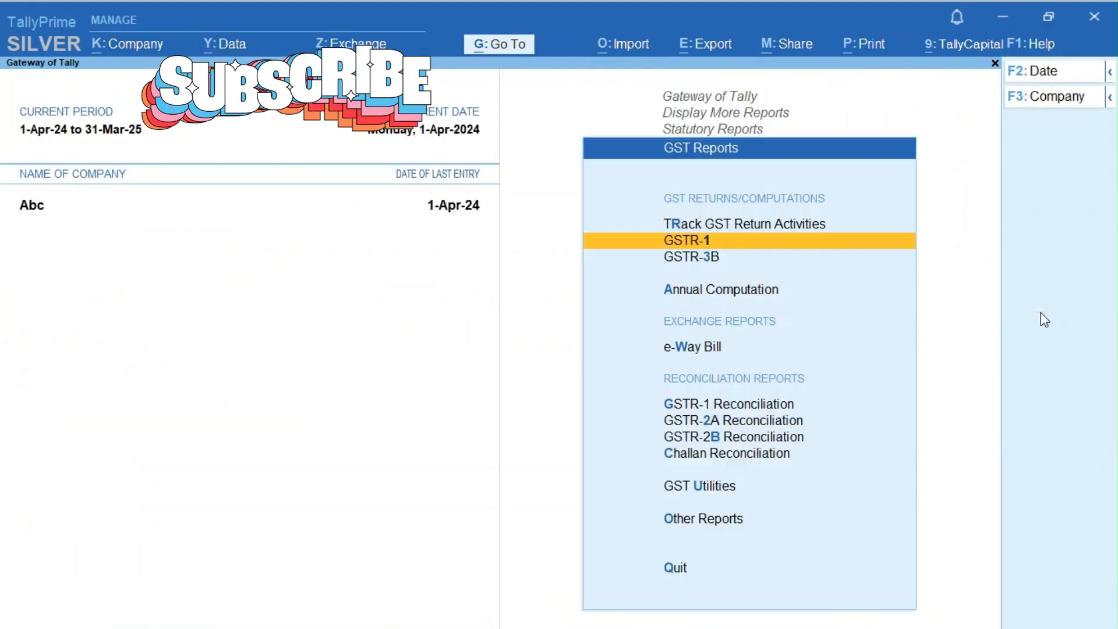
# Check the GSTR-2A Reconciliation report
pyautogui.press('Down')
pyautogui.press('Down')
pyautogui.press('Down')
pyautogui.press('Down')
pyautogui.press('Down')
pyautogui.press('Down')
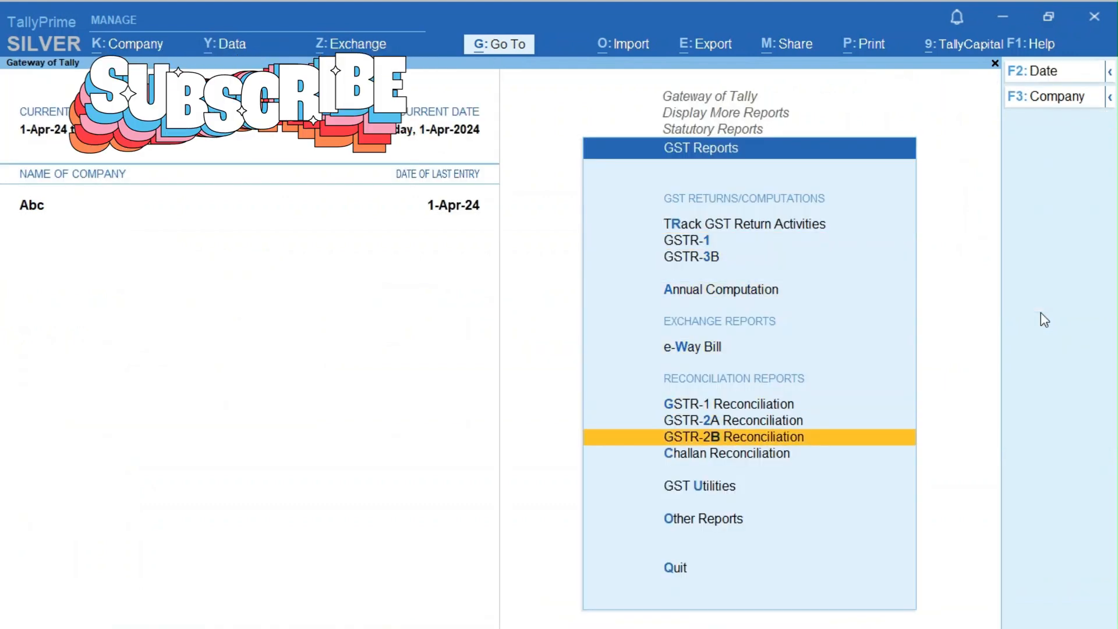
pyautogui.press('Up')
pyautogui.press('Return')
pyautogui.press('Down')
pyautogui.press('Down')
pyautogui.press('Down')
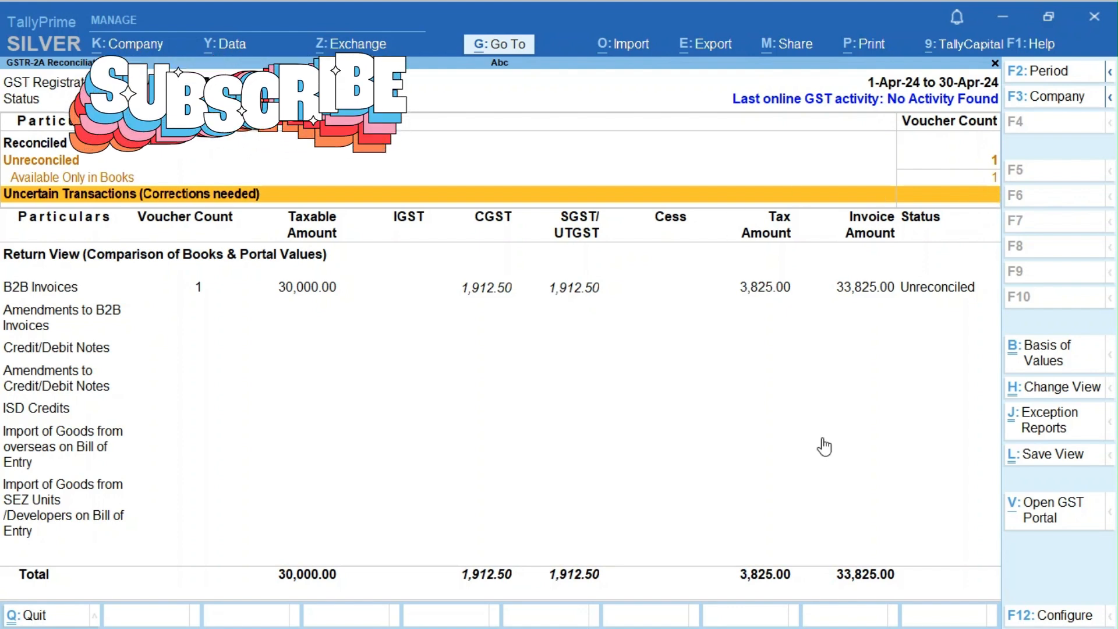
pyautogui.press('Escape')
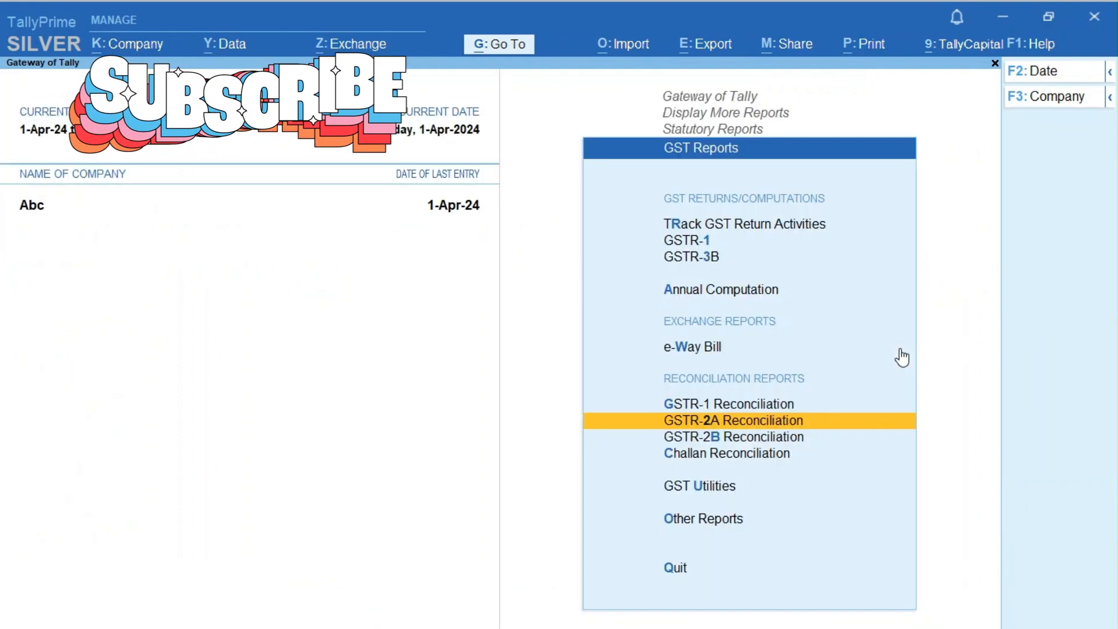
# Open GSTR-3B to see 2,230.00 output tax on 18,000.00 sales and 3,825.00 input credit
pyautogui.press('Up')
pyautogui.press('Up')
pyautogui.press('Up')
pyautogui.press('Up')
pyautogui.press('Up')
pyautogui.press('Down')
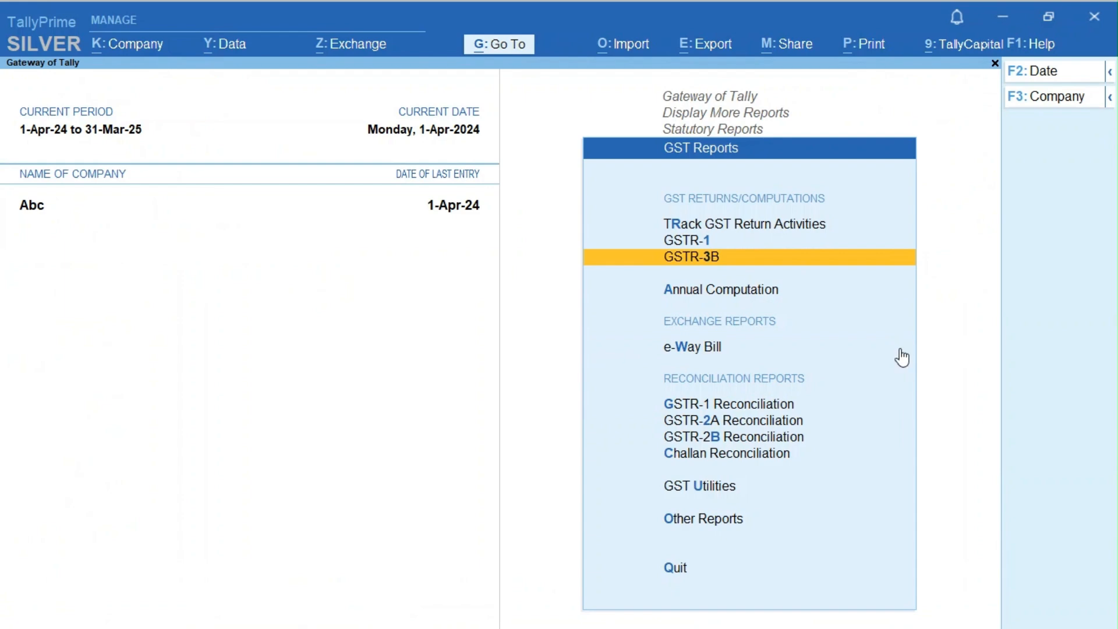
pyautogui.press('Return')
pyautogui.press('Down')
pyautogui.press('Down')
pyautogui.press('Down')
pyautogui.press('Down')
pyautogui.press('Down')
pyautogui.press('Down')
pyautogui.press('Down')
pyautogui.press('Down')
pyautogui.press('Down')
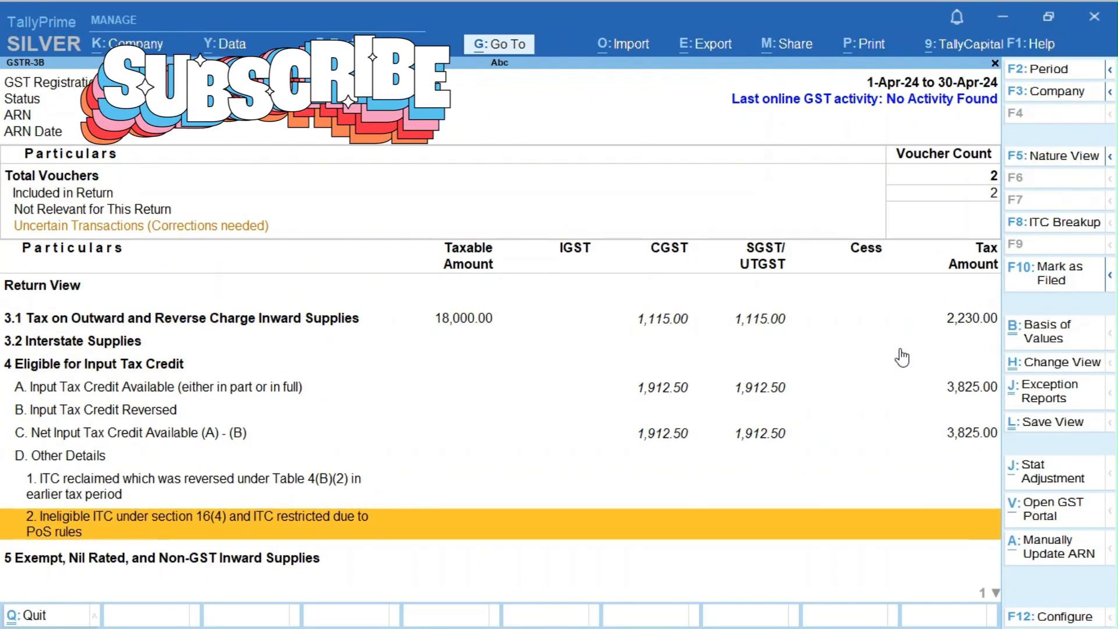
pyautogui.press('super+d')
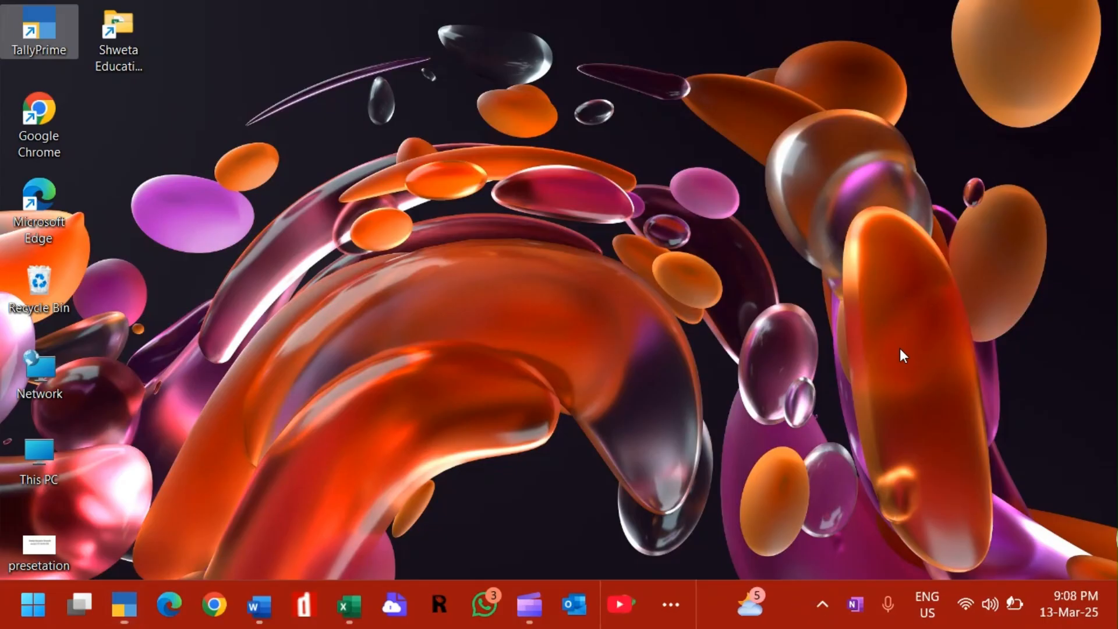